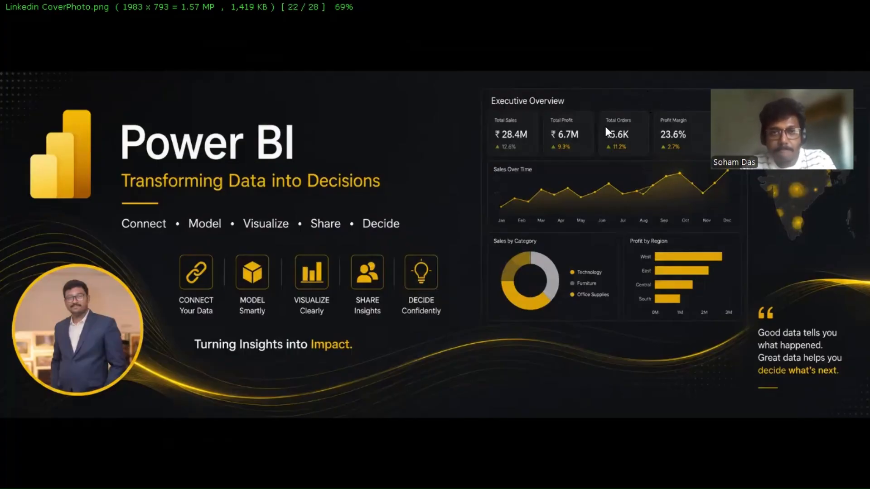
# Switch to Chrome, search Google for "github", and open the sign-up page of the GitHub website
pyautogui.hotkey('alt', 'Tab')
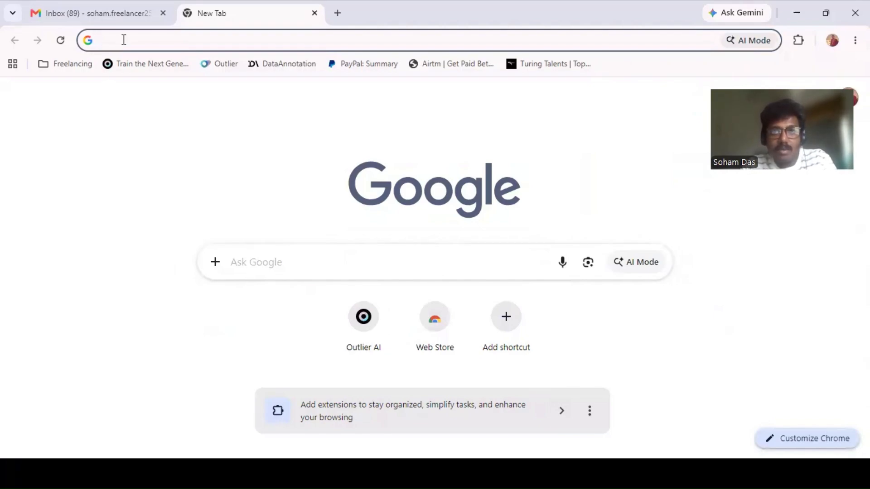
pyautogui.write('github')
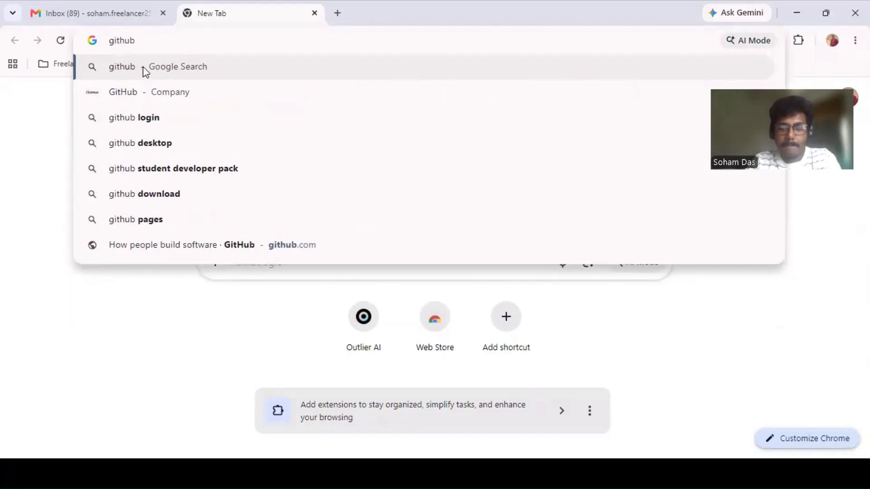
pyautogui.press('Return')
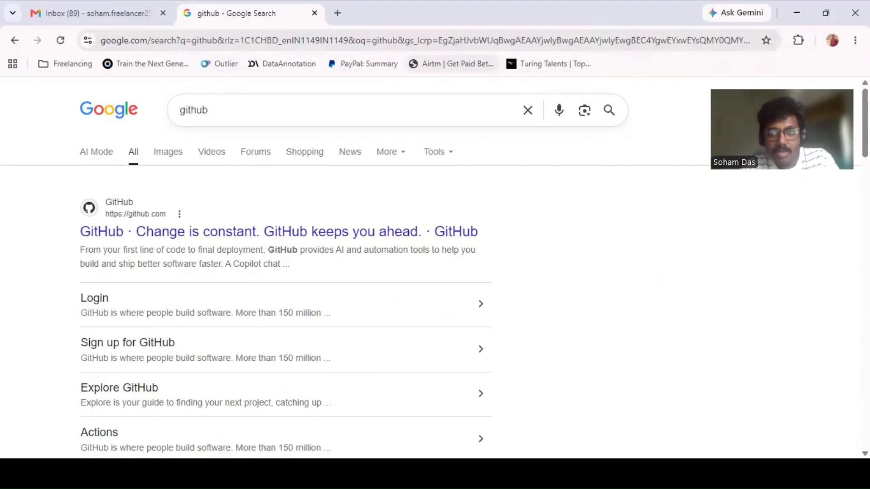
pyautogui.click(187, 242)
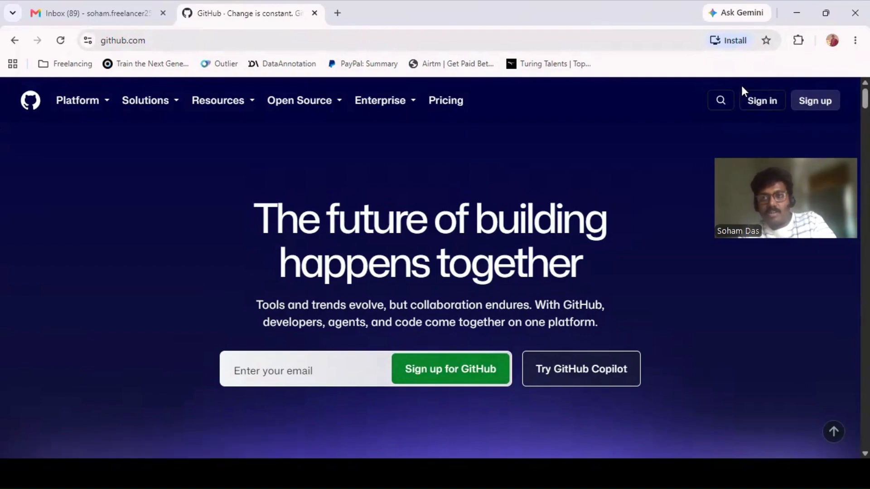
pyautogui.click(813, 105)
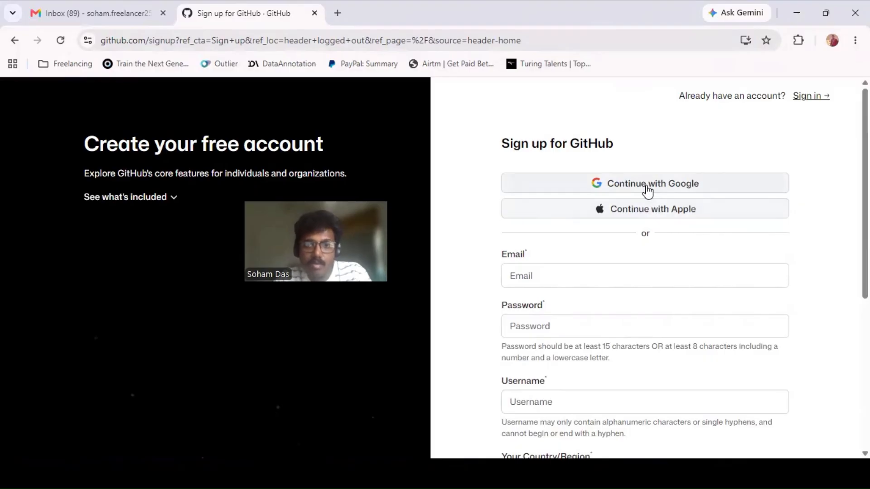
# Sign up for GitHub with the existing Google account and allow GitHub to access its profile information
pyautogui.click(575, 280)
pyautogui.click(560, 252)
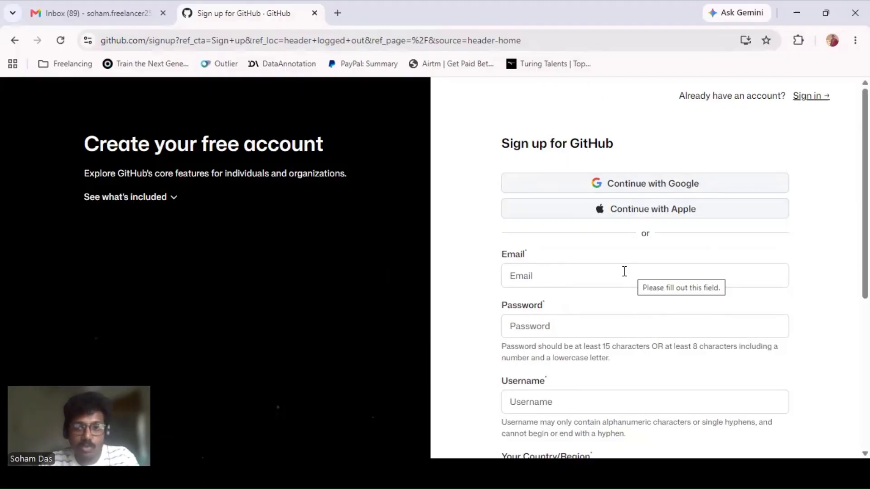
pyautogui.click(630, 187)
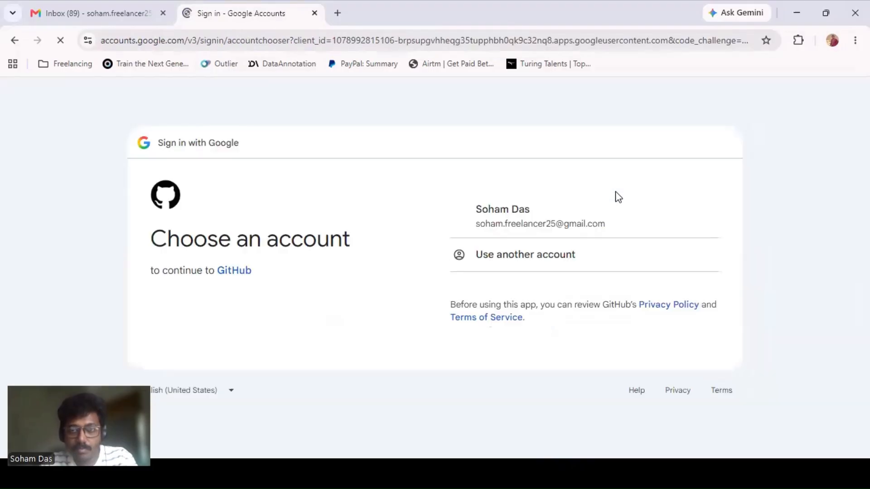
pyautogui.click(570, 225)
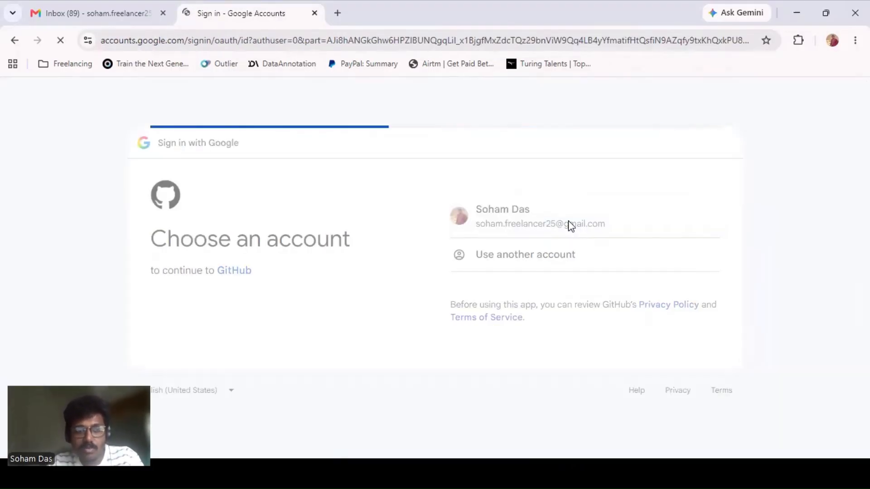
pyautogui.click(647, 422)
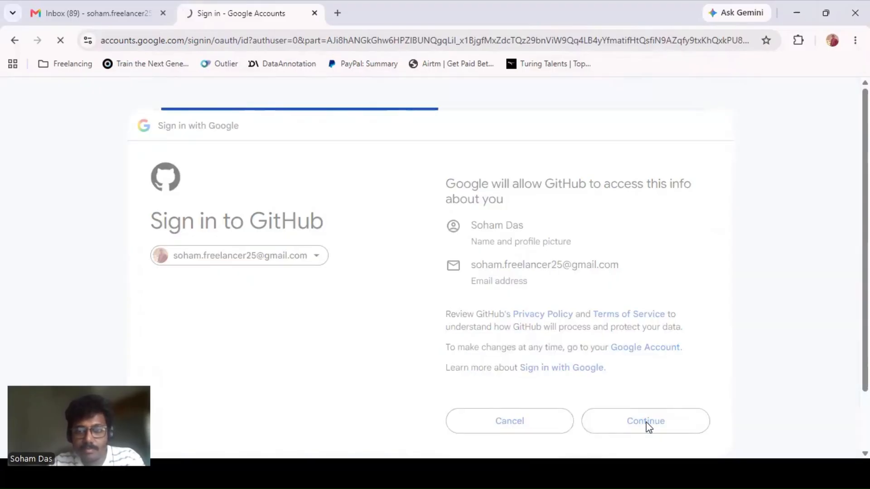
# Replace the suggested username with the account holder's first name followed by "-data.analyst"
pyautogui.scroll(-1, 460, 304)
pyautogui.scroll(-1, 459, 302)
pyautogui.scroll(2, 460, 303)
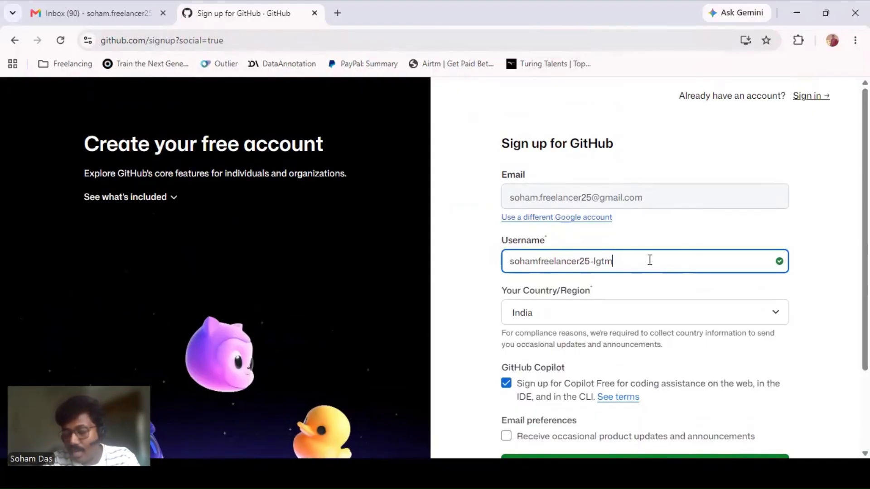
pyautogui.press('BackSpace')
pyautogui.press('BackSpace')
pyautogui.press('BackSpace')
pyautogui.press('BackSpace')
pyautogui.press('BackSpace')
pyautogui.press('BackSpace')
pyautogui.press('BackSpace')
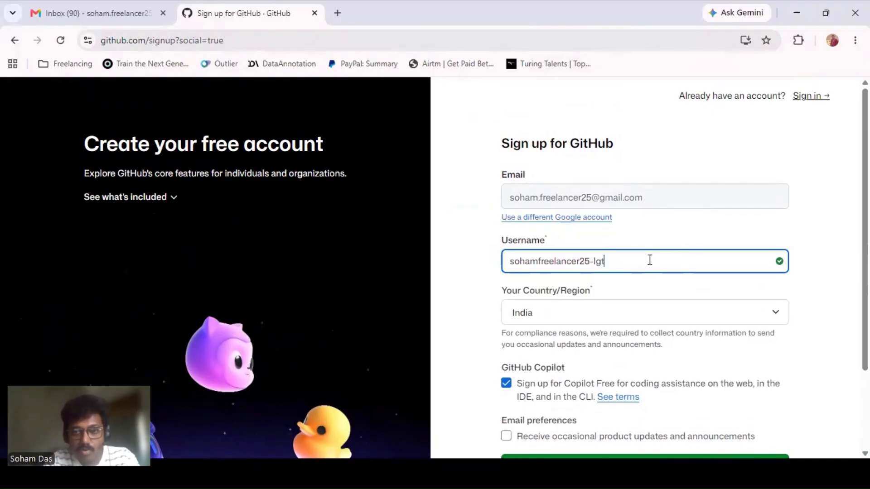
pyautogui.press('BackSpace')
pyautogui.press('BackSpace')
pyautogui.press('BackSpace')
pyautogui.press('BackSpace')
pyautogui.press('BackSpace')
pyautogui.press('BackSpace')
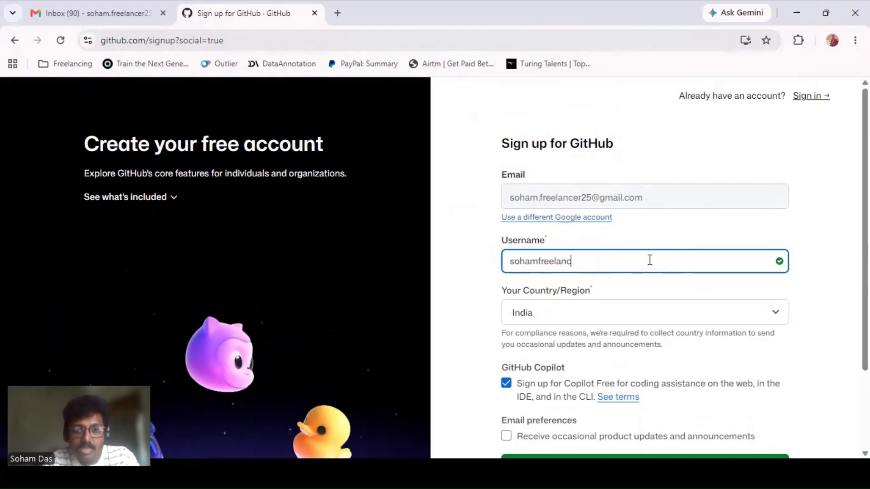
pyautogui.press('BackSpace')
pyautogui.press('BackSpace')
pyautogui.press('BackSpace')
pyautogui.press('BackSpace')
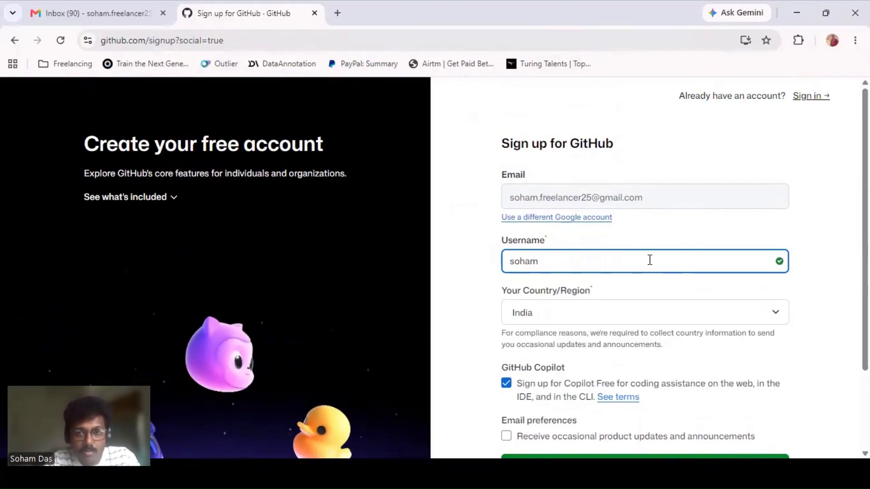
pyautogui.write('-')
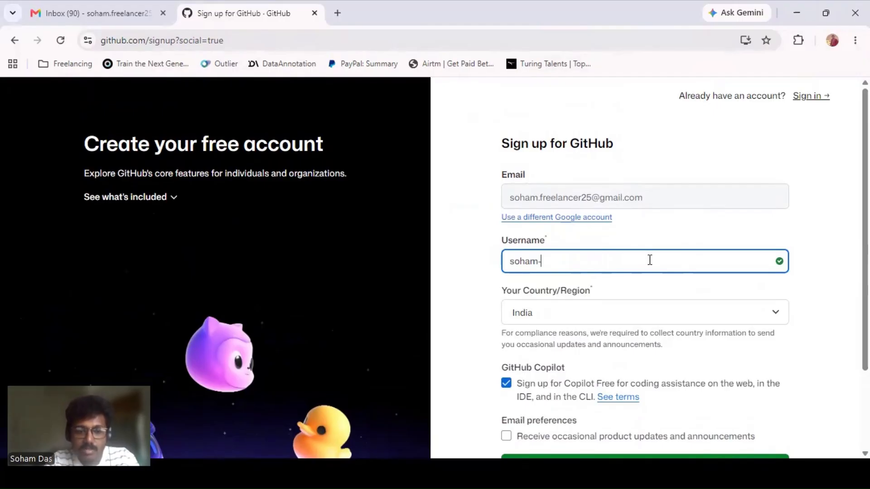
pyautogui.write('data')
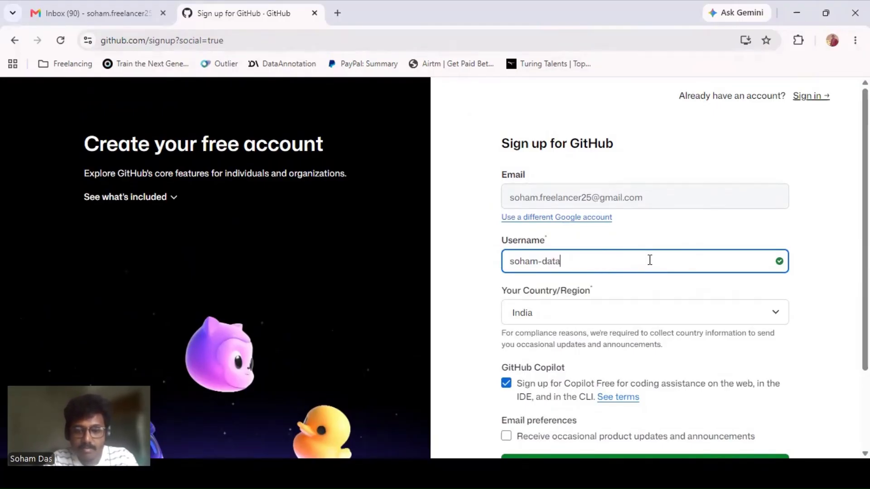
pyautogui.write('.analyst')
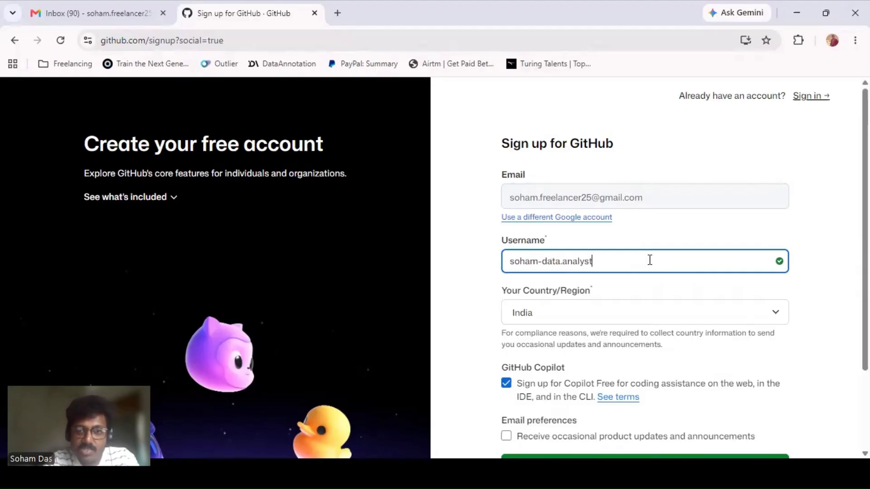
# Opt in to occasional product updates and announcements, and replace the period in the username with a hyphen
pyautogui.scroll(-2, 634, 276)
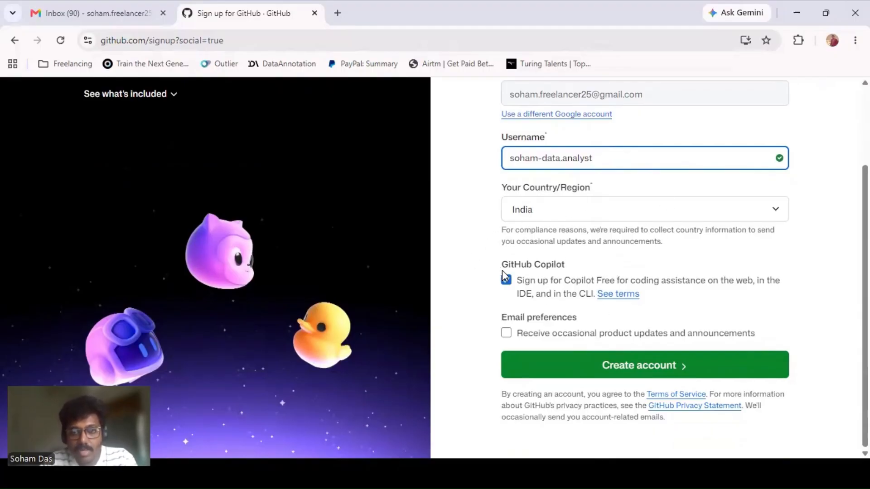
pyautogui.click(506, 333)
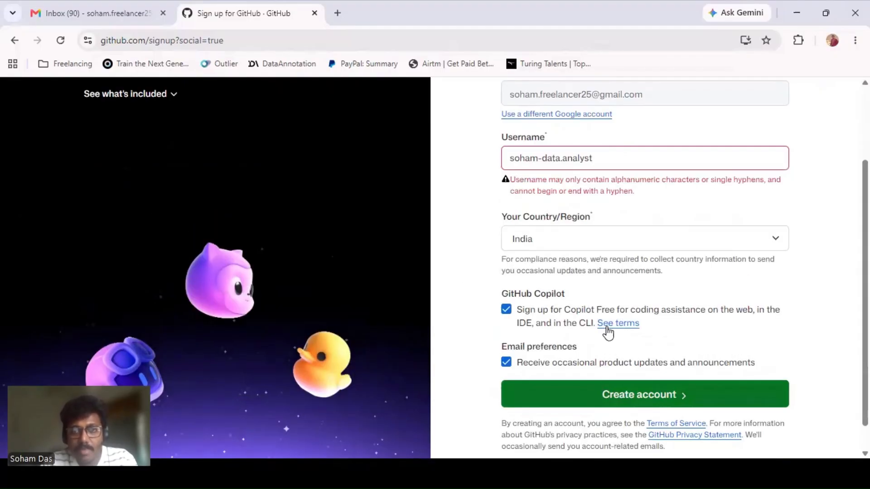
pyautogui.scroll(2, 566, 209)
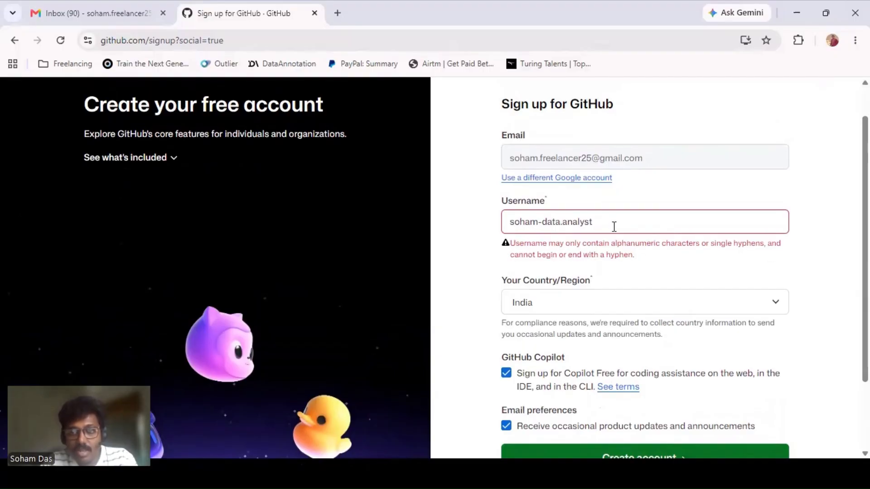
pyautogui.click(561, 224)
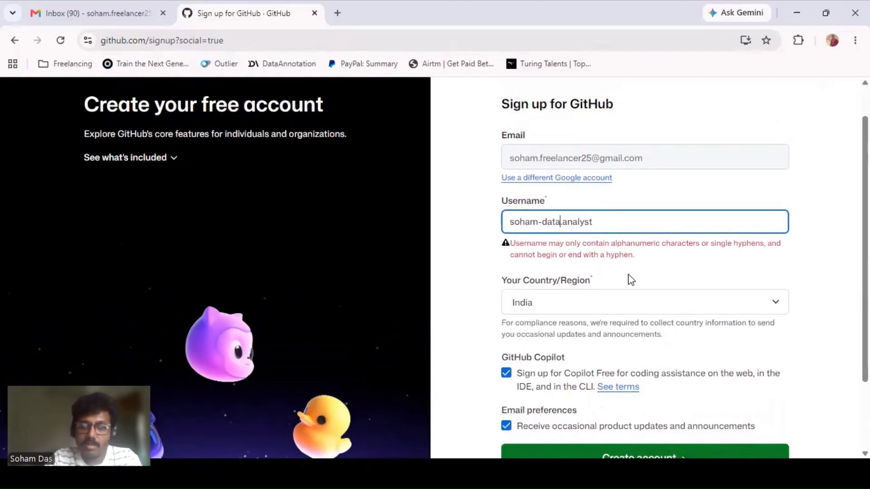
pyautogui.press('Delete')
pyautogui.write('-')
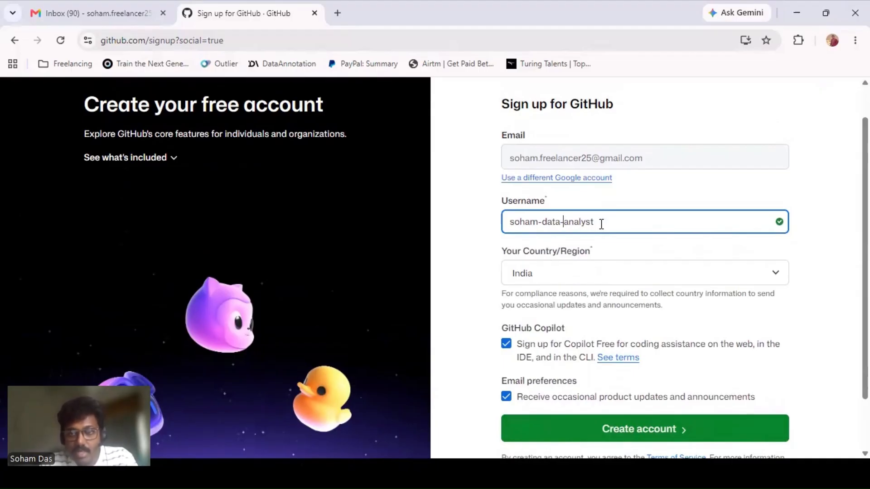
# Submit the completed sign-up form to create the GitHub account
pyautogui.scroll(-2, 451, 222)
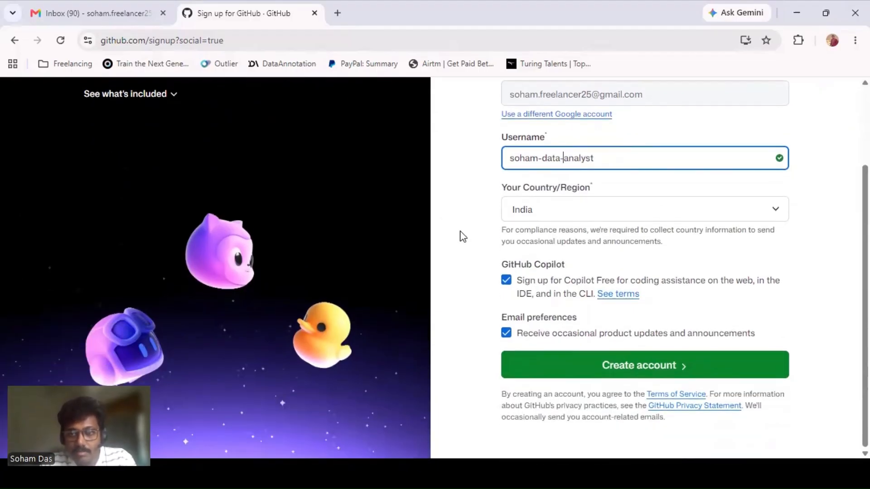
pyautogui.click(608, 375)
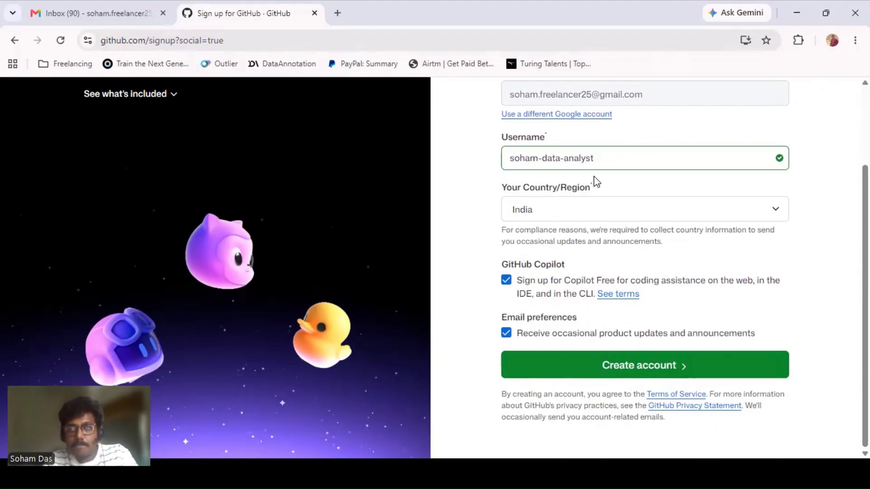
pyautogui.click(671, 378)
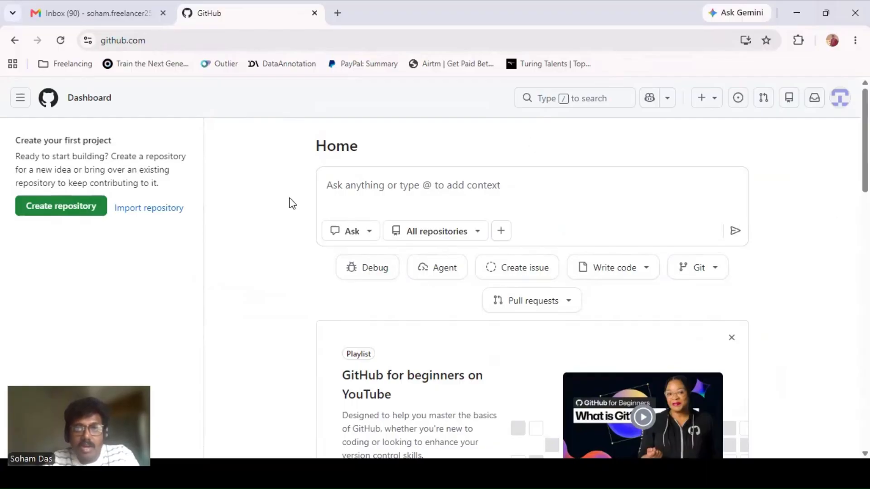
# Open the new account's own profile page from the GitHub dashboard
pyautogui.click(45, 101)
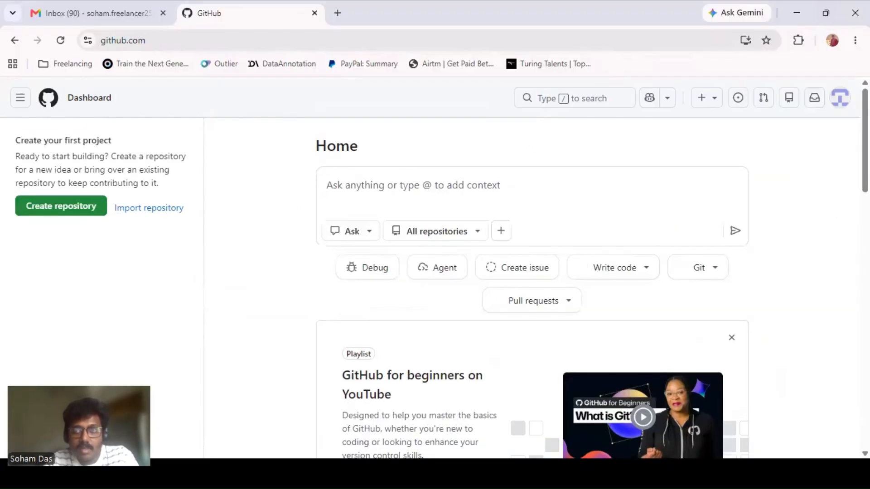
pyautogui.click(842, 104)
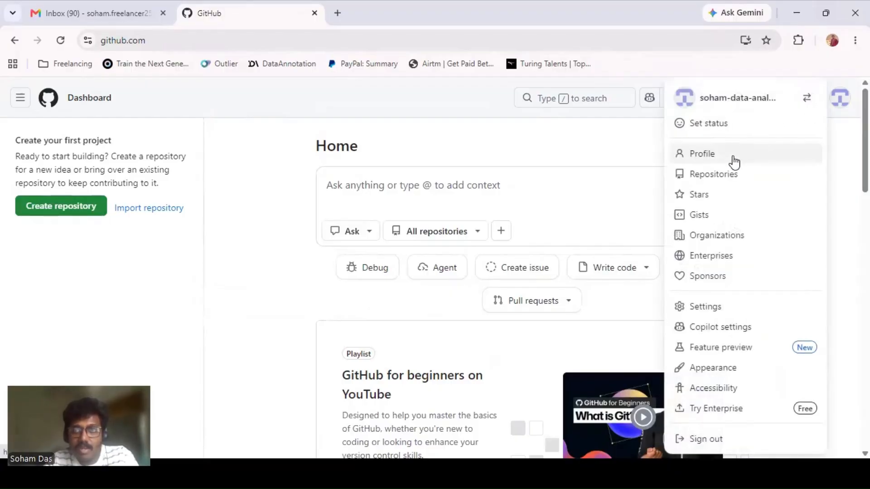
pyautogui.click(847, 102)
pyautogui.click(848, 102)
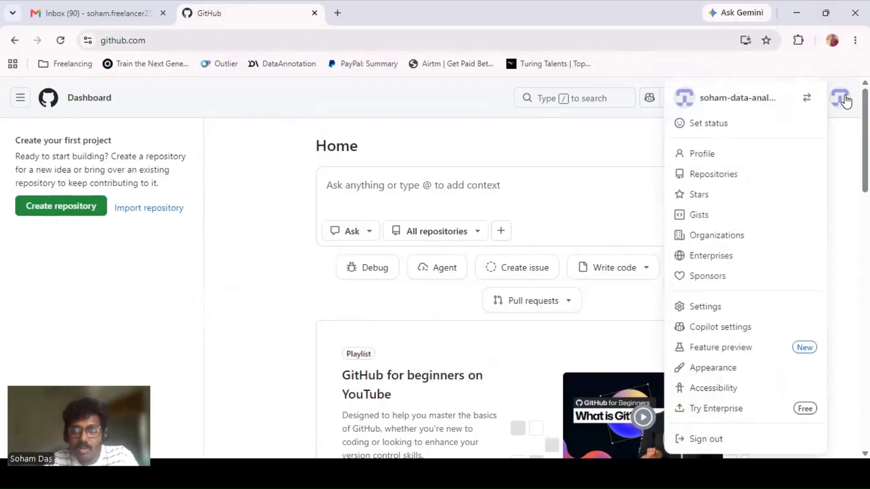
pyautogui.click(728, 159)
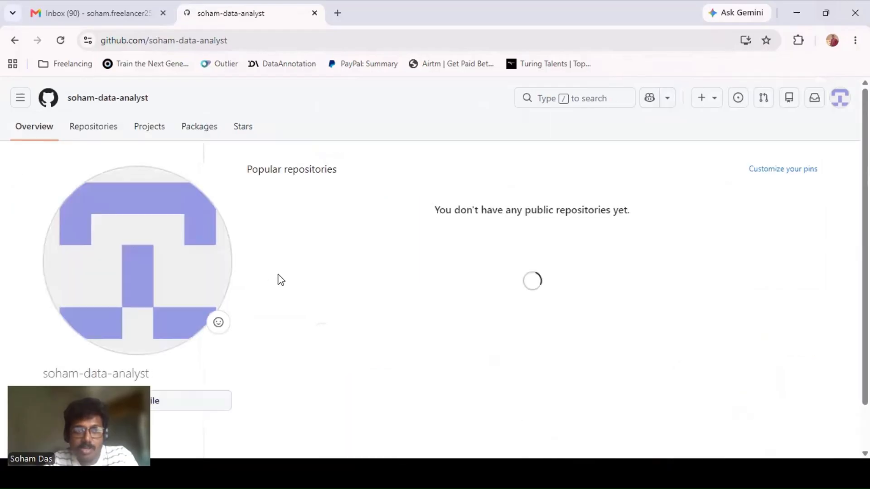
# Start editing the profile details and enter the account holder's full name in the Name field
pyautogui.scroll(-2, 293, 194)
pyautogui.scroll(2, 294, 190)
pyautogui.scroll(-3, 668, 177)
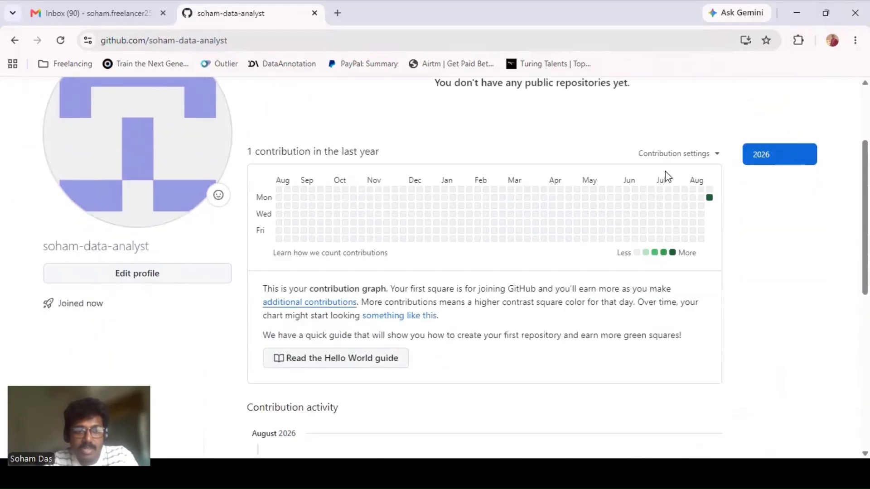
pyautogui.click(165, 276)
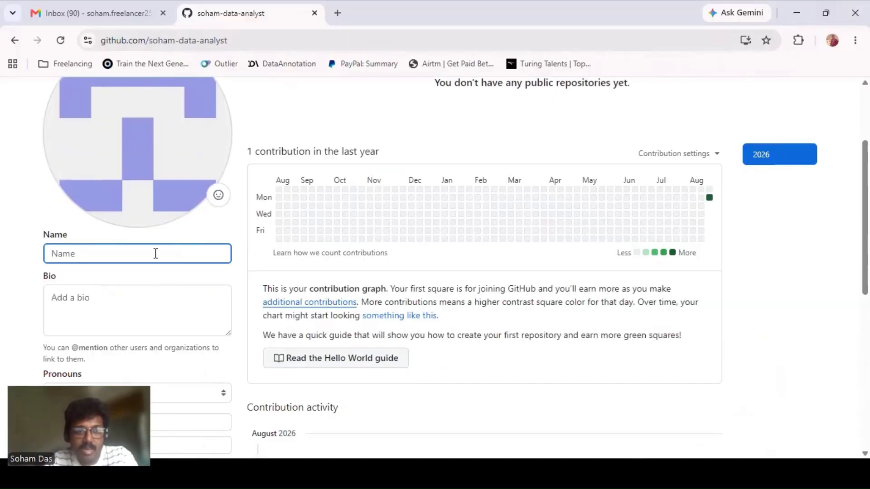
pyautogui.scroll(-2, 135, 245)
pyautogui.scroll(5, 268, 270)
pyautogui.scroll(-4, 270, 259)
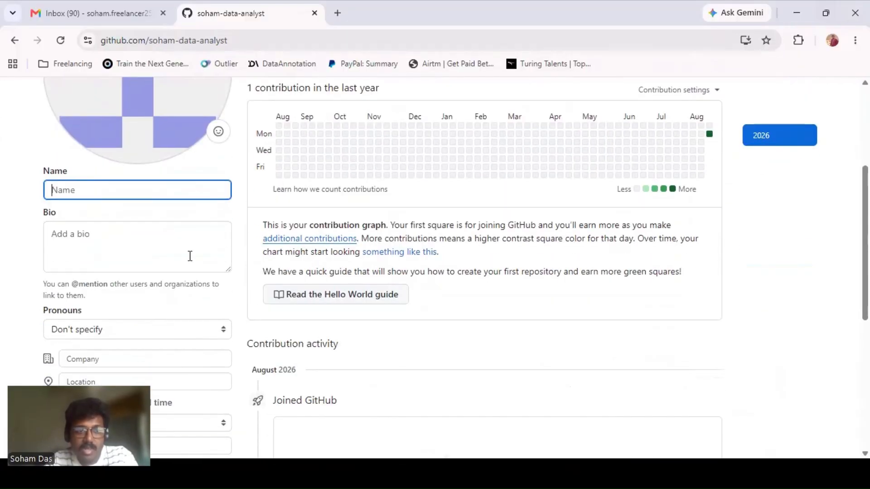
pyautogui.write('Soham Das')
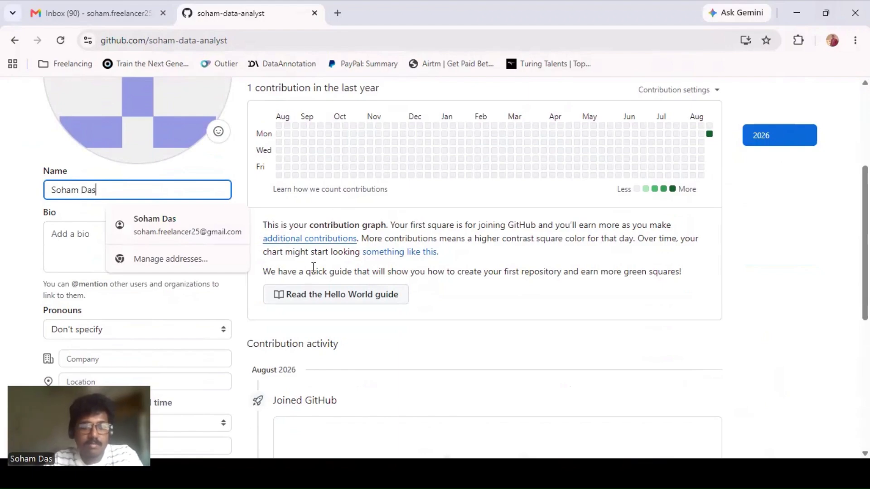
pyautogui.click(2, 253)
# Save the profile details with the newly entered name
pyautogui.scroll(4, 252, 268)
pyautogui.scroll(-1, 187, 274)
pyautogui.scroll(-2, 186, 274)
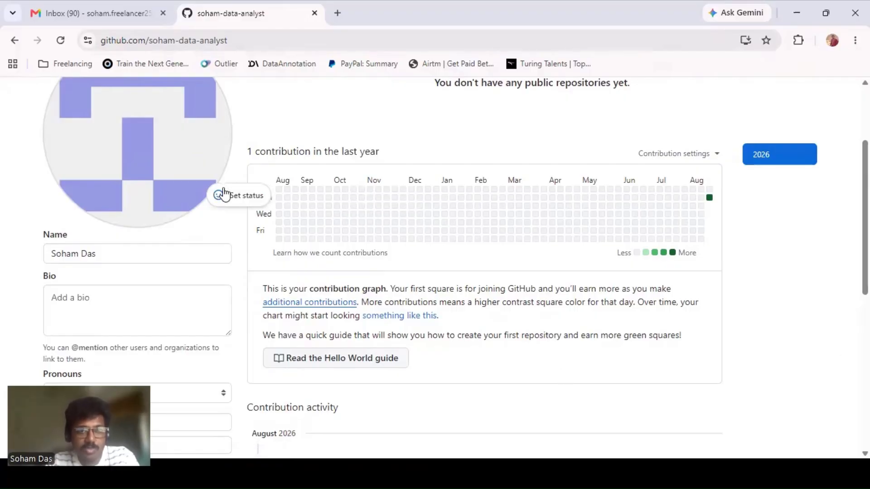
pyautogui.scroll(-2, 50, 262)
pyautogui.scroll(-3, 3, 285)
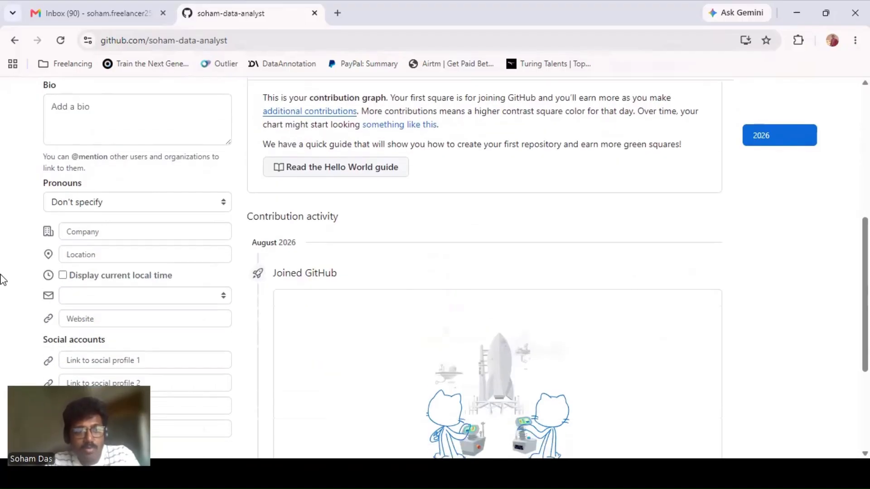
pyautogui.scroll(-4, 4, 280)
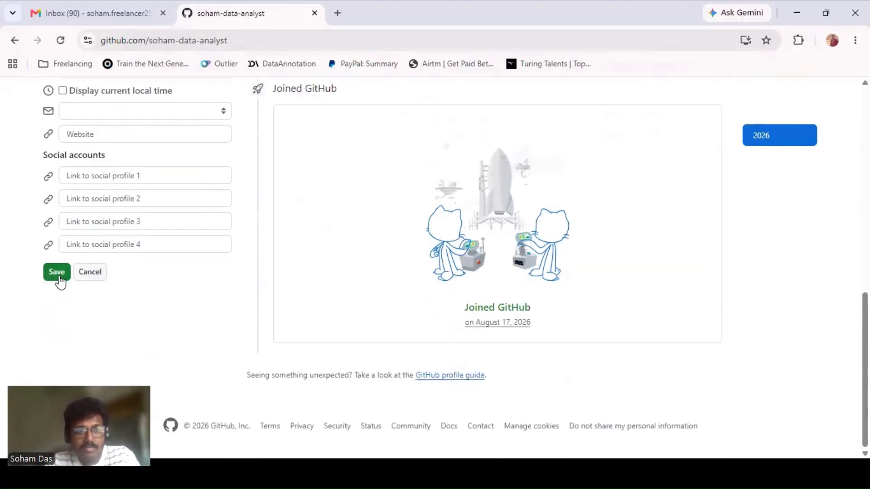
pyautogui.click(57, 272)
# Reopen the profile details for editing, review the optional fields through the social account links, and save the form
pyautogui.scroll(-5, 117, 275)
pyautogui.scroll(5, 123, 272)
pyautogui.click(124, 269)
pyautogui.scroll(-7, 121, 267)
pyautogui.scroll(1, 123, 266)
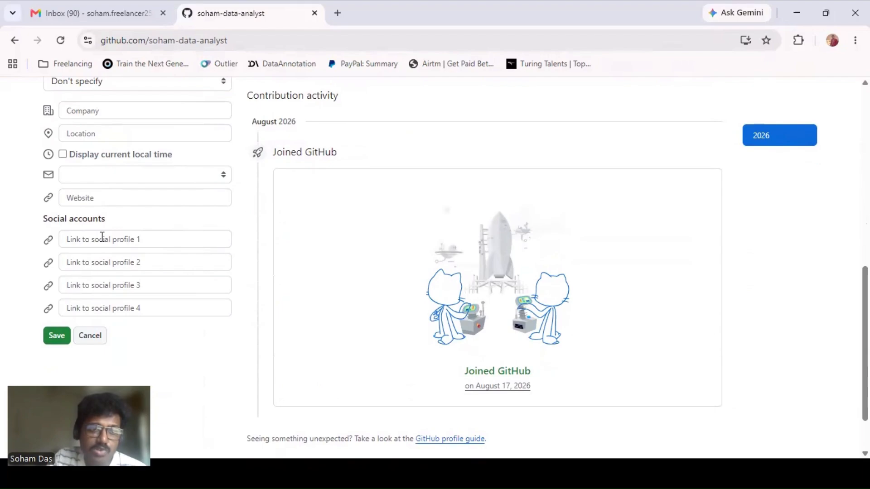
pyautogui.click(67, 340)
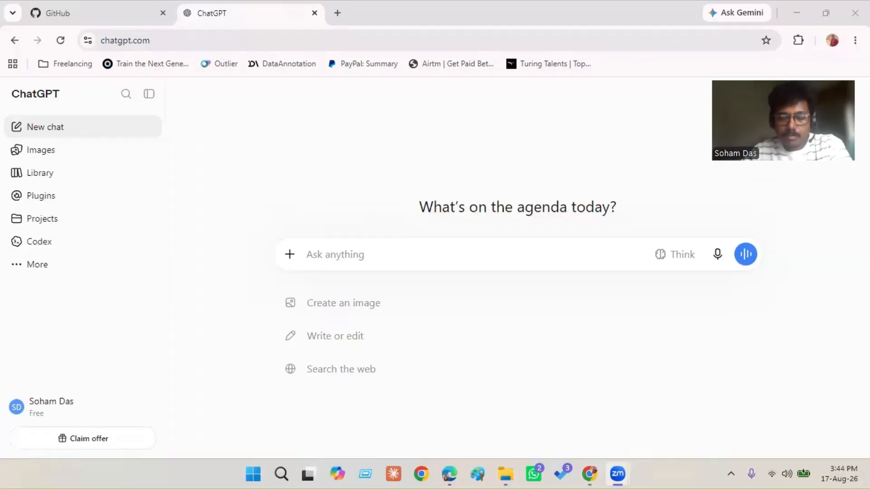
# Check the open GitHub dashboard and ChatGPT pages, and review Practice.pbix and the resume PDF in the Sample Github folder in File Explorer
pyautogui.click(108, 20)
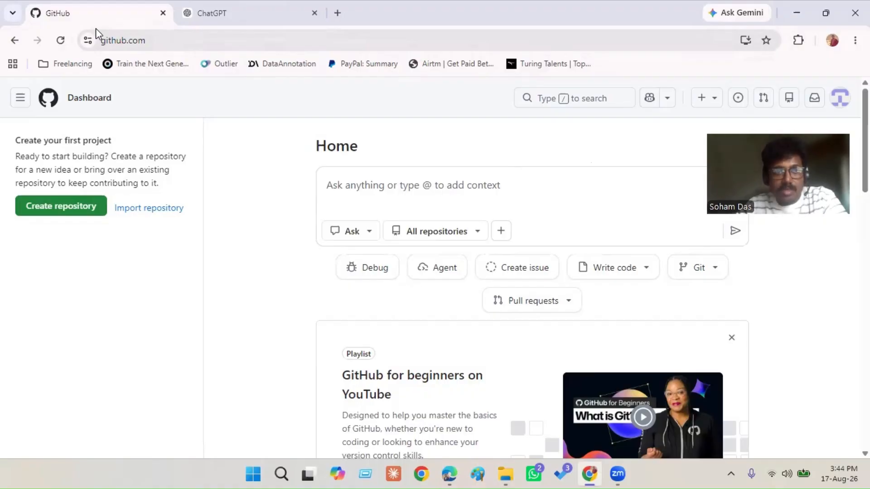
pyautogui.hotkey('ctrl', 'Tab')
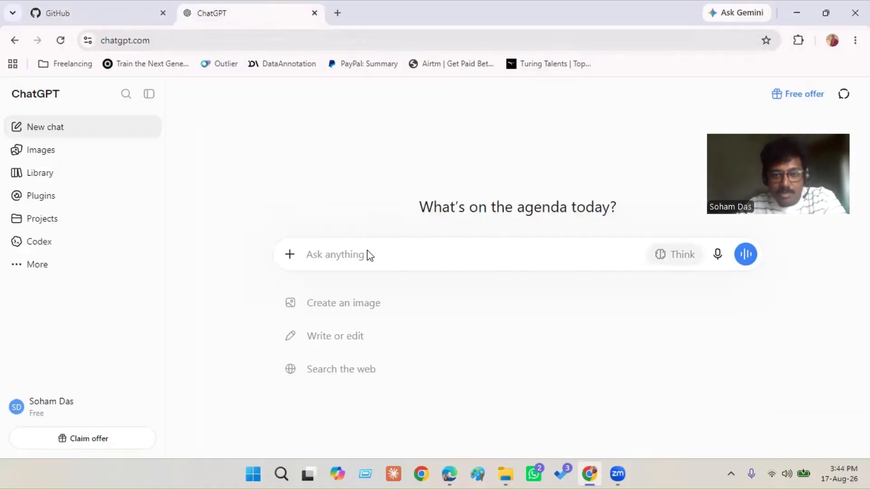
pyautogui.click(510, 469)
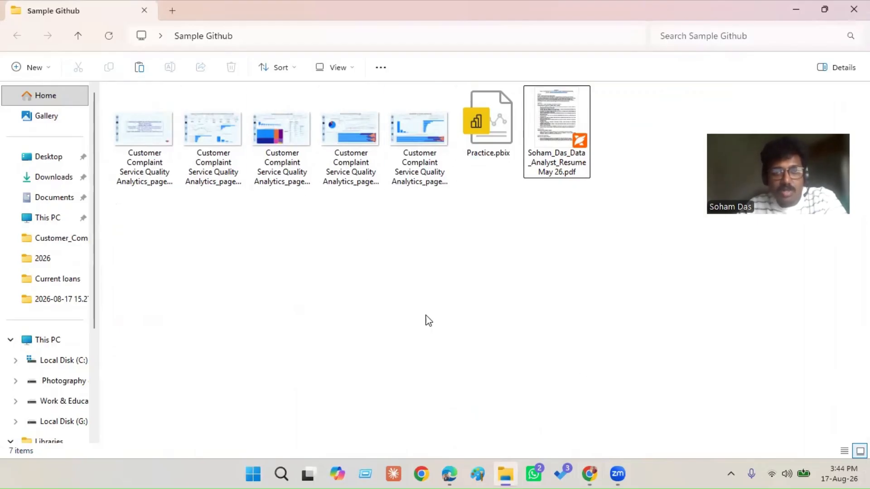
pyautogui.press('Left')
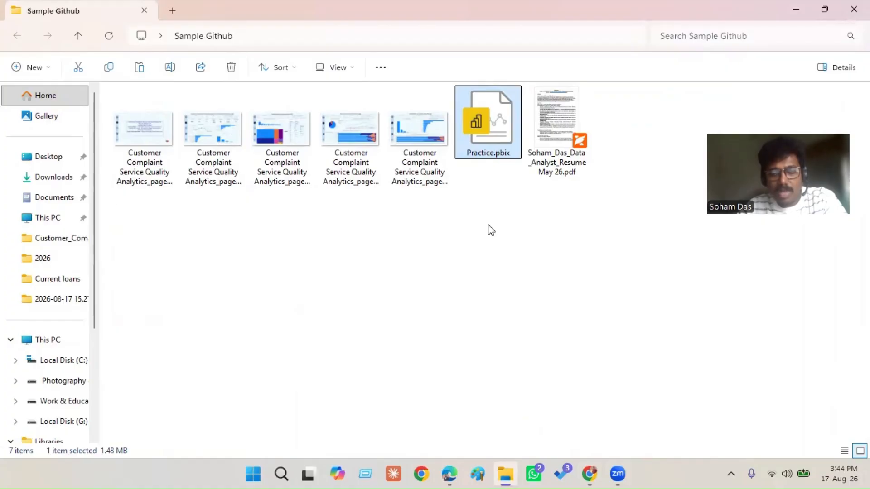
pyautogui.click(571, 171)
pyautogui.click(566, 204)
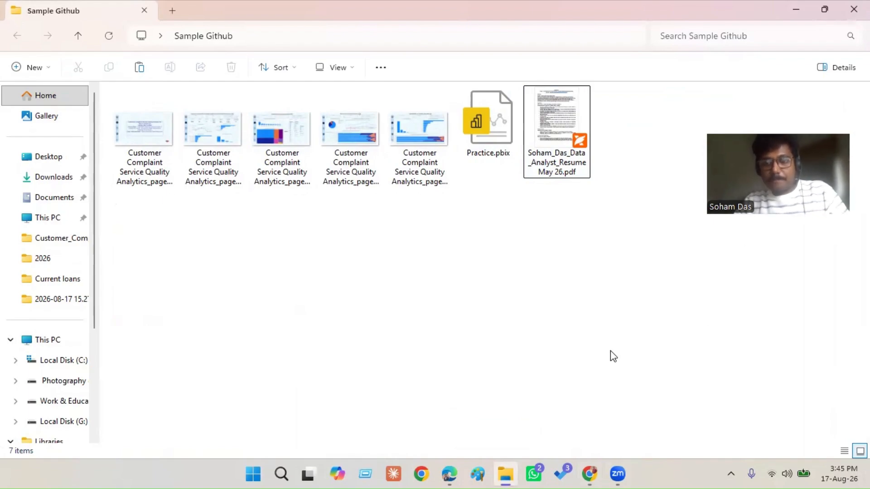
# Switch to ChatGPT and attach the data analyst resume PDF from the Desktop's Sample Github folder to a new chat
pyautogui.click(600, 475)
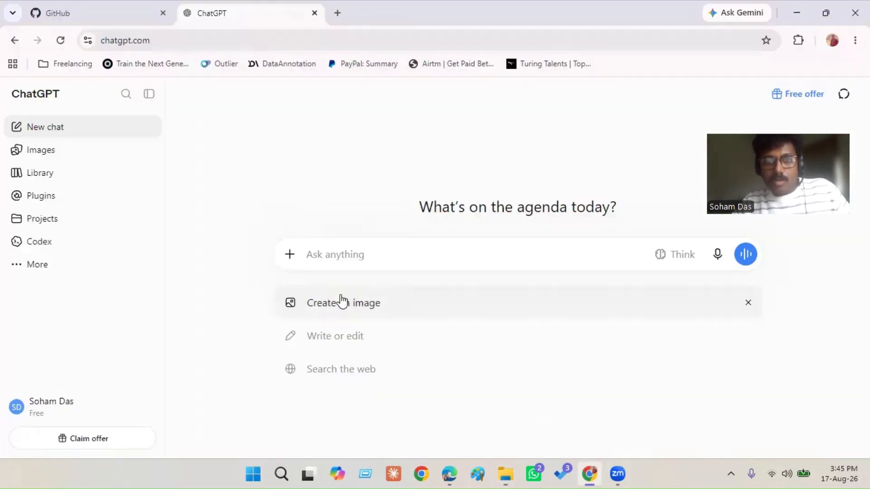
pyautogui.click(285, 267)
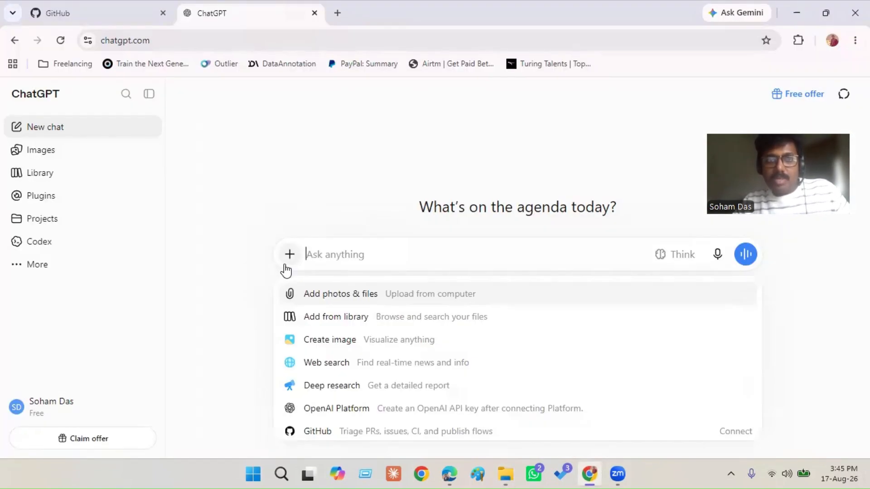
pyautogui.click(324, 294)
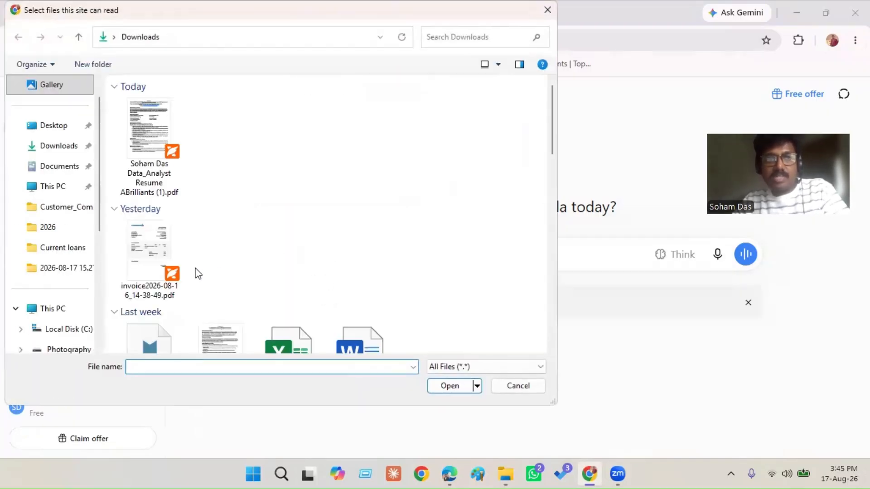
pyautogui.click(49, 129)
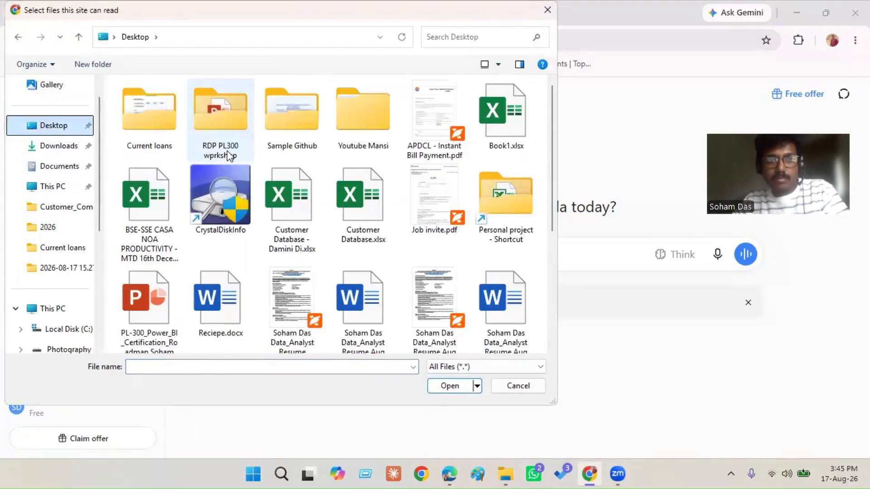
pyautogui.doubleClick(266, 142)
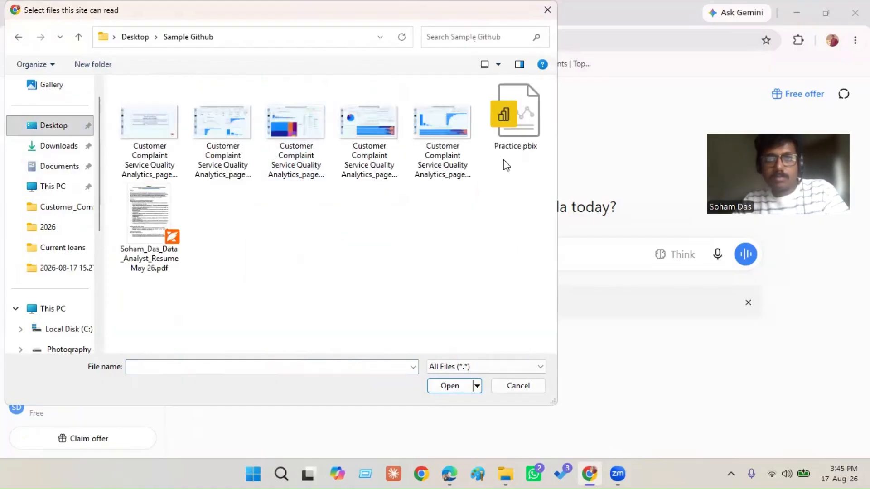
pyautogui.click(153, 241)
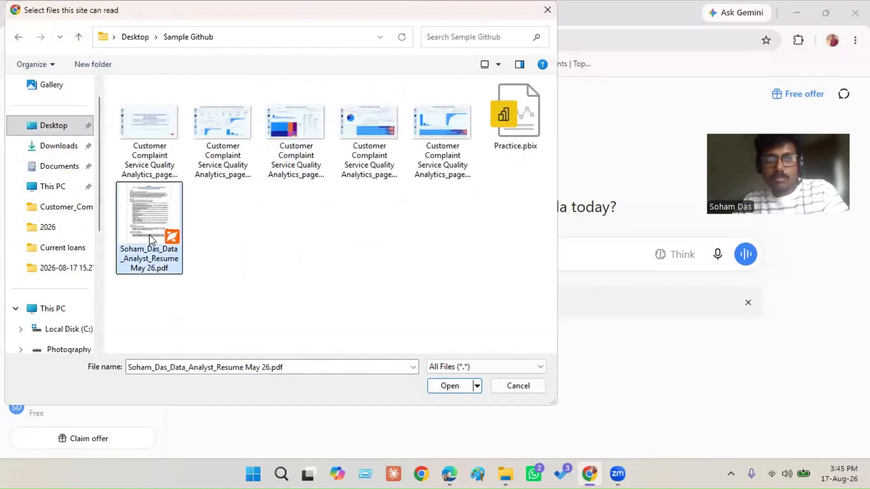
pyautogui.click(448, 386)
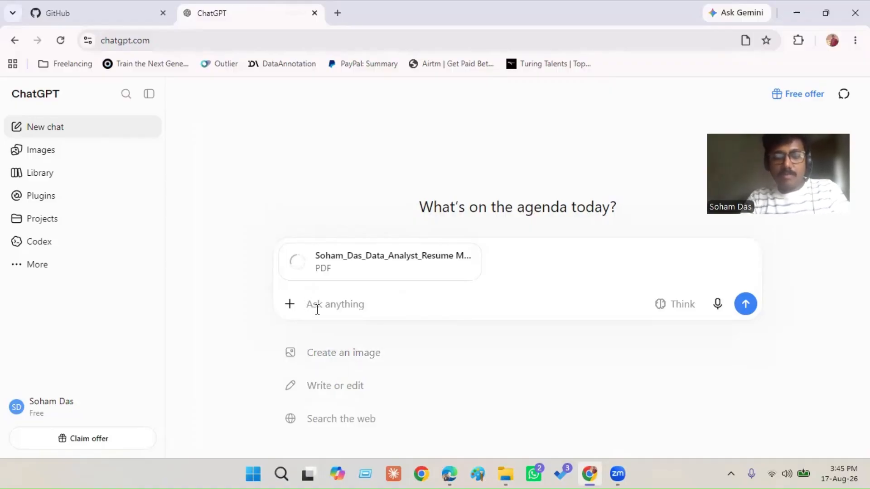
# Write in the prompt: "I want to create a github profile for my resume. I am targeting Business analyst or data analyst roles"
pyautogui.write('I want to create a github profile ')
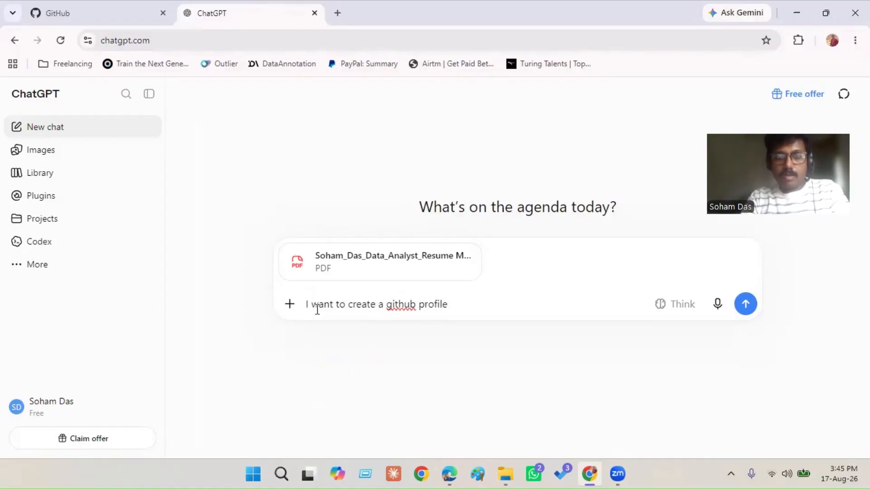
pyautogui.write('for my resume')
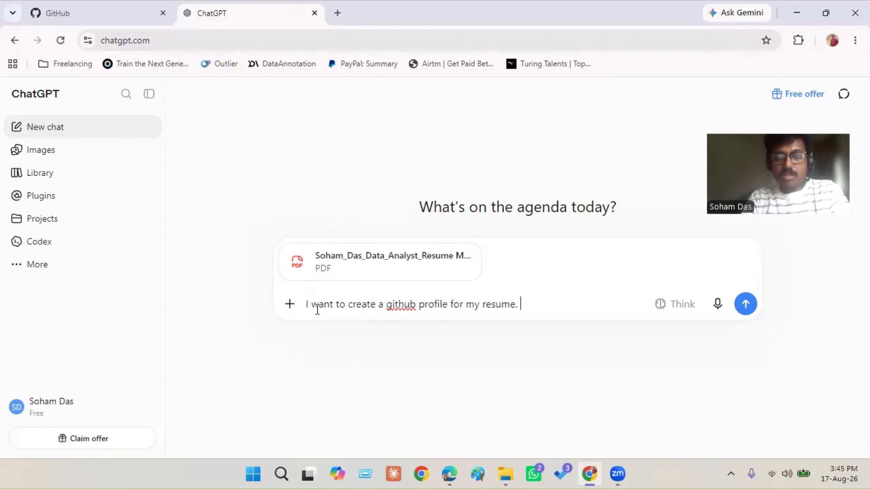
pyautogui.write('. I am')
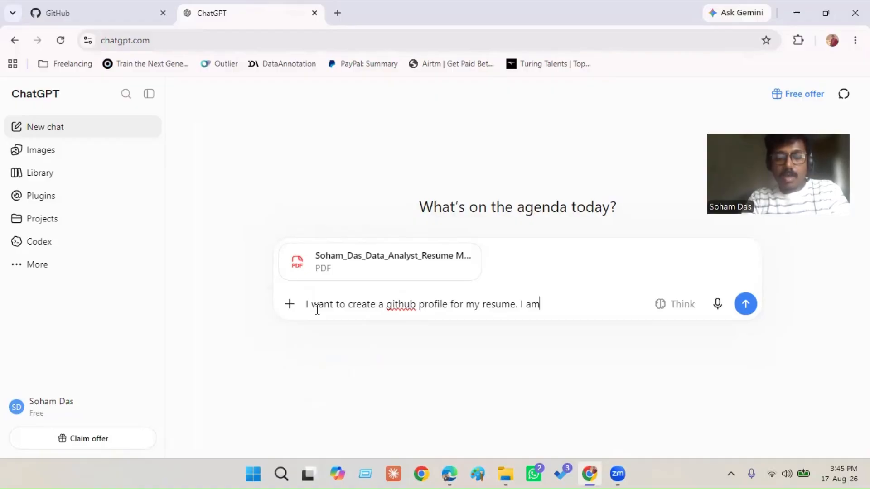
pyautogui.write(' tagrting')
pyautogui.press('BackSpace')
pyautogui.press('BackSpace')
pyautogui.press('BackSpace')
pyautogui.press('BackSpace')
pyautogui.press('BackSpace')
pyautogui.press('BackSpace')
pyautogui.write('rgeting ')
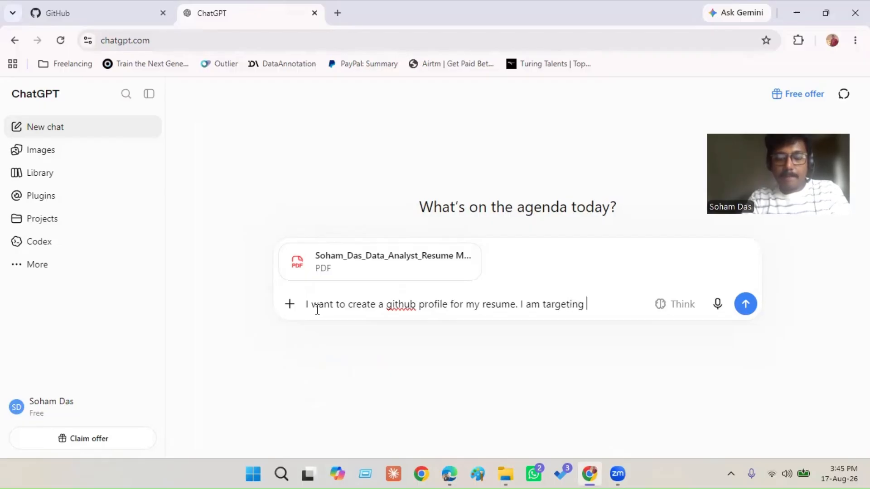
pyautogui.write('Busine')
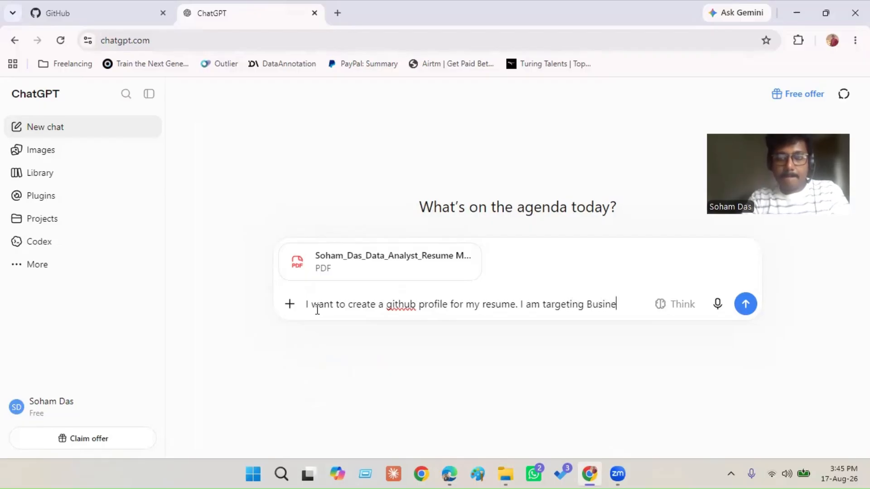
pyautogui.write('ss analyst ')
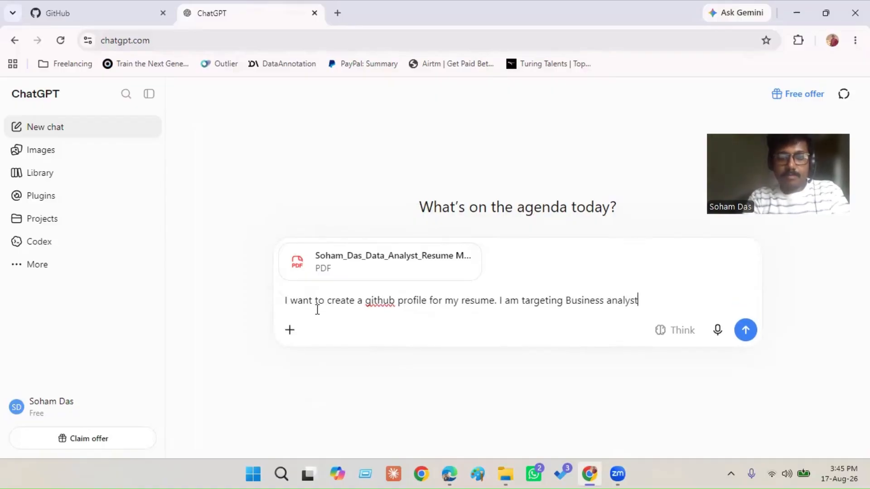
pyautogui.write('or data ')
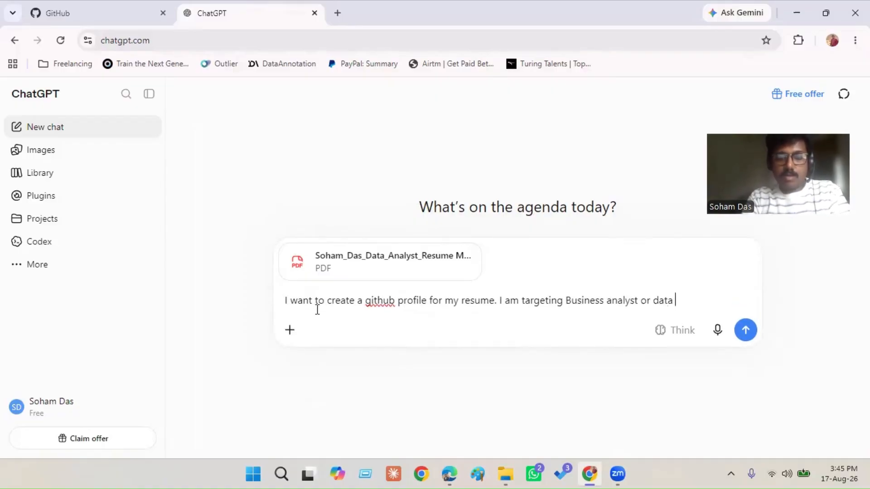
pyautogui.write('analyst rol')
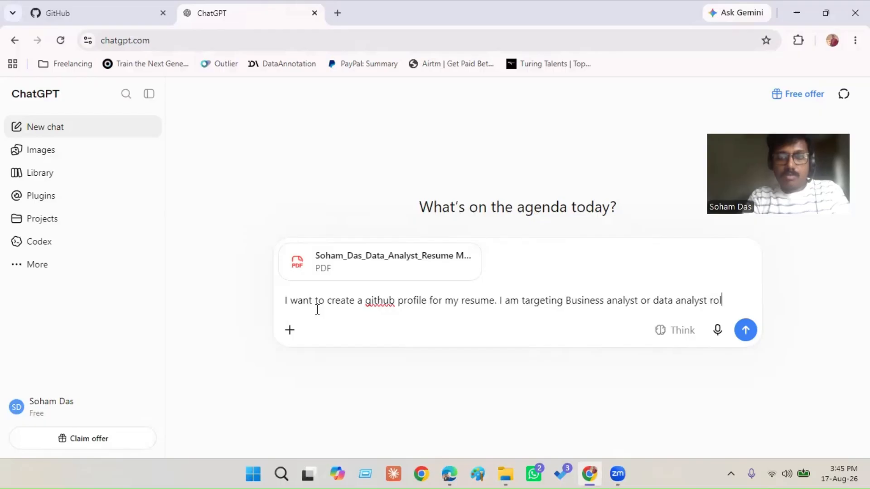
# Continue the prompt's second sentence with "and i want to add Power bi Files into my github profile."
pyautogui.write('es and i wa')
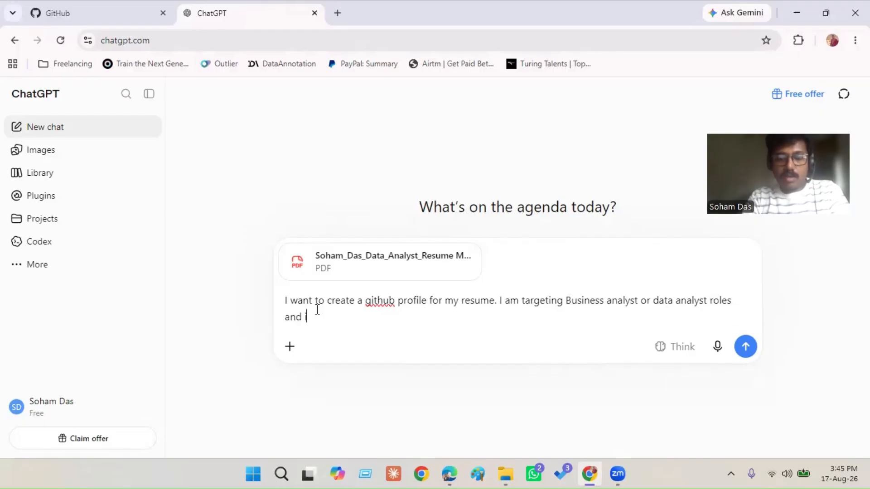
pyautogui.write('nt to ')
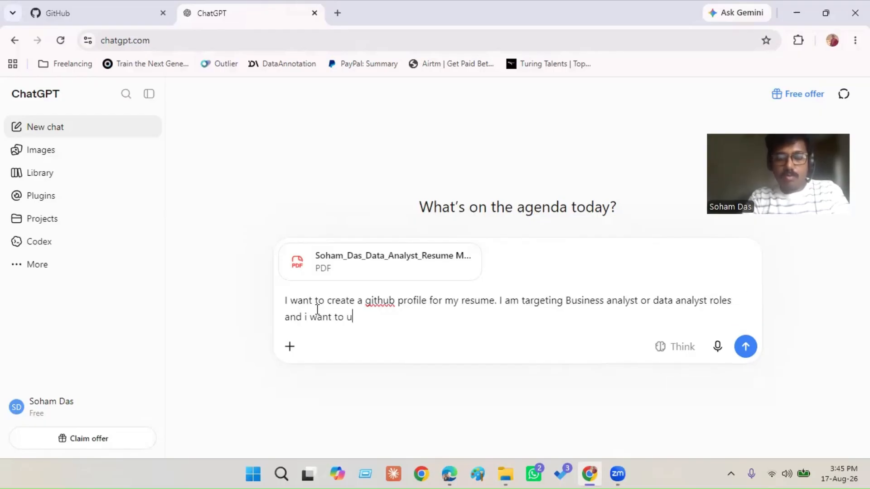
pyautogui.write('u')
pyautogui.press('BackSpace')
pyautogui.write('ad')
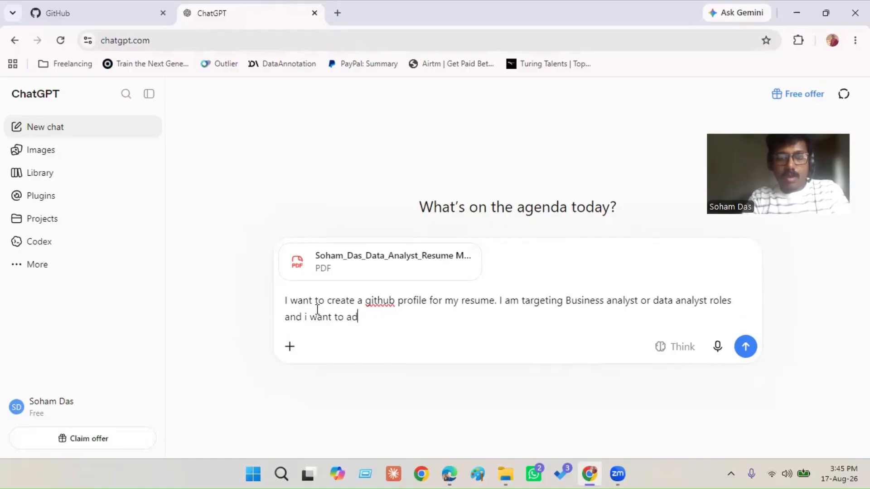
pyautogui.write('d Power b')
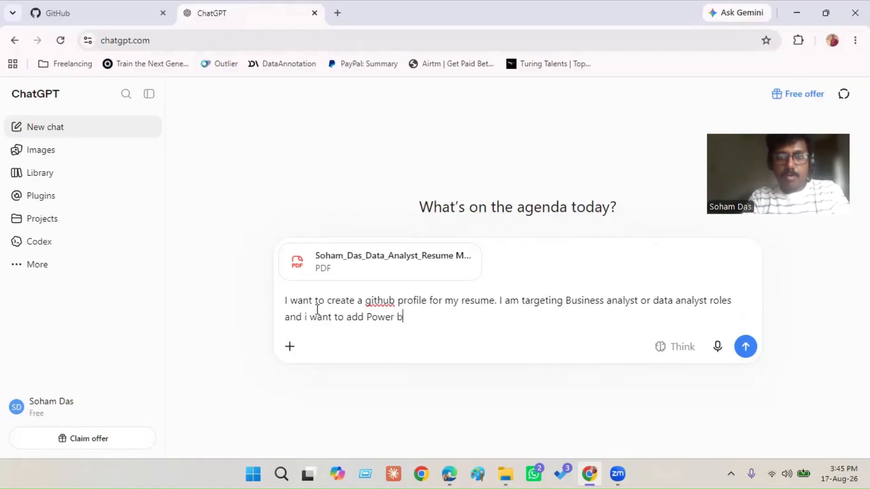
pyautogui.write('i Fil')
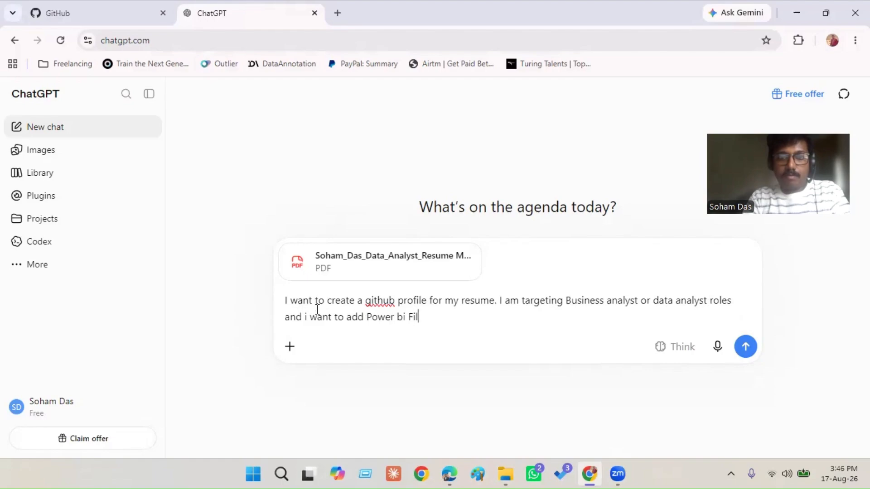
pyautogui.write('es into my gith')
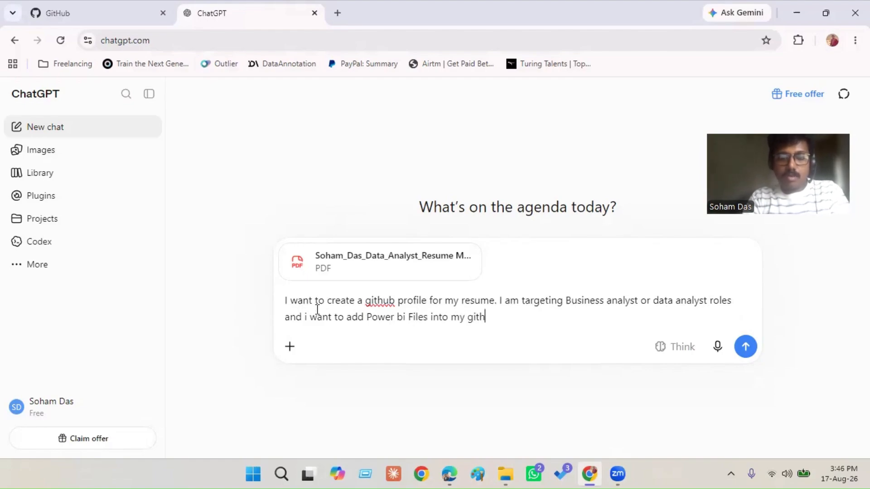
pyautogui.write('ub pr')
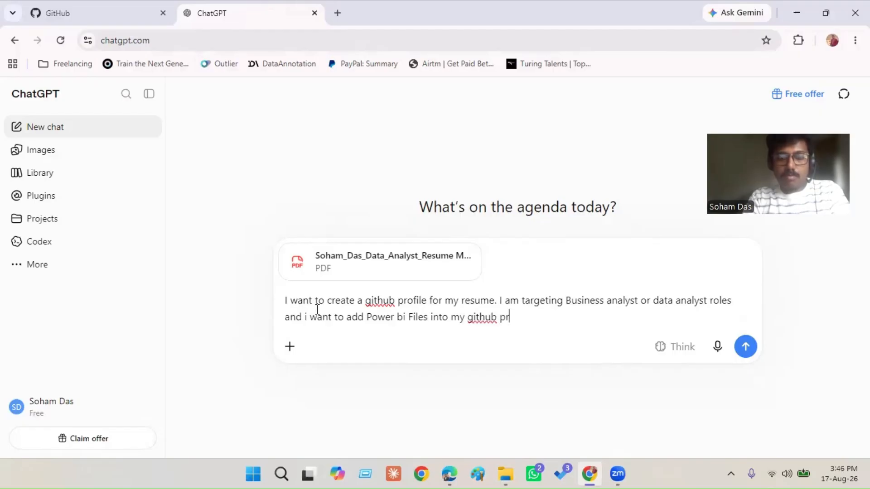
pyautogui.write('ofile.')
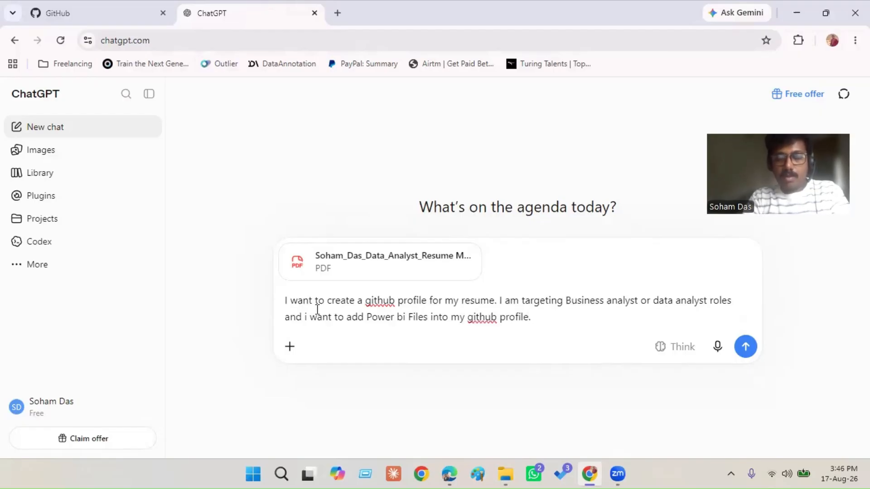
# Add a new line to the prompt: "I want you to write a readme file for my github bio."
pyautogui.hotkey('shift', 'Return')
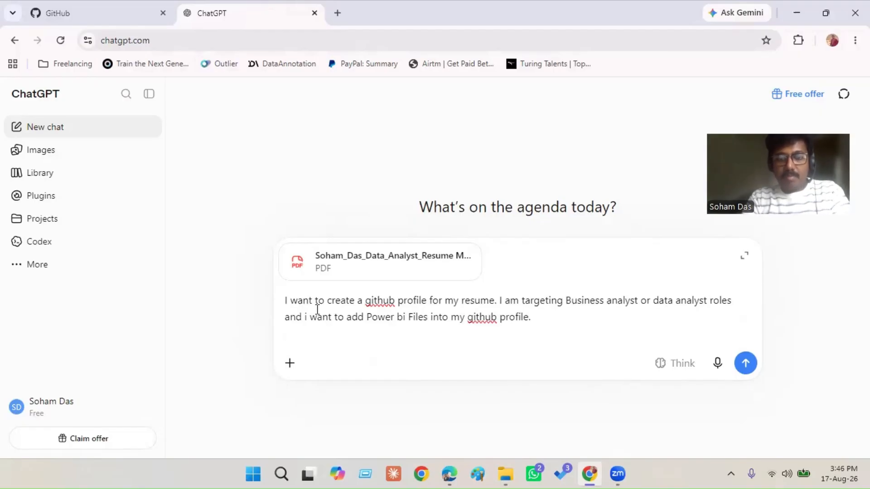
pyautogui.write('I want you to')
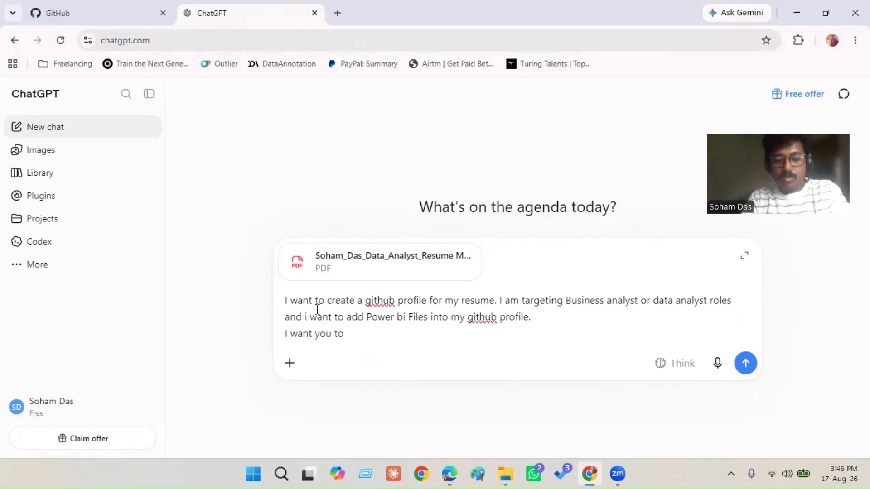
pyautogui.write('te a rea')
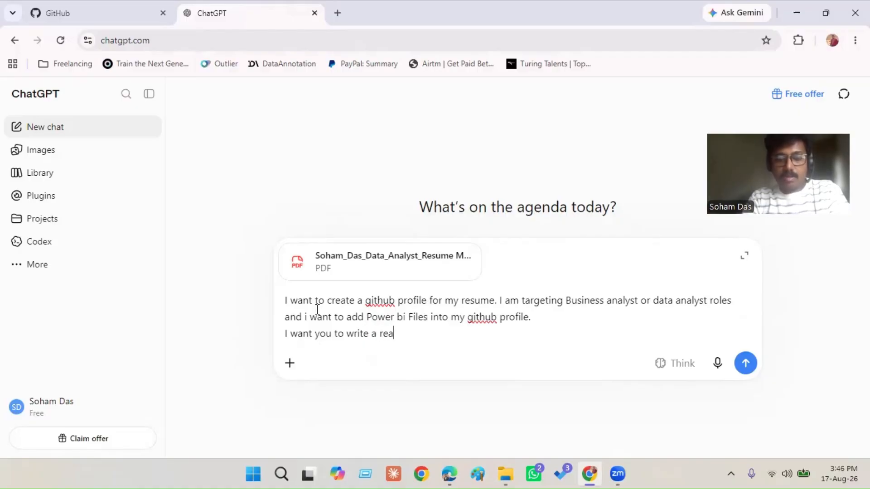
pyautogui.write('dme file')
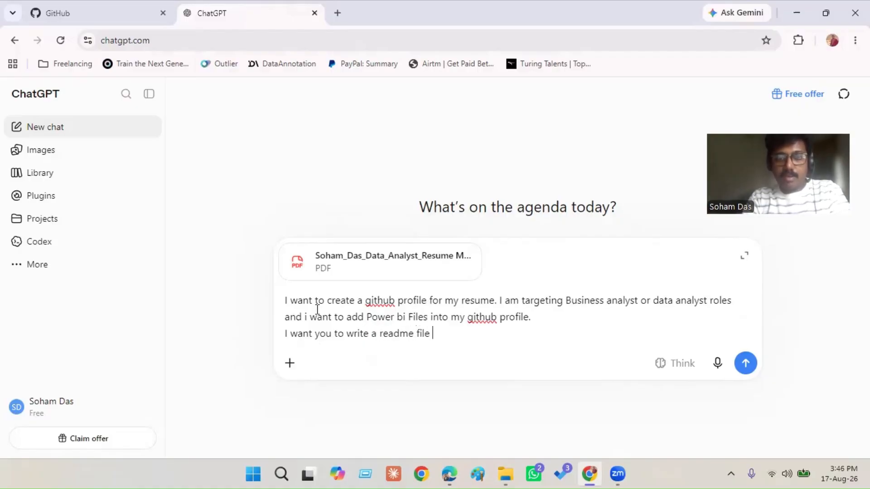
pyautogui.write(' for my')
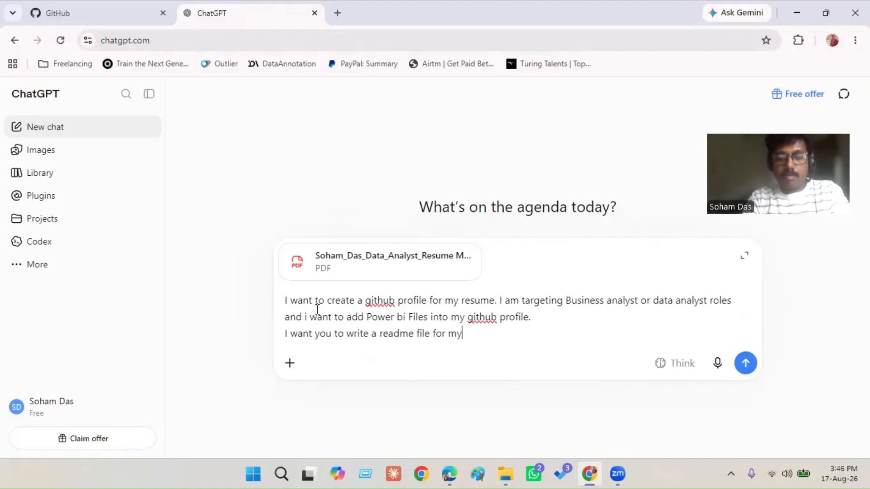
pyautogui.write(' github bio.')
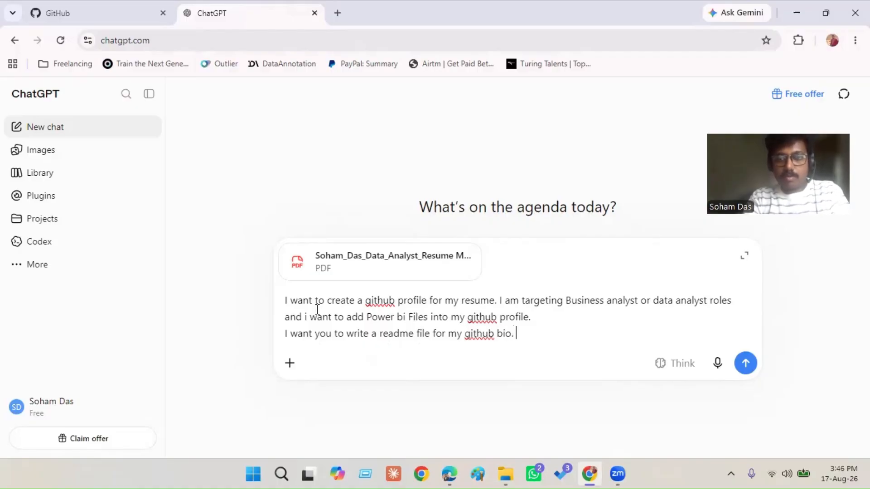
# Add the line "Use proper markdown version and give the output in a writing block so that i can copy and paste" and submit the prompt
pyautogui.hotkey('shift', 'Return')
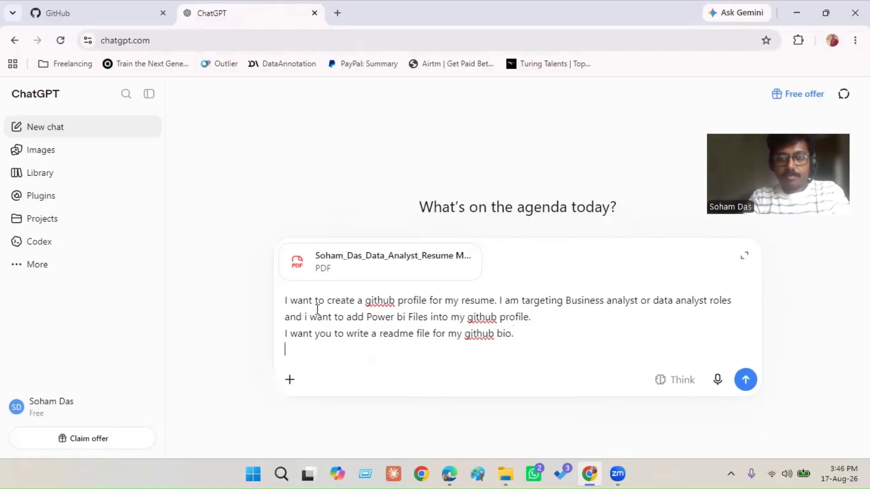
pyautogui.write('Use p')
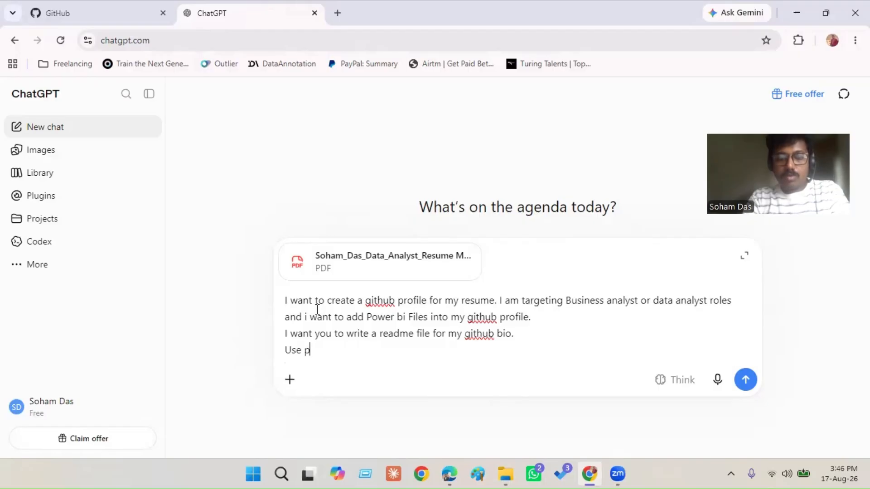
pyautogui.write('roper mark')
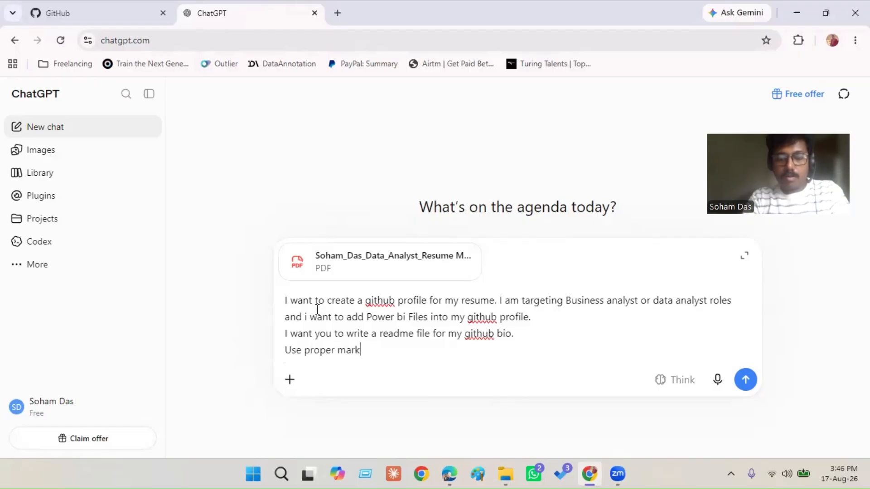
pyautogui.write('down version ')
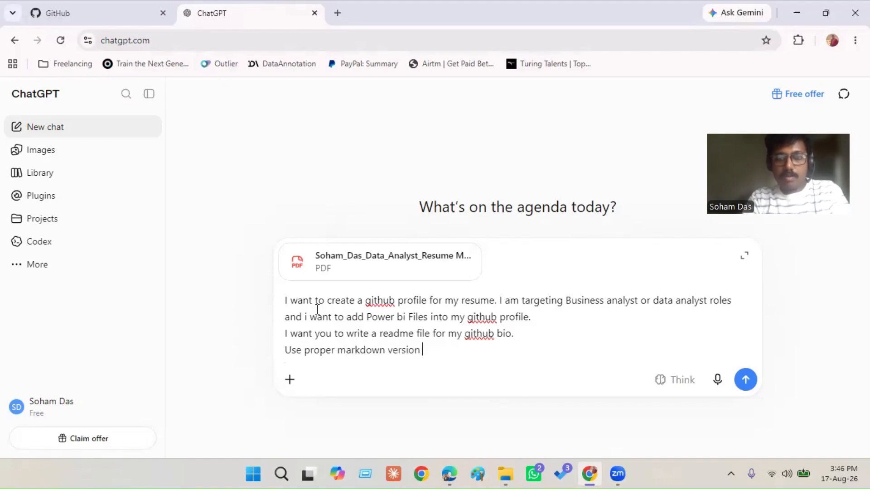
pyautogui.write('and give the output in a')
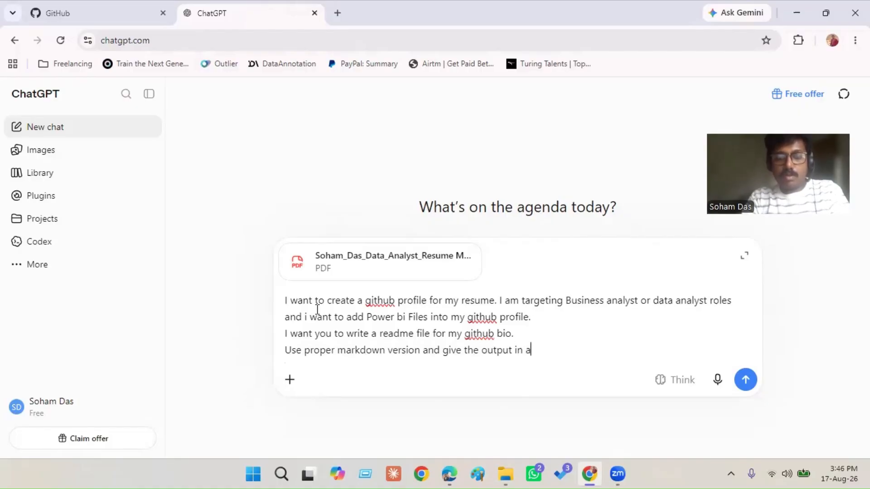
pyautogui.write(' writi')
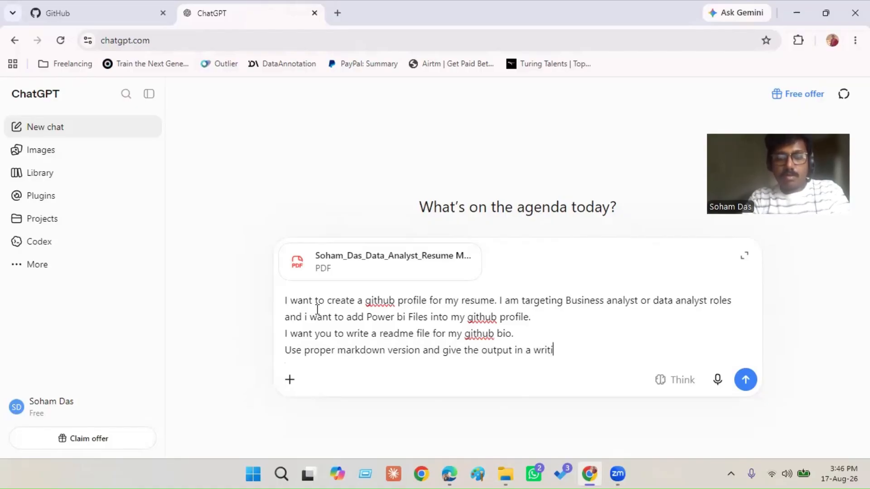
pyautogui.write('ng block ')
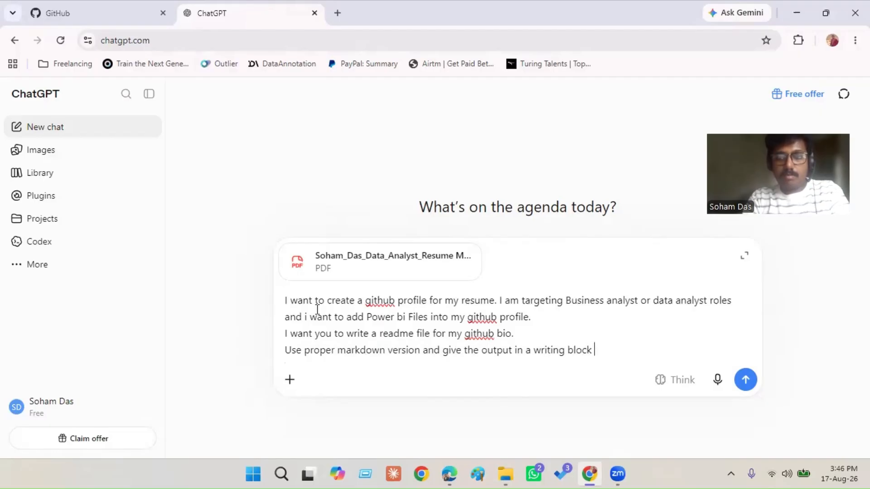
pyautogui.write('so that ')
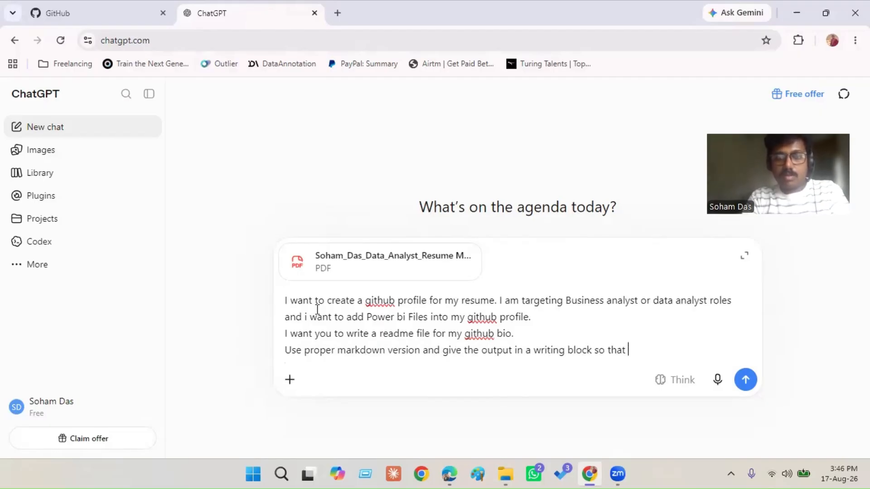
pyautogui.write('i can co')
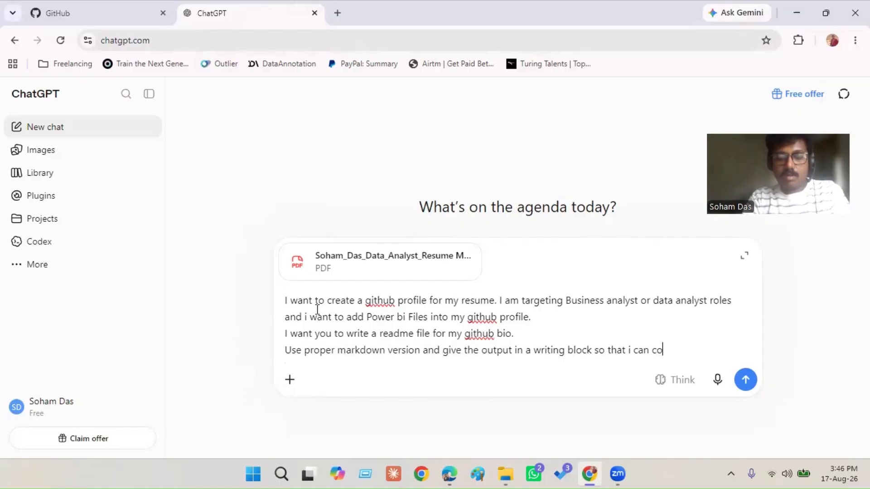
pyautogui.write('py and paste')
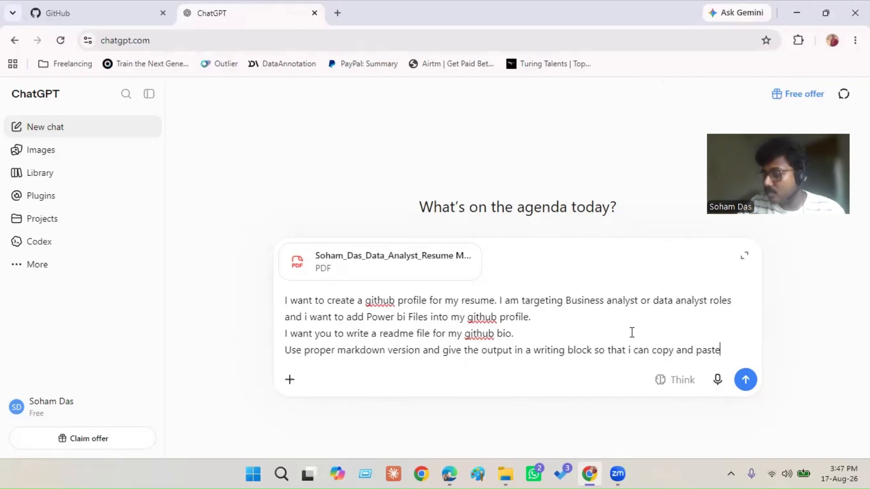
pyautogui.click(748, 384)
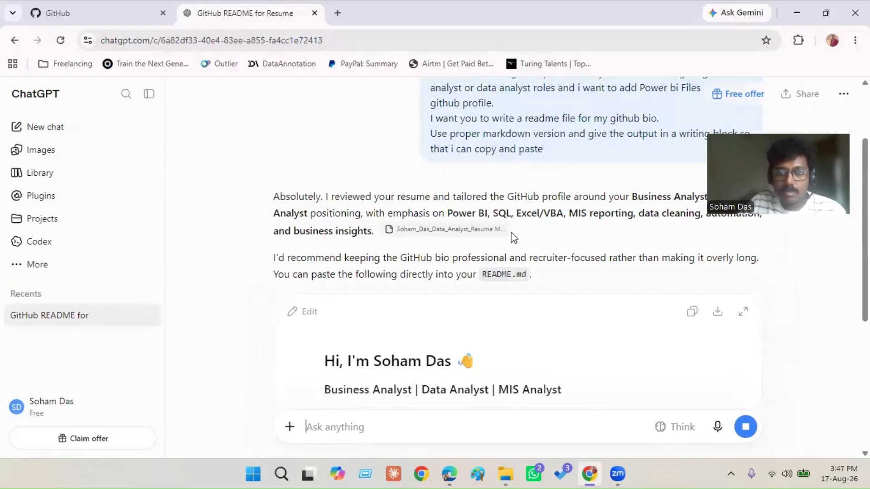
# Review ChatGPT's full reply, from the generated README block through the suggested Power BI project folder structure and back to the block's beginning
pyautogui.scroll(-2, 514, 237)
pyautogui.scroll(1, 416, 243)
pyautogui.scroll(-1, 392, 270)
pyautogui.scroll(-4, 392, 270)
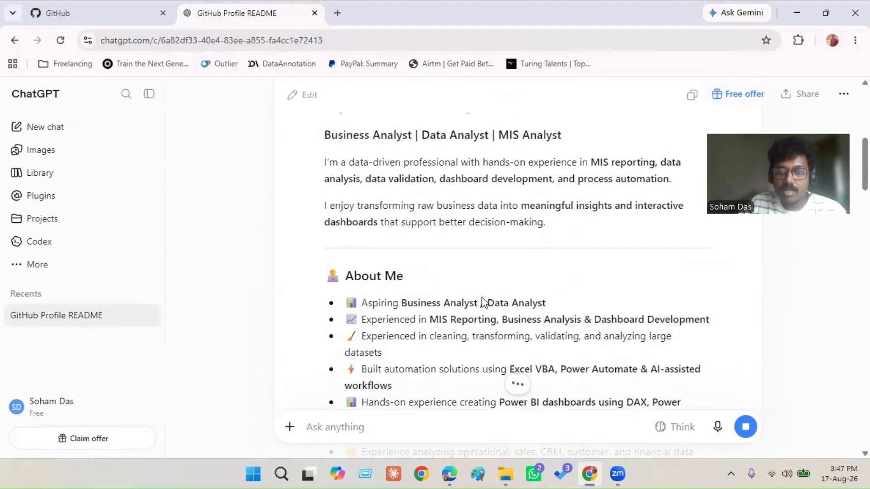
pyautogui.scroll(-14, 414, 278)
pyautogui.scroll(-20, 416, 281)
pyautogui.scroll(-20, 416, 282)
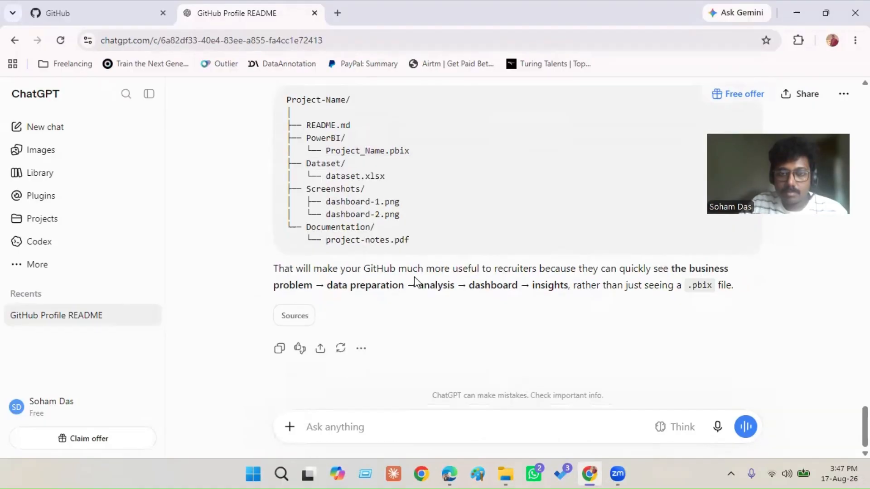
pyautogui.scroll(20, 414, 276)
pyautogui.scroll(20, 414, 276)
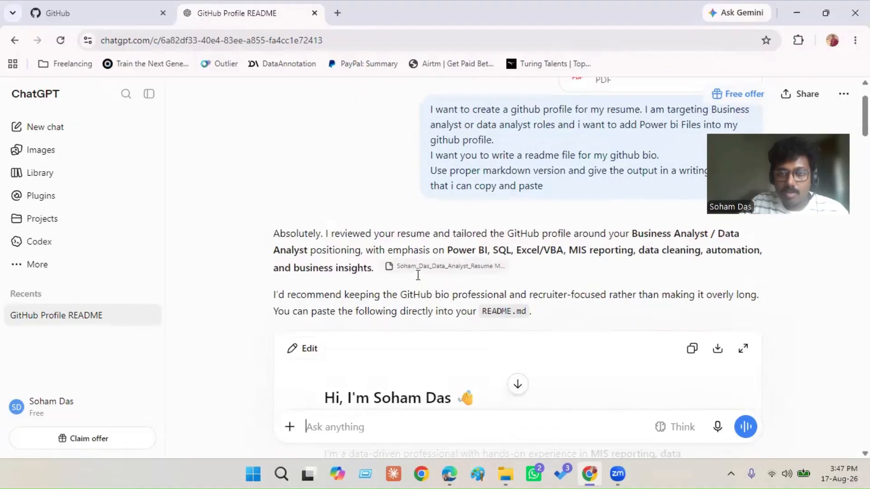
pyautogui.scroll(-1, 418, 275)
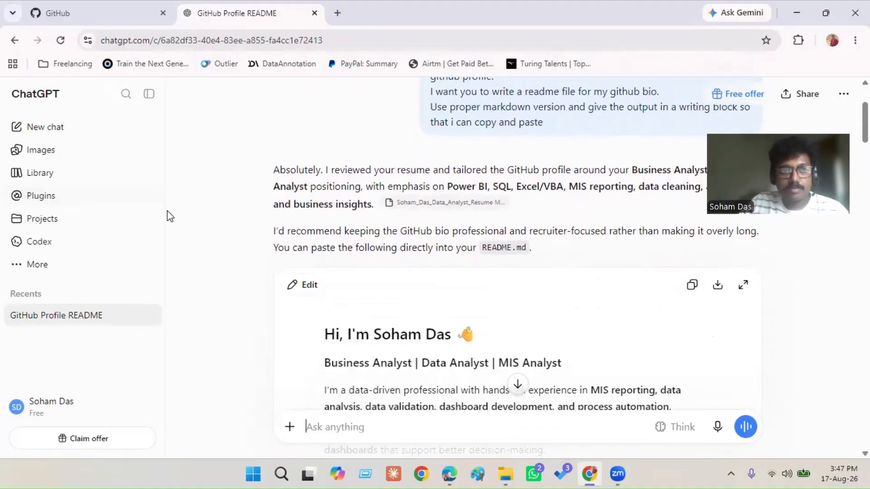
# Switch to GitHub, start a new repository, and give it exactly the same name as the owner's account username
pyautogui.click(133, 15)
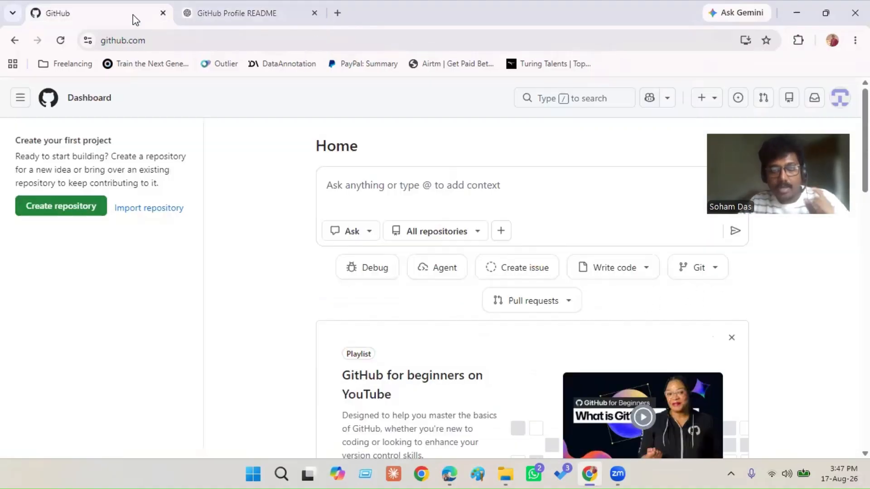
pyautogui.click(709, 100)
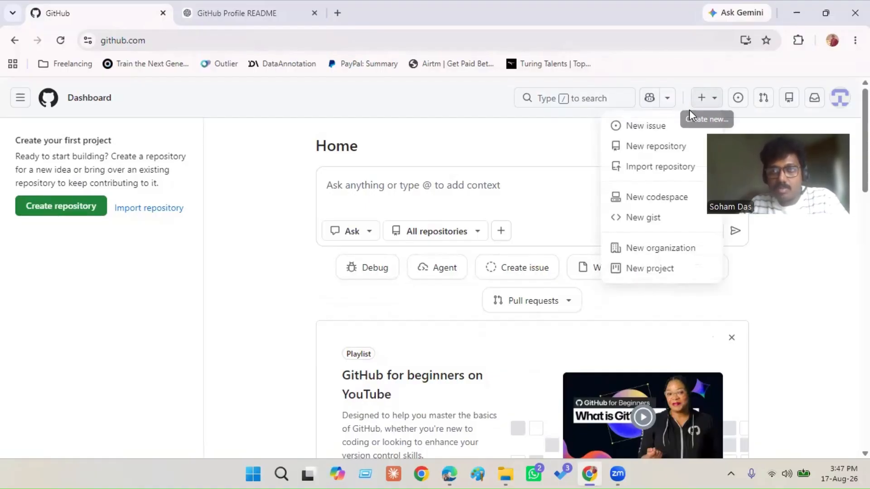
pyautogui.click(672, 150)
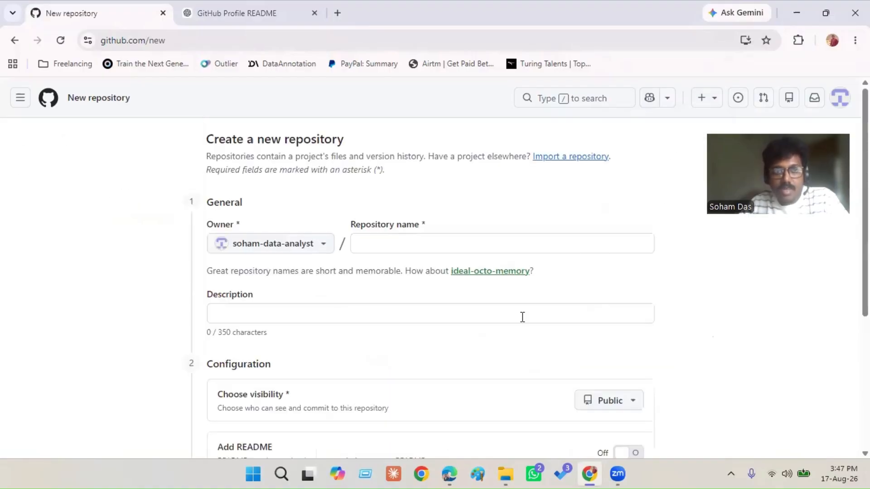
pyautogui.click(385, 248)
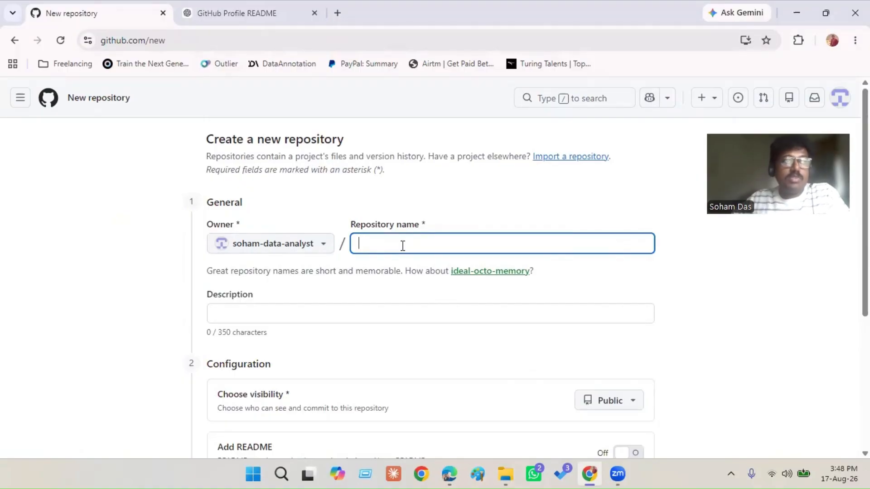
pyautogui.press('Tab')
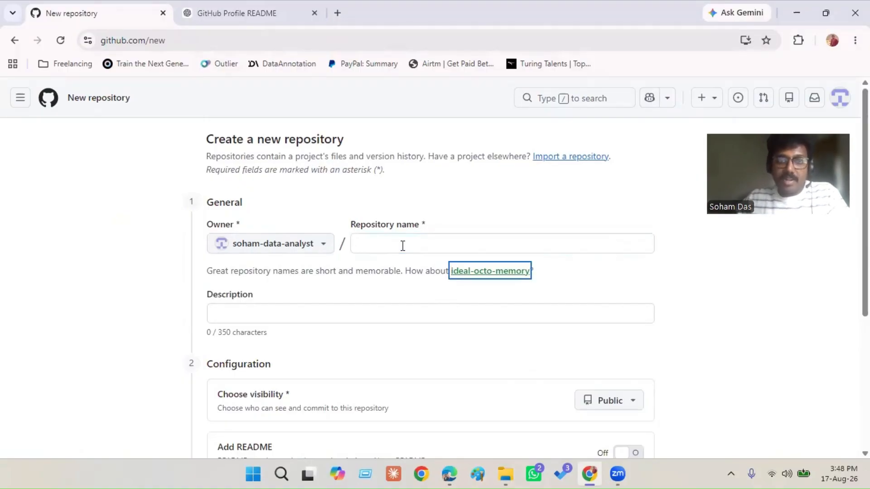
pyautogui.click(372, 240)
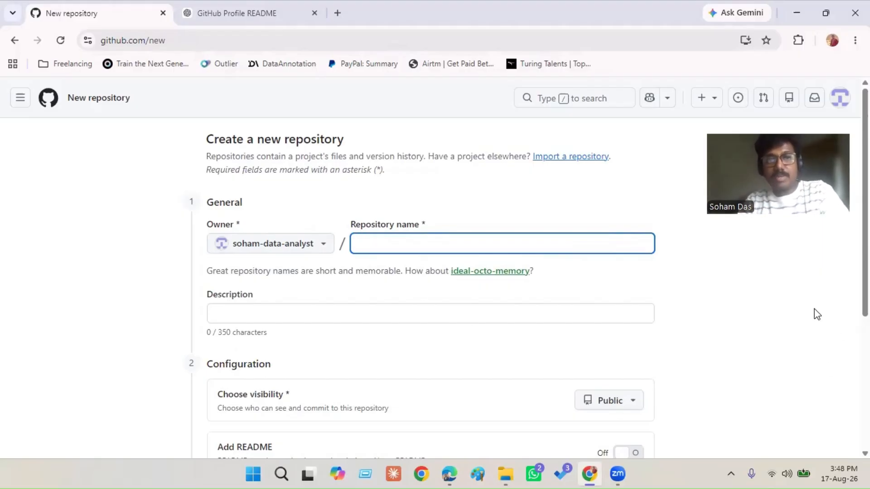
pyautogui.write('soham')
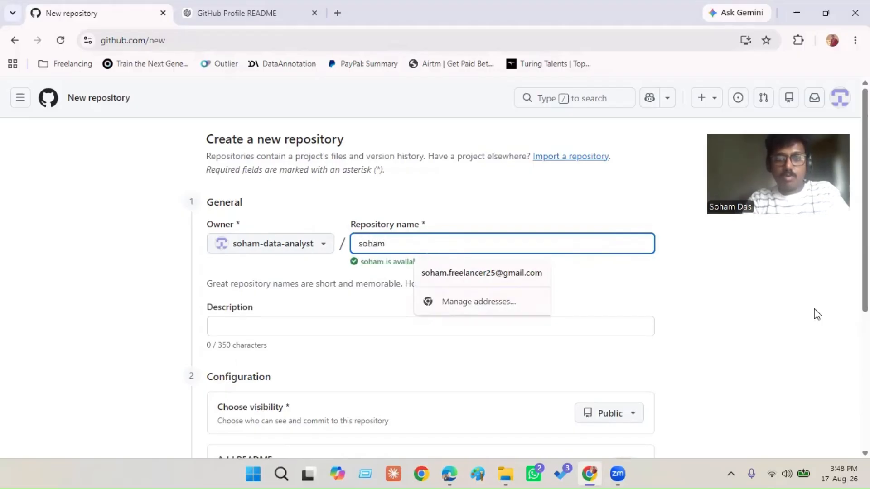
pyautogui.write('-data')
pyautogui.press('BackSpace')
pyautogui.press('BackSpace')
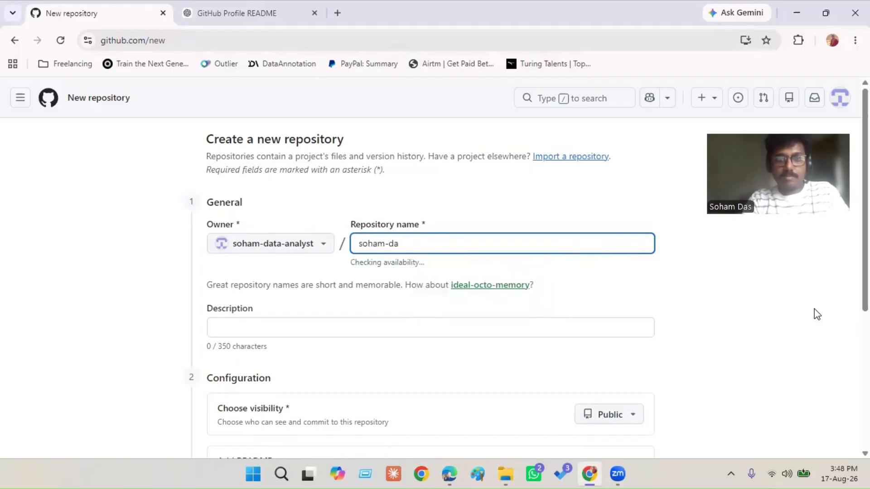
pyautogui.write('ta-analyst')
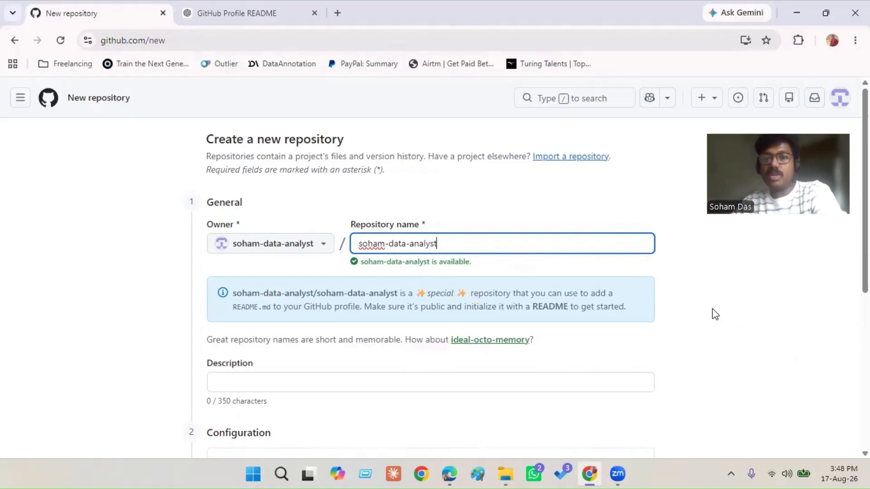
# Leave the description blank and turn on Add README in the new repository's configuration
pyautogui.scroll(-2, 709, 313)
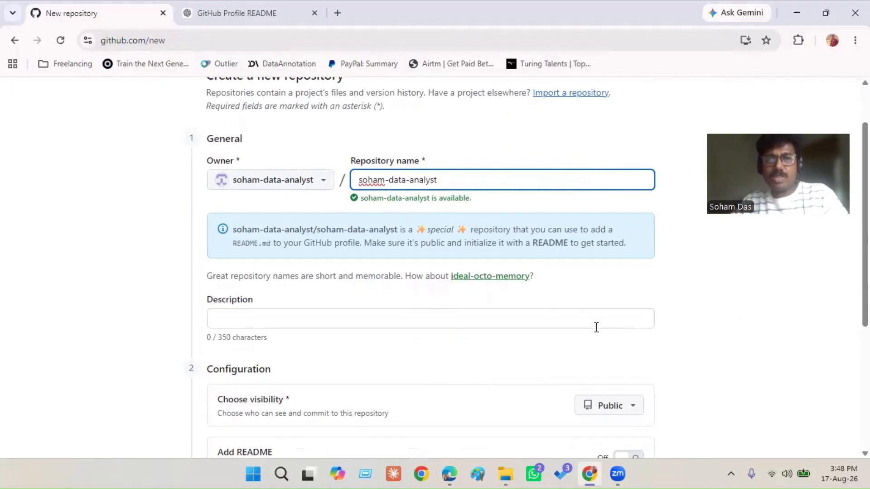
pyautogui.click(596, 320)
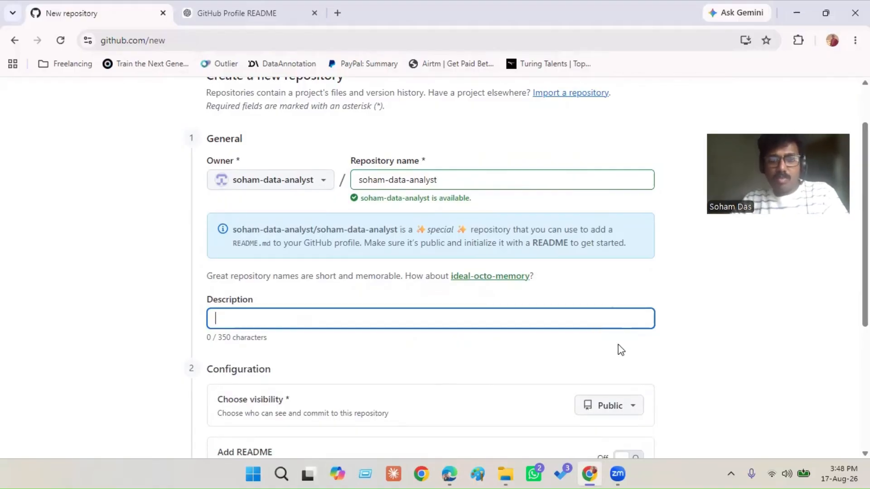
pyautogui.scroll(-3, 617, 350)
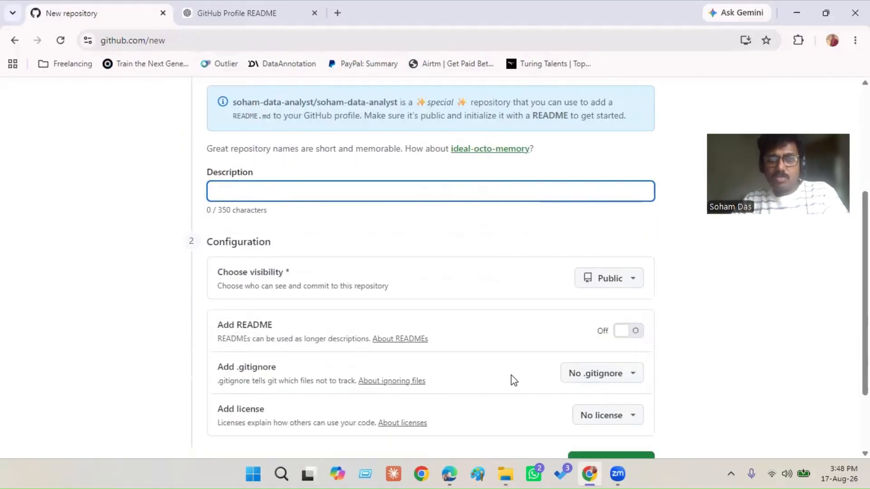
pyautogui.click(627, 335)
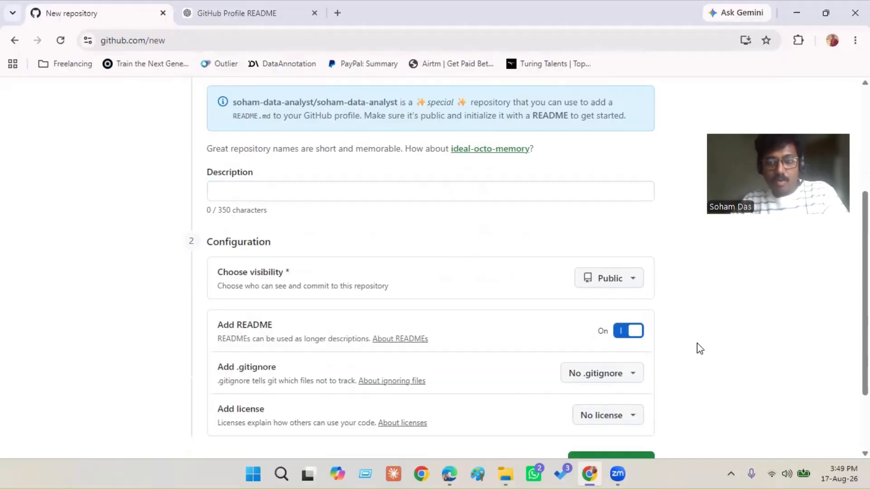
pyautogui.scroll(-2, 698, 349)
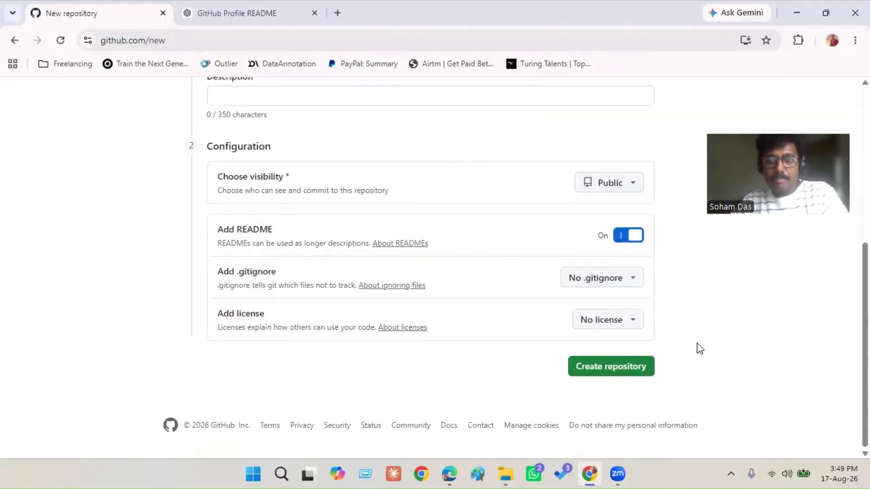
# Create the public repository with its README and look over the new repository page
pyautogui.click(624, 366)
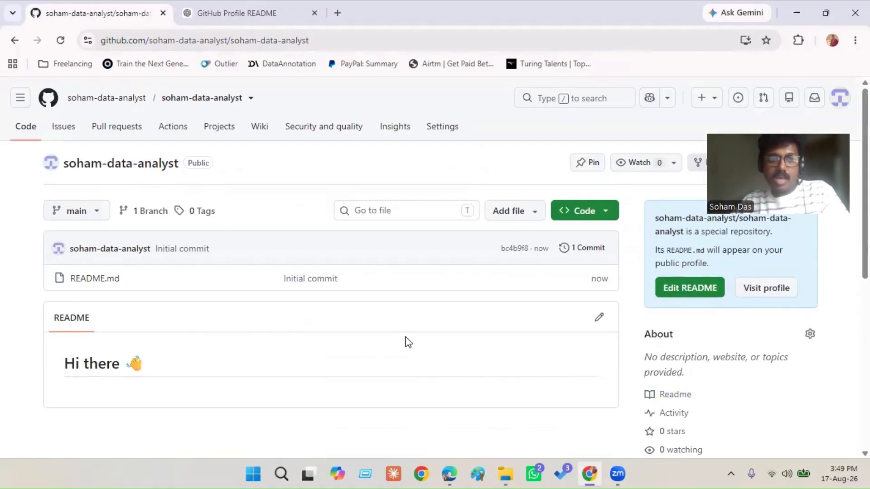
pyautogui.scroll(-3, 405, 342)
pyautogui.scroll(3, 285, 316)
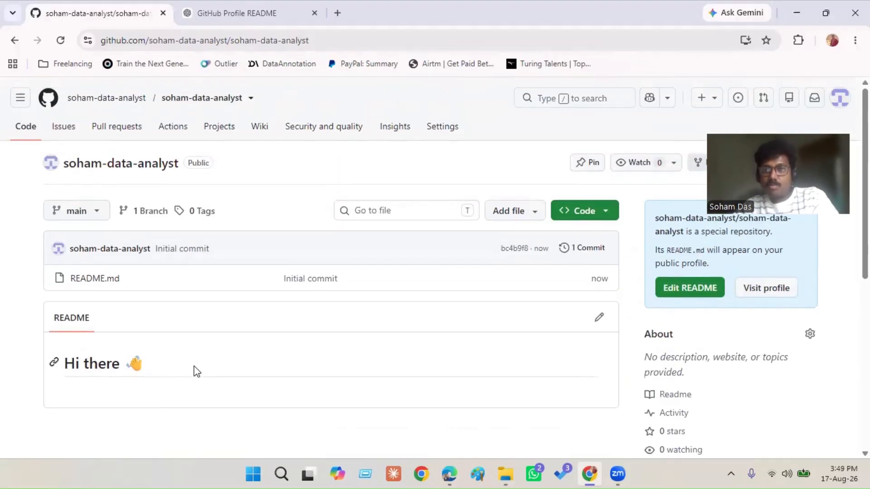
# Open the repository's README.md for editing and delete all of its template text
pyautogui.click(595, 322)
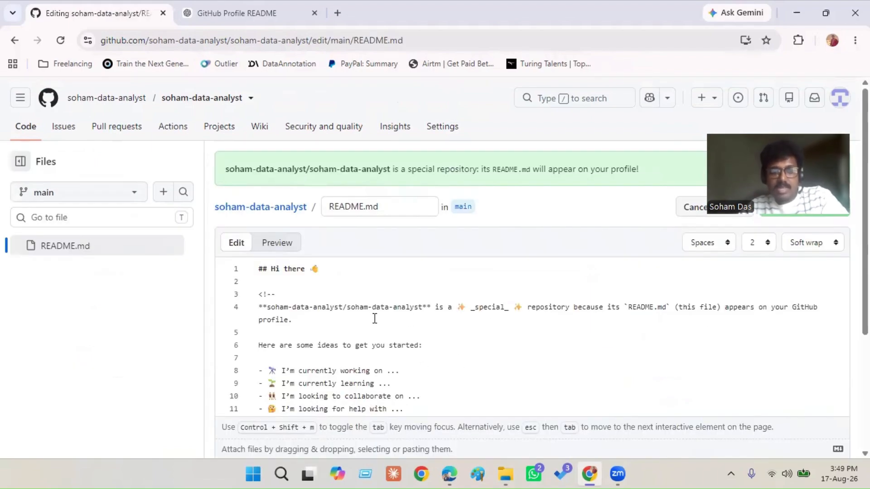
pyautogui.hotkey('ctrl', 'a')
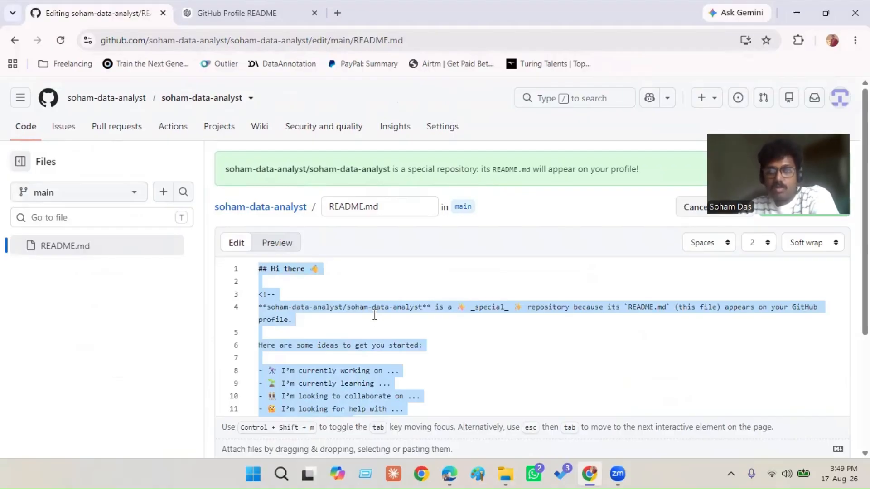
pyautogui.press('BackSpace')
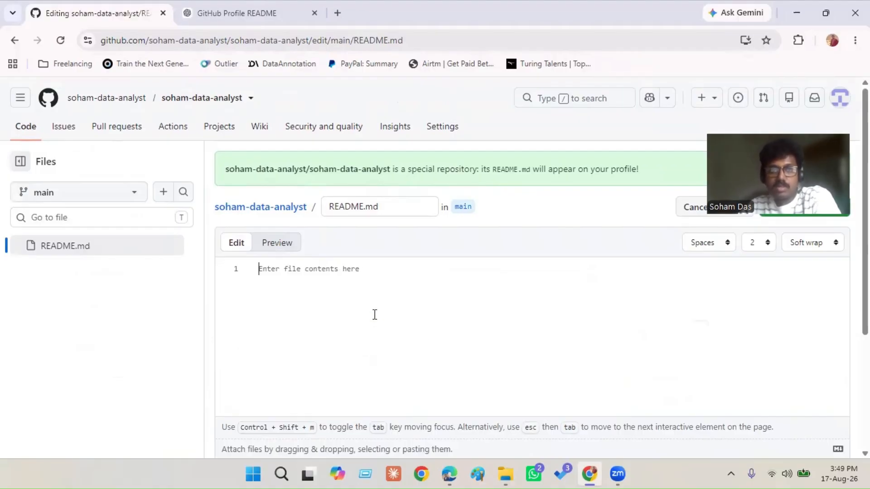
# Copy the generated README block from the ChatGPT conversation and paste it into the empty README.md on GitHub
pyautogui.click(244, 18)
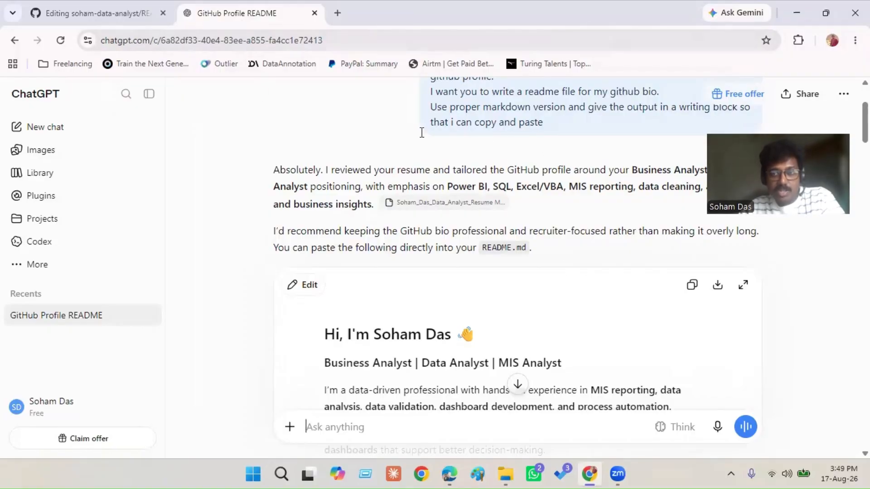
pyautogui.scroll(-2, 531, 252)
pyautogui.scroll(2, 600, 273)
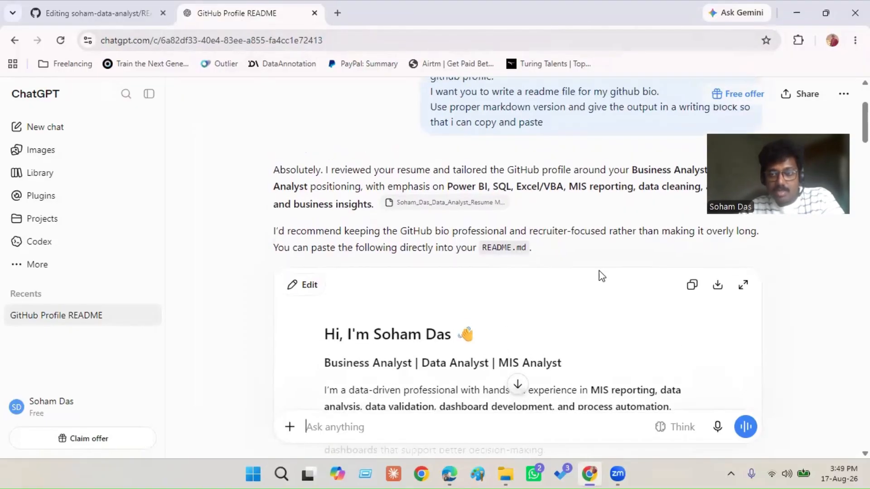
pyautogui.click(693, 288)
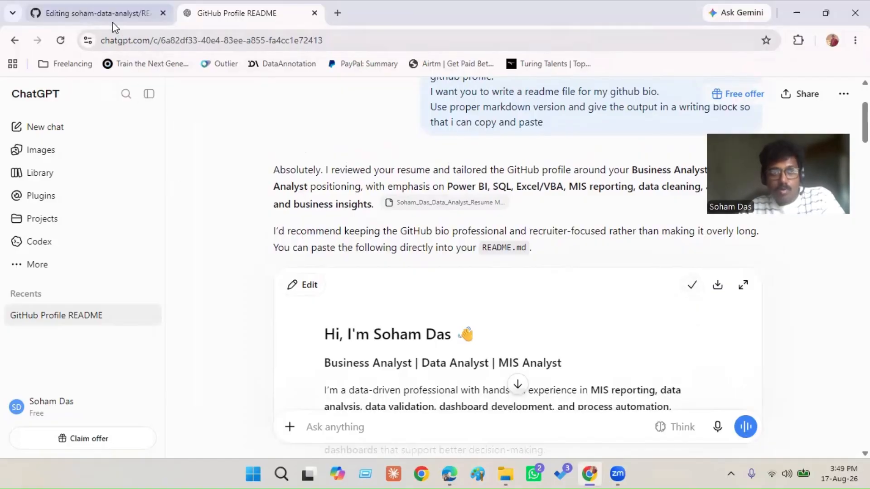
pyautogui.click(100, 13)
pyautogui.hotkey('ctrl', 'v')
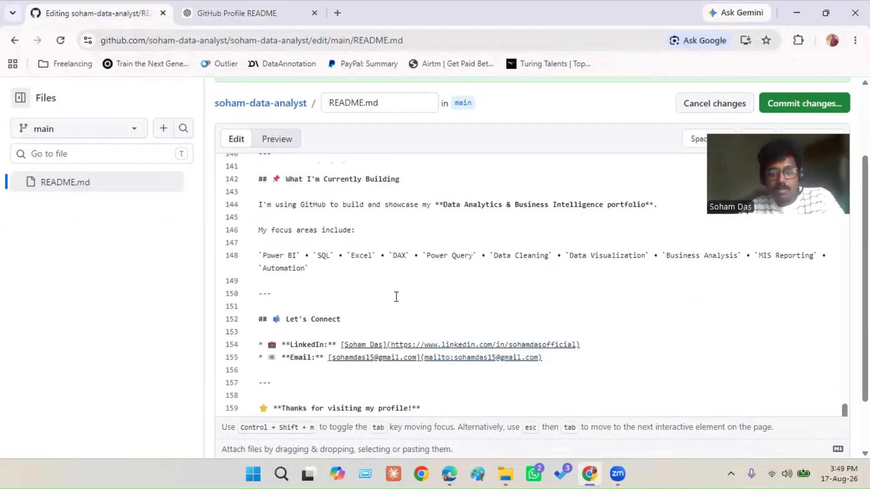
# Review the pasted README markdown from the introduction through the technical skills and featured projects, including their project links
pyautogui.scroll(20, 398, 297)
pyautogui.scroll(20, 397, 297)
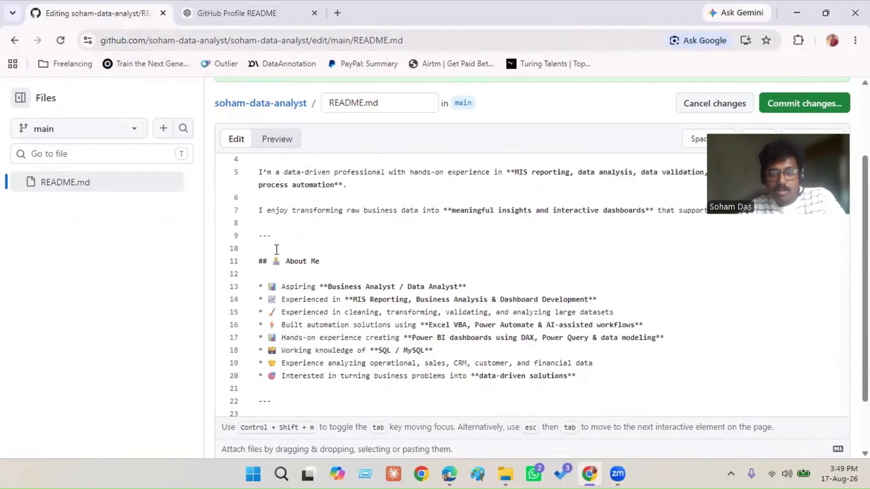
pyautogui.scroll(-2, 317, 191)
pyautogui.scroll(-3, 299, 244)
pyautogui.scroll(-7, 298, 246)
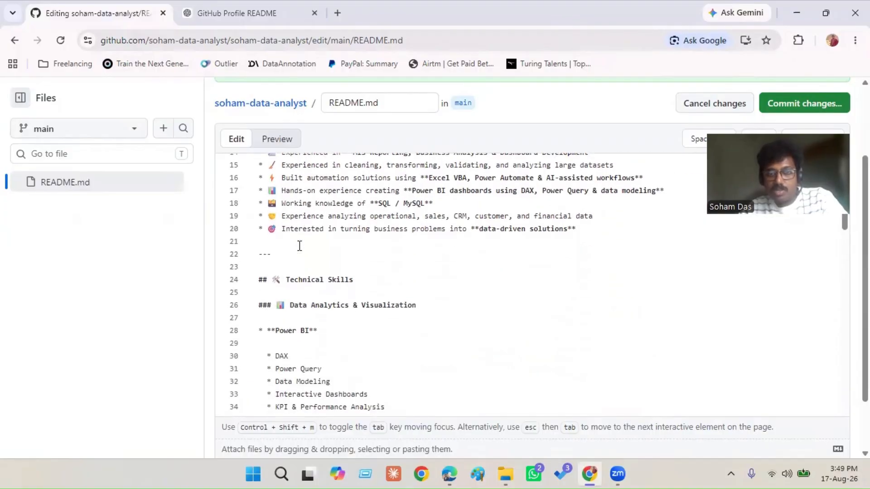
pyautogui.scroll(-5, 297, 254)
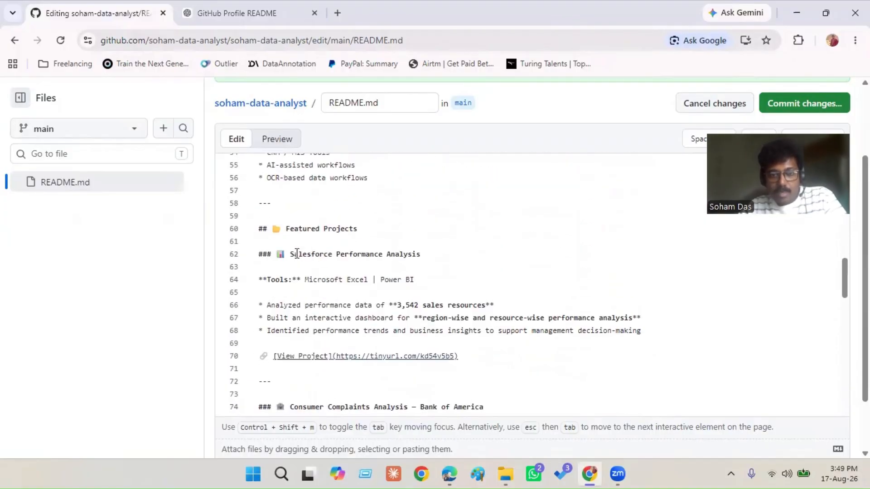
pyautogui.scroll(-4, 307, 255)
pyautogui.scroll(4, 310, 256)
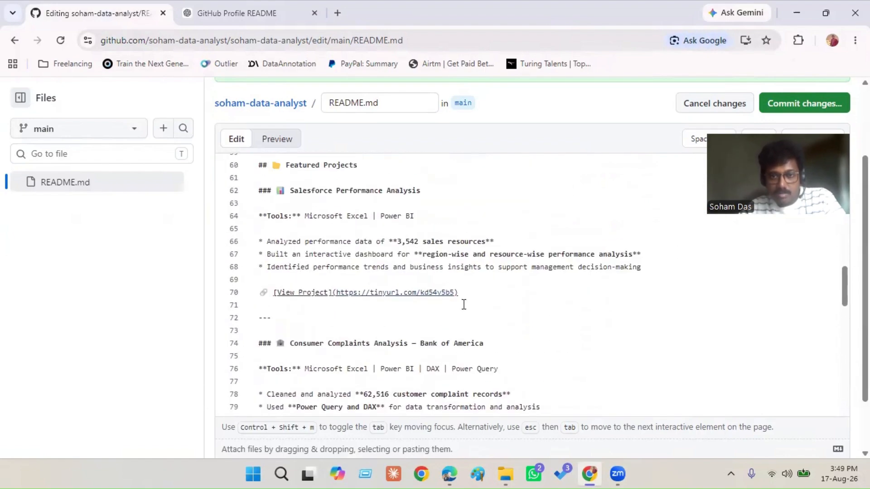
pyautogui.scroll(-3, 463, 304)
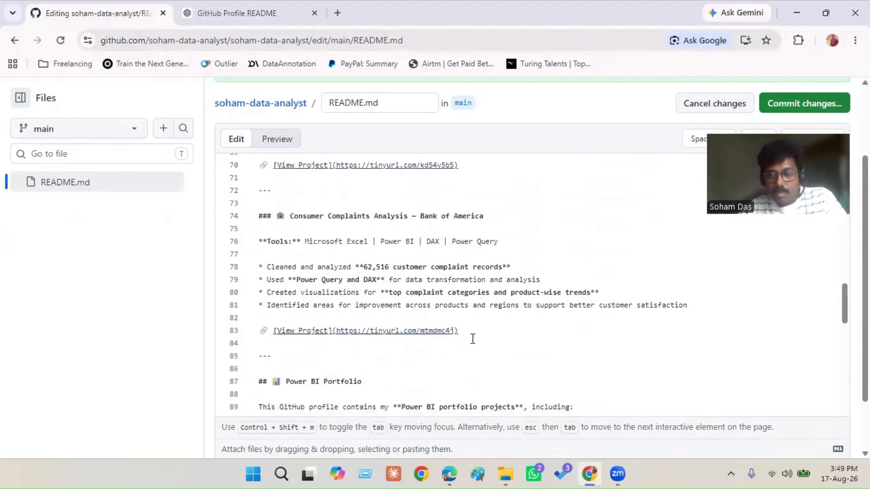
# Delete the View Project link line under the Salesforce Performance Analysis project in the README
pyautogui.scroll(3, 470, 335)
pyautogui.click(463, 294)
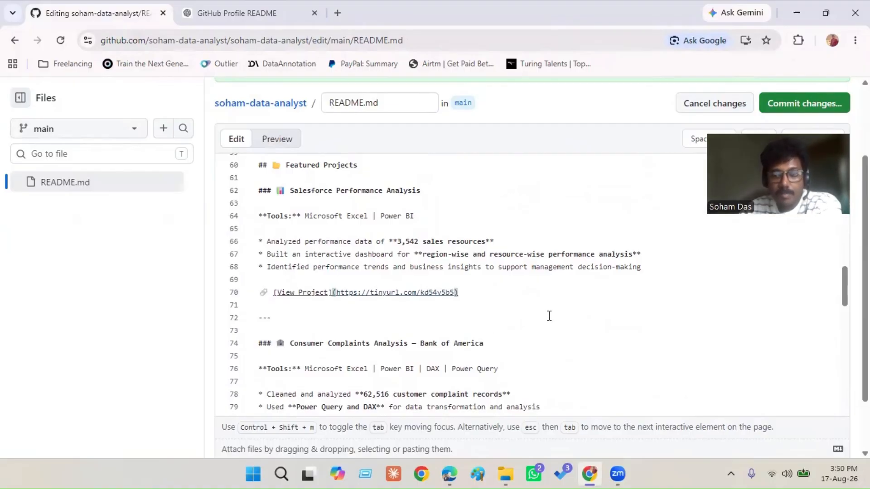
pyautogui.press('BackSpace')
pyautogui.press('BackSpace')
pyautogui.press('BackSpace')
pyautogui.press('BackSpace')
pyautogui.press('BackSpace')
pyautogui.press('BackSpace')
pyautogui.press('BackSpace')
pyautogui.press('BackSpace')
pyautogui.press('BackSpace')
pyautogui.press('BackSpace')
pyautogui.press('BackSpace')
pyautogui.press('BackSpace')
pyautogui.press('BackSpace')
pyautogui.press('BackSpace')
pyautogui.press('BackSpace')
pyautogui.press('BackSpace')
pyautogui.press('BackSpace')
pyautogui.press('BackSpace')
pyautogui.press('BackSpace')
pyautogui.press('BackSpace')
pyautogui.press('BackSpace')
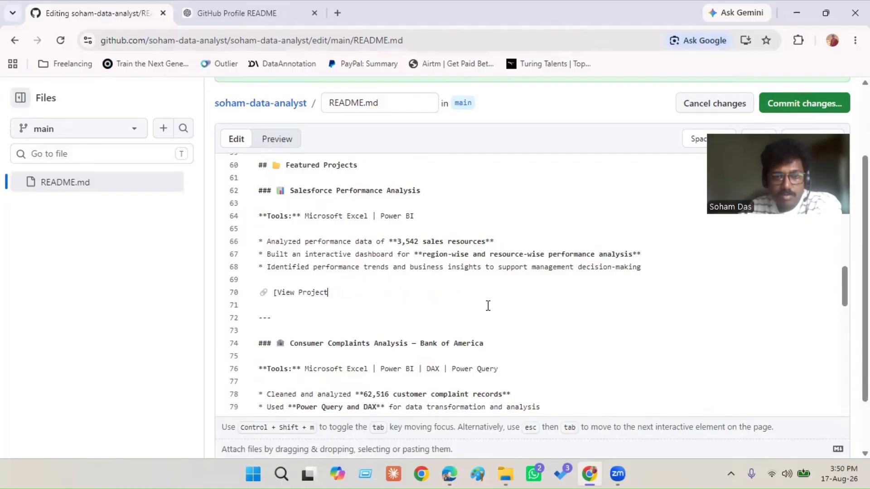
pyautogui.press('BackSpace')
pyautogui.press('BackSpace')
# Check the markdown through the Power BI Portfolio section, then examine the rendered README preview and return to its beginning
pyautogui.scroll(-4, 405, 317)
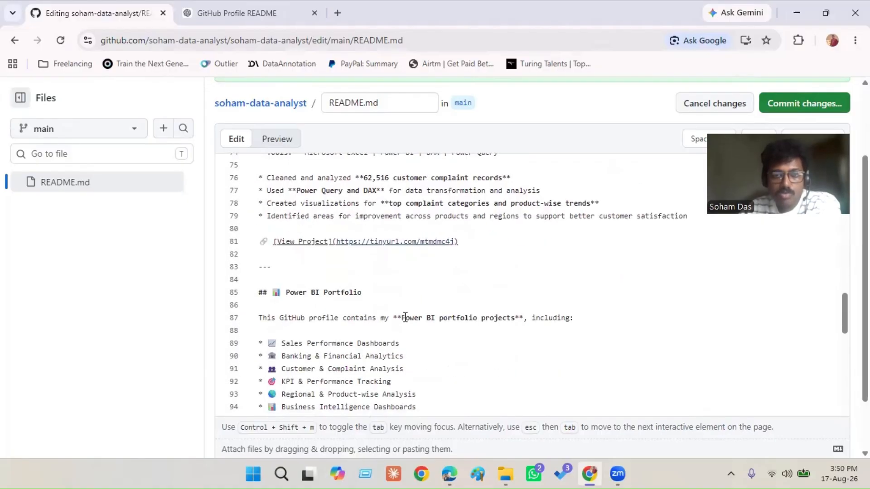
pyautogui.scroll(-3, 405, 317)
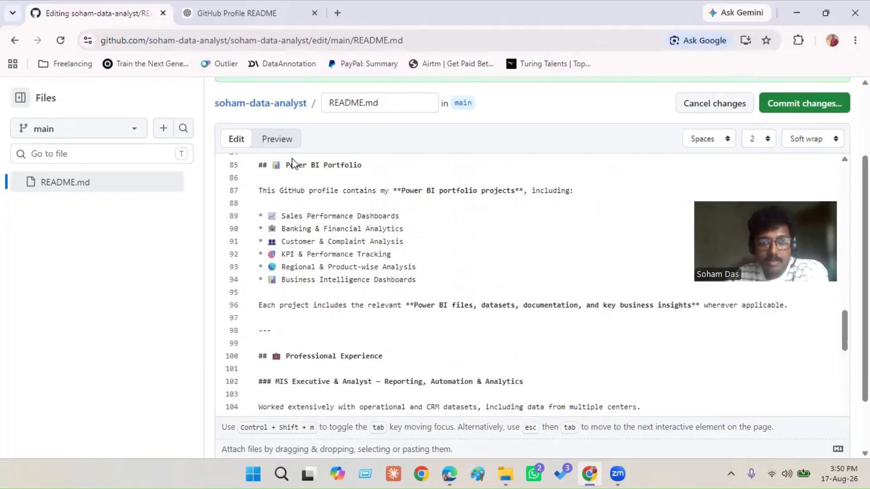
pyautogui.click(277, 139)
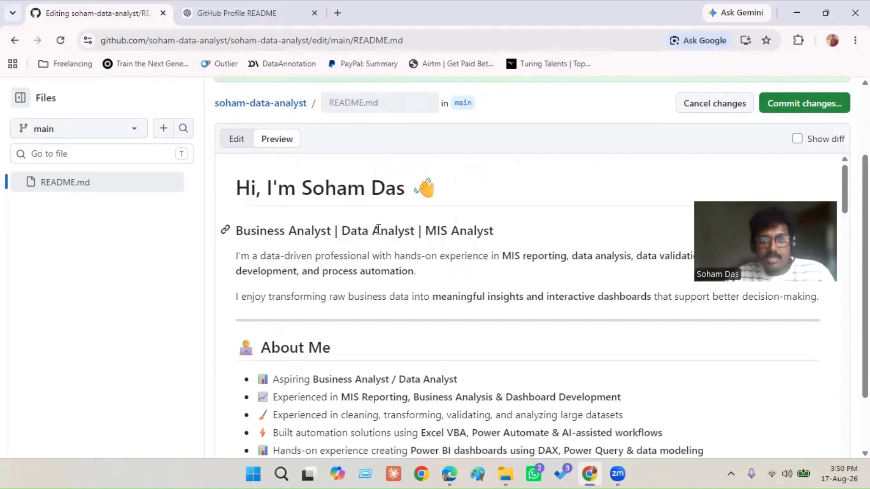
pyautogui.scroll(-15, 378, 229)
pyautogui.scroll(-15, 379, 238)
pyautogui.scroll(20, 377, 240)
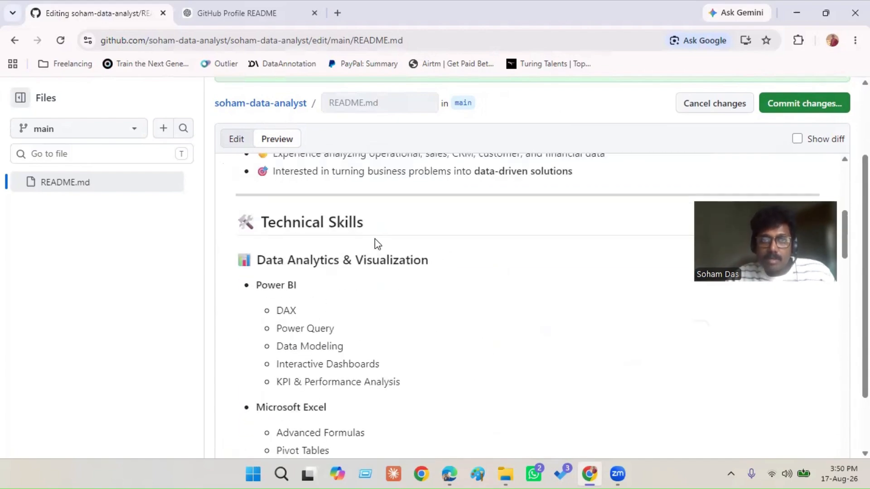
pyautogui.scroll(10, 374, 238)
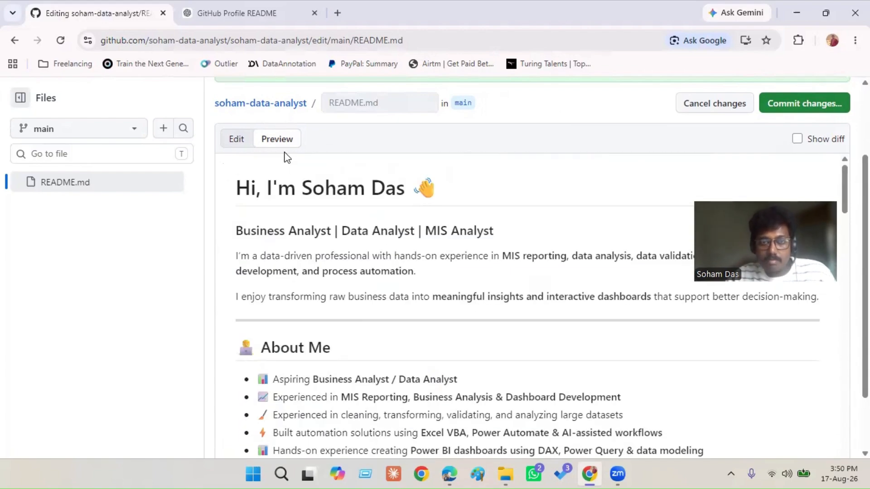
# Remove the waving-hand emoji from the README's greeting heading and preview the rendered file again
pyautogui.click(239, 139)
pyautogui.scroll(20, 330, 266)
pyautogui.click(359, 267)
pyautogui.press('BackSpace')
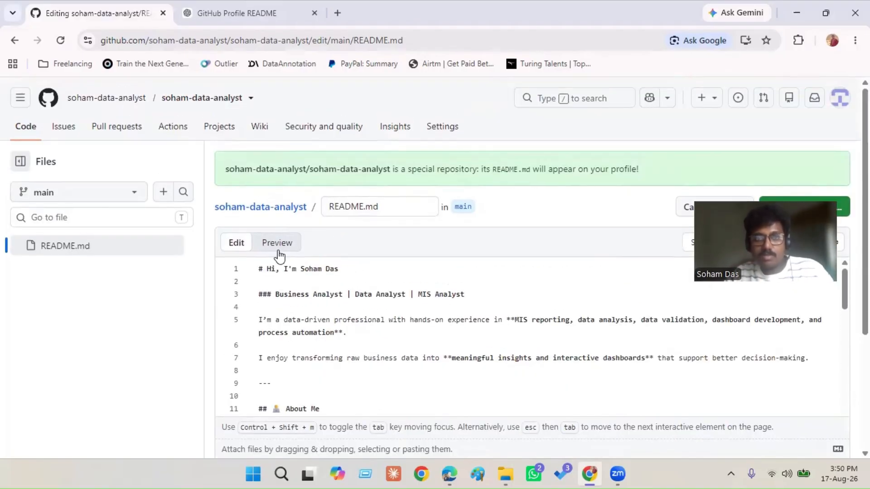
pyautogui.click(271, 240)
pyautogui.scroll(-10, 431, 325)
pyautogui.scroll(5, 431, 325)
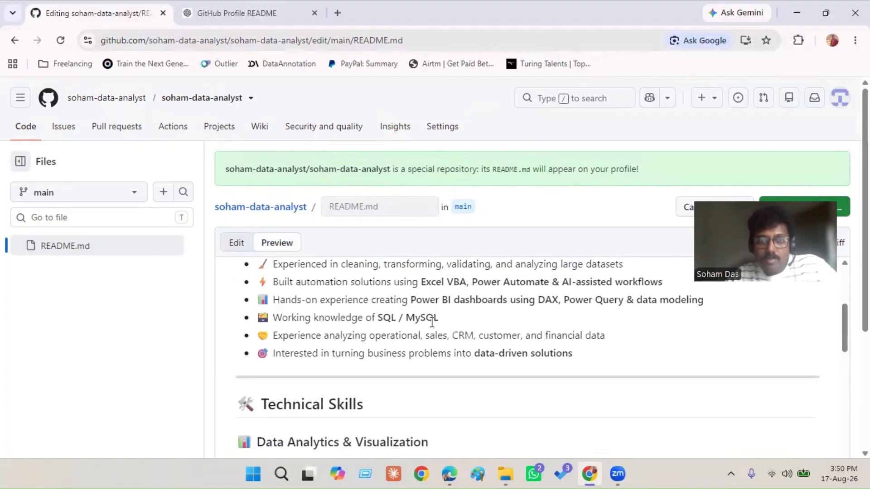
pyautogui.scroll(5, 431, 322)
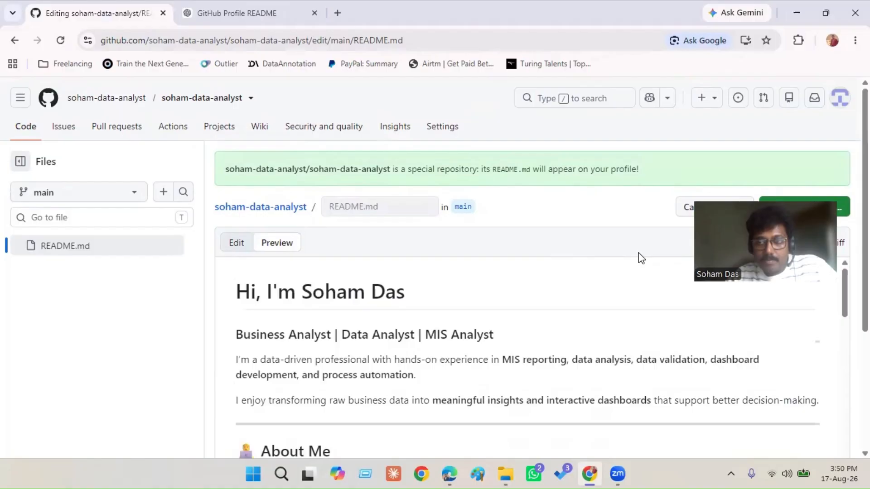
# Commit the README changes directly to the main branch with the message "Added Description to profile"
pyautogui.click(768, 209)
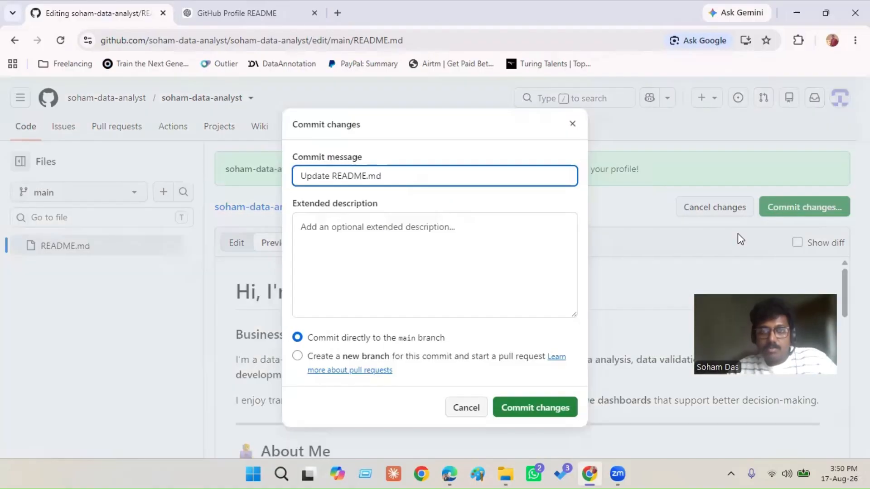
pyautogui.press('BackSpace')
pyautogui.press('BackSpace')
pyautogui.press('BackSpace')
pyautogui.press('BackSpace')
pyautogui.press('BackSpace')
pyautogui.press('BackSpace')
pyautogui.press('BackSpace')
pyautogui.press('BackSpace')
pyautogui.press('BackSpace')
pyautogui.press('BackSpace')
pyautogui.press('BackSpace')
pyautogui.press('BackSpace')
pyautogui.press('BackSpace')
pyautogui.press('BackSpace')
pyautogui.press('BackSpace')
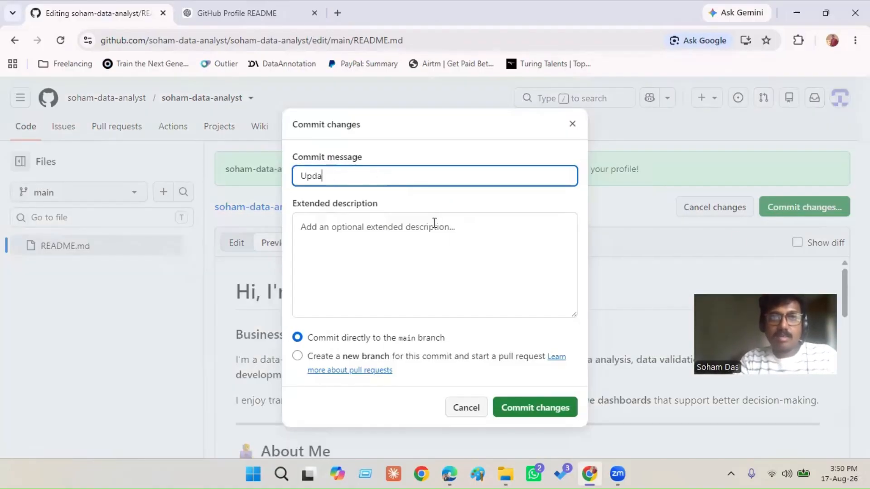
pyautogui.write('Added De')
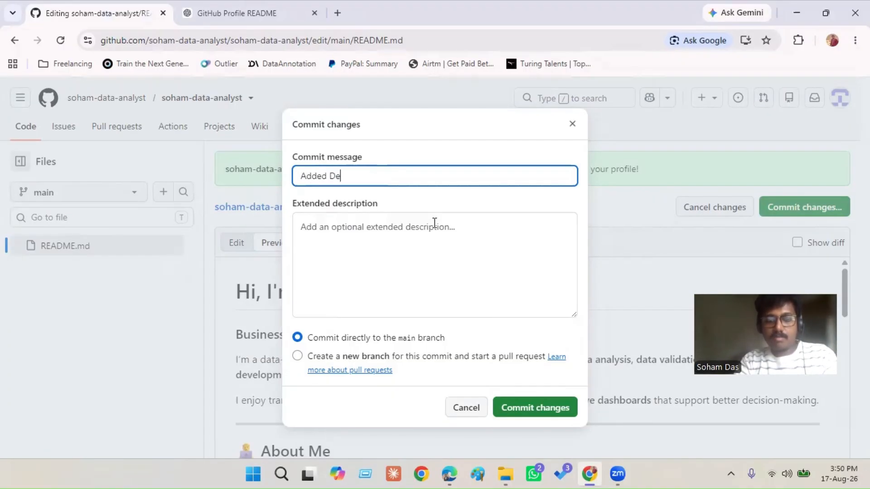
pyautogui.write('scription to profile')
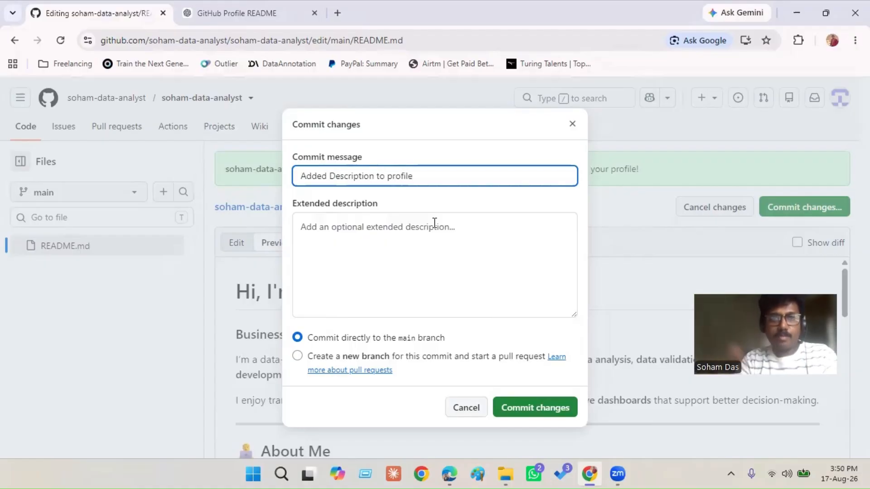
pyautogui.click(536, 407)
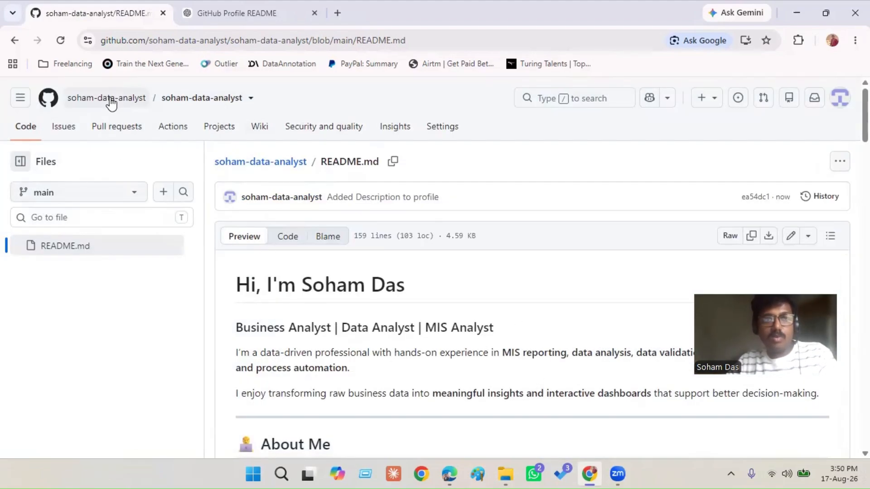
# Open the account's profile overview and review the displayed README from the greeting to the end and back
pyautogui.click(67, 98)
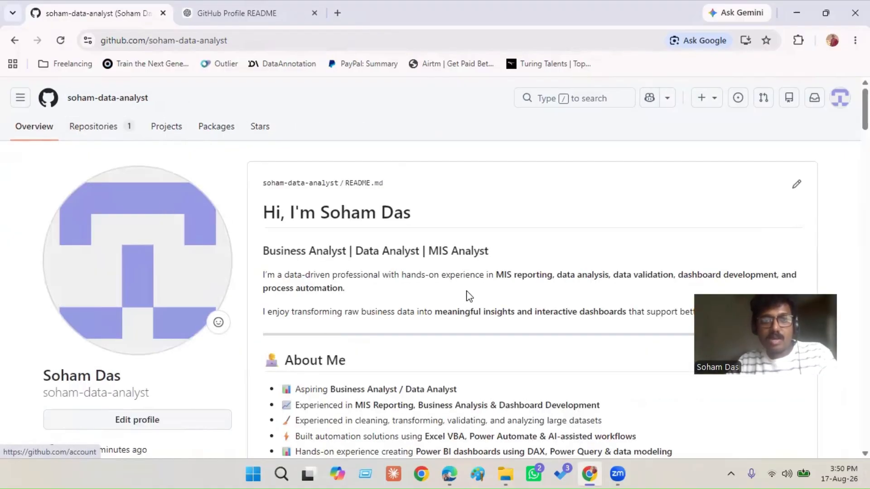
pyautogui.scroll(-2, 462, 295)
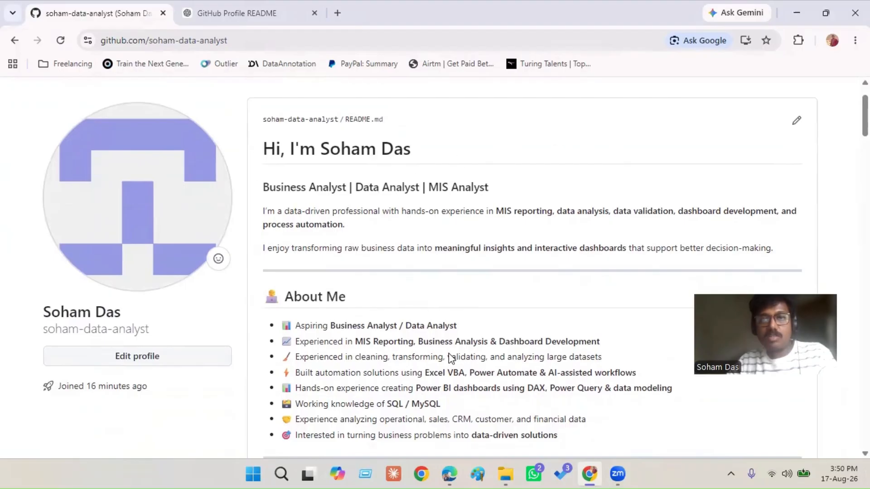
pyautogui.scroll(2, 329, 244)
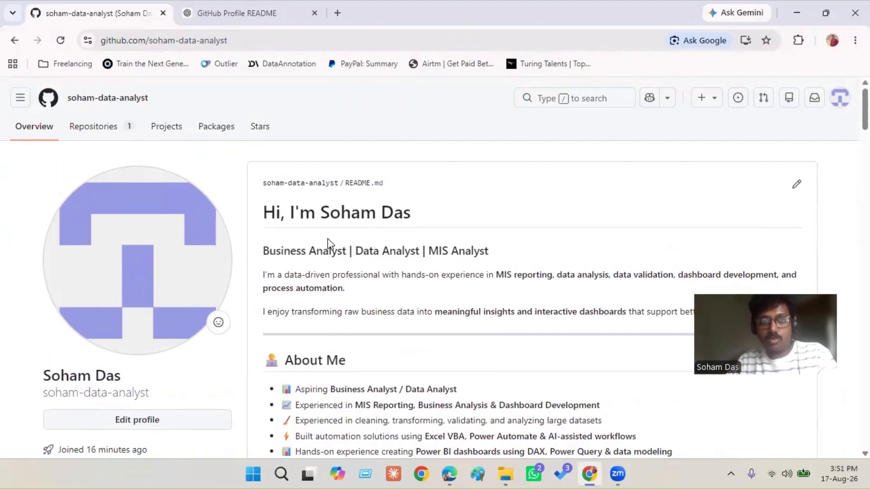
pyautogui.scroll(-2, 319, 159)
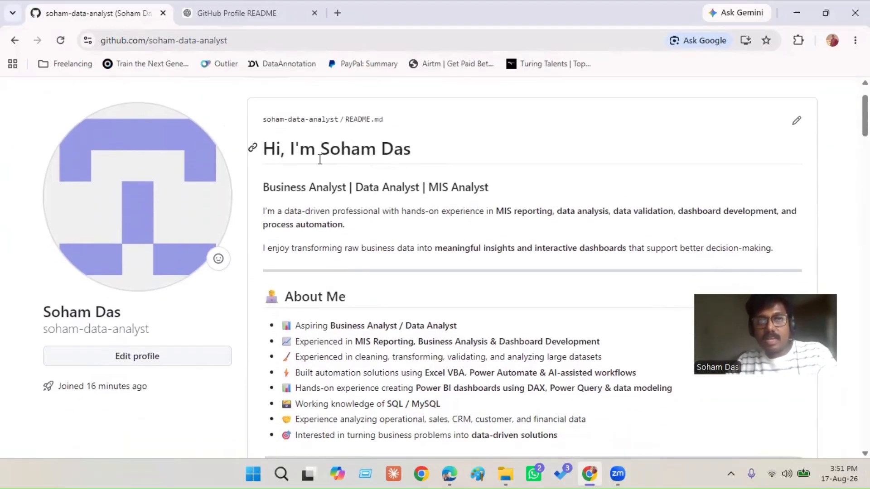
pyautogui.scroll(-12, 320, 160)
pyautogui.scroll(-4, 347, 188)
pyautogui.scroll(-2, 345, 183)
pyautogui.scroll(-10, 340, 186)
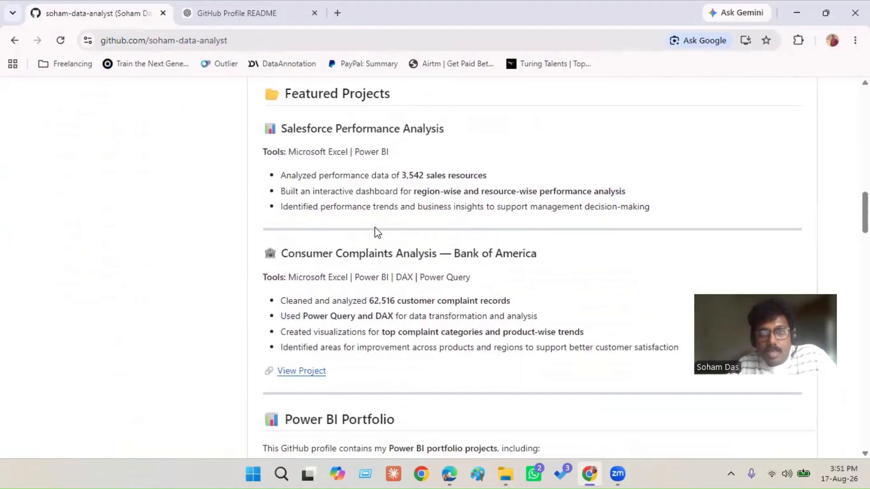
pyautogui.scroll(-4, 473, 218)
pyautogui.scroll(-12, 450, 240)
pyautogui.scroll(-15, 448, 241)
pyautogui.scroll(20, 446, 275)
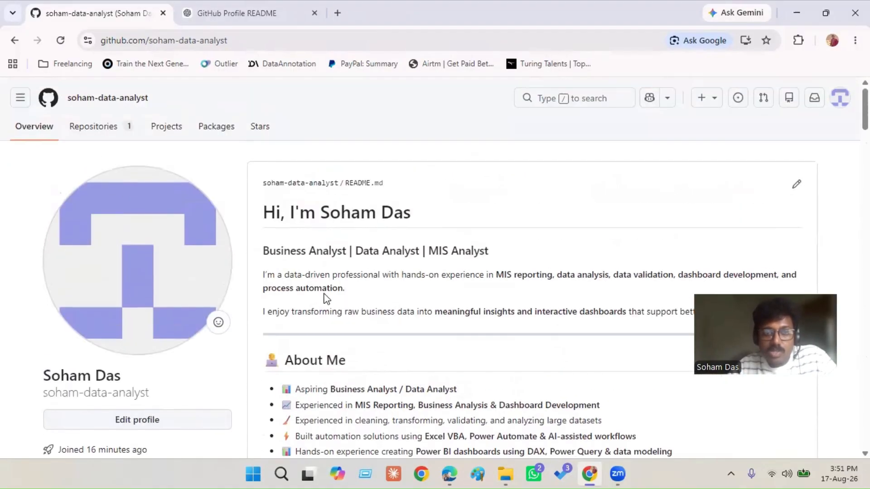
# Look through the editable profile details from name and bio to social links, leave without saving, and view the README again
pyautogui.scroll(-3, 171, 306)
pyautogui.click(149, 295)
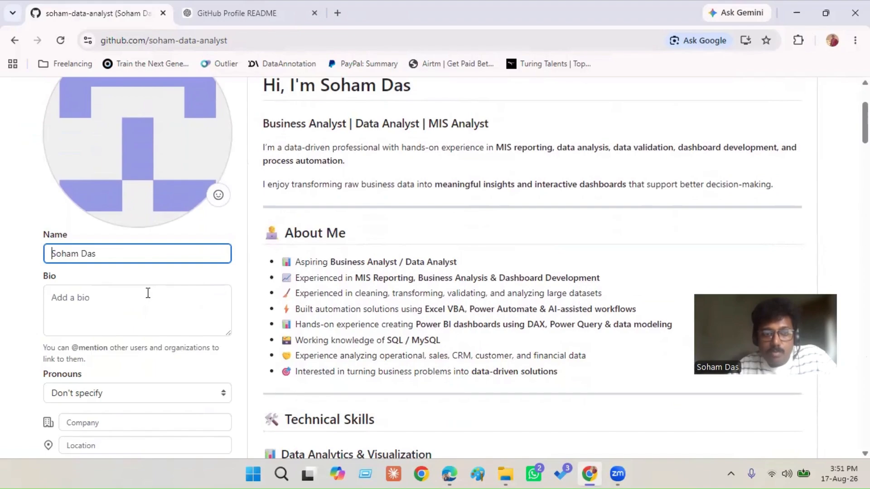
pyautogui.scroll(-2, 108, 255)
pyautogui.click(6, 252)
pyautogui.scroll(4, 7, 251)
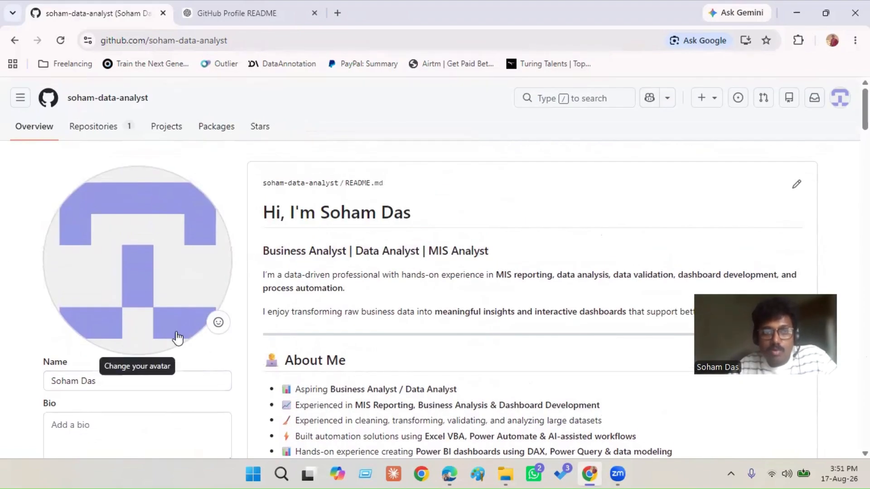
pyautogui.scroll(-7, 129, 323)
pyautogui.scroll(-7, 128, 323)
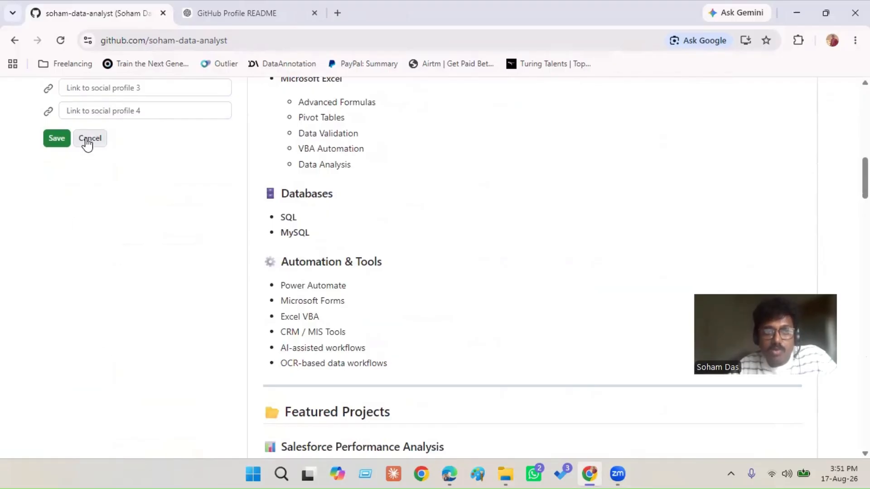
pyautogui.click(86, 141)
pyautogui.scroll(2, 91, 236)
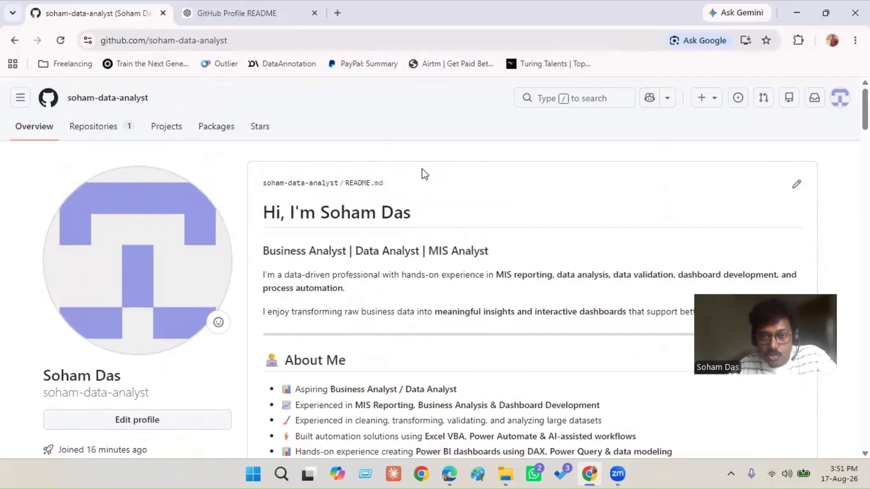
pyautogui.scroll(-7, 428, 247)
pyautogui.scroll(2, 424, 262)
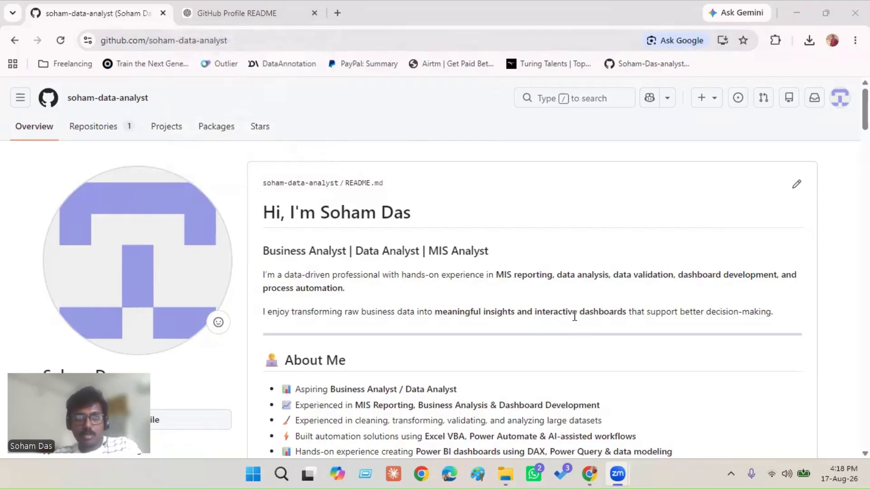
# Switch to File Explorer and examine the Sample Github folder's Power BI dashboard file and its exported page images
pyautogui.click(506, 474)
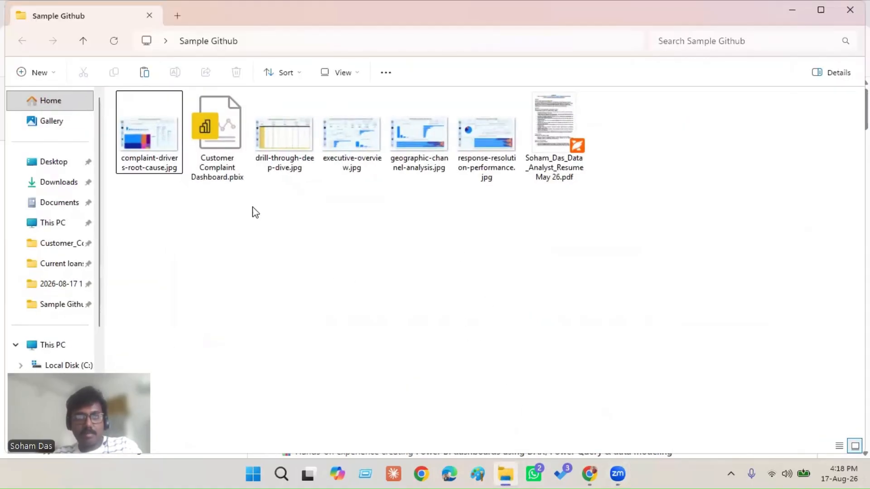
pyautogui.click(222, 180)
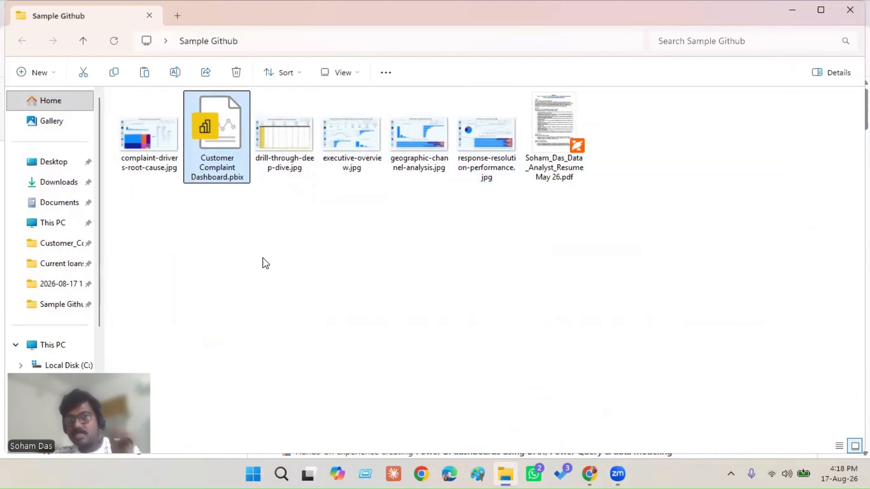
pyautogui.click(335, 162)
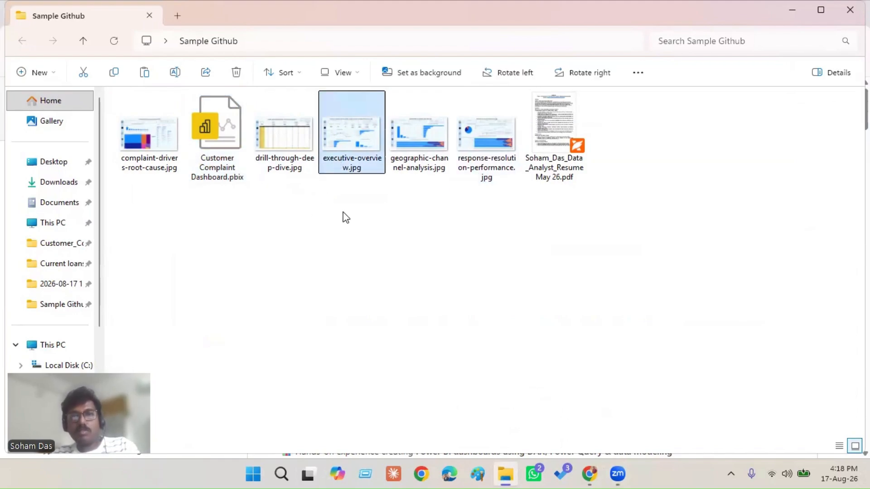
pyautogui.click(438, 167)
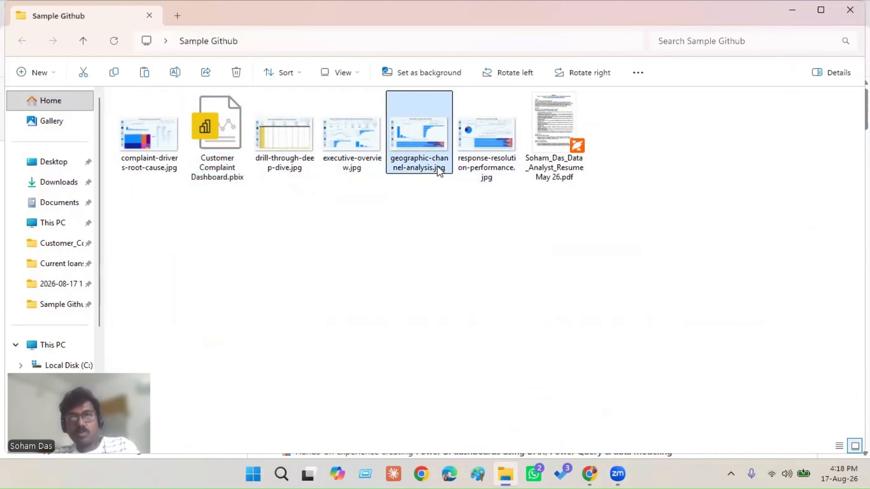
pyautogui.click(507, 190)
pyautogui.click(507, 186)
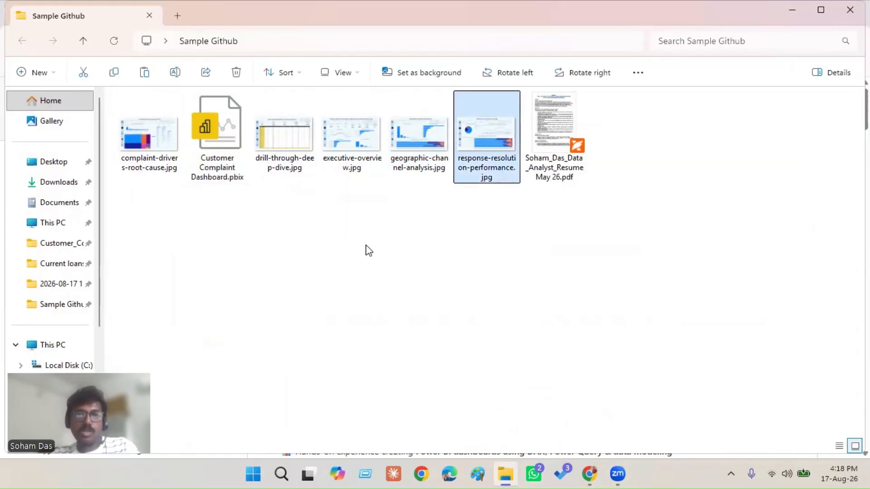
pyautogui.click(299, 174)
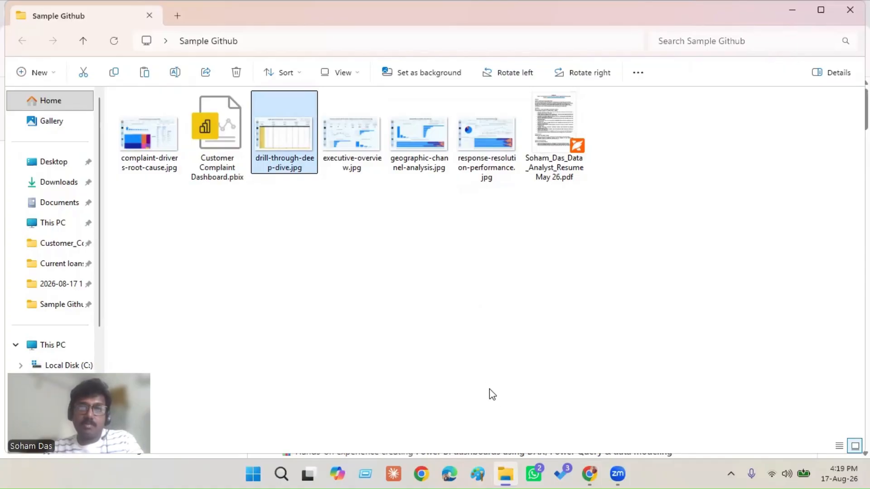
# Return to GitHub in the browser and start creating a new repository
pyautogui.moveTo(584, 475)
pyautogui.click(556, 436)
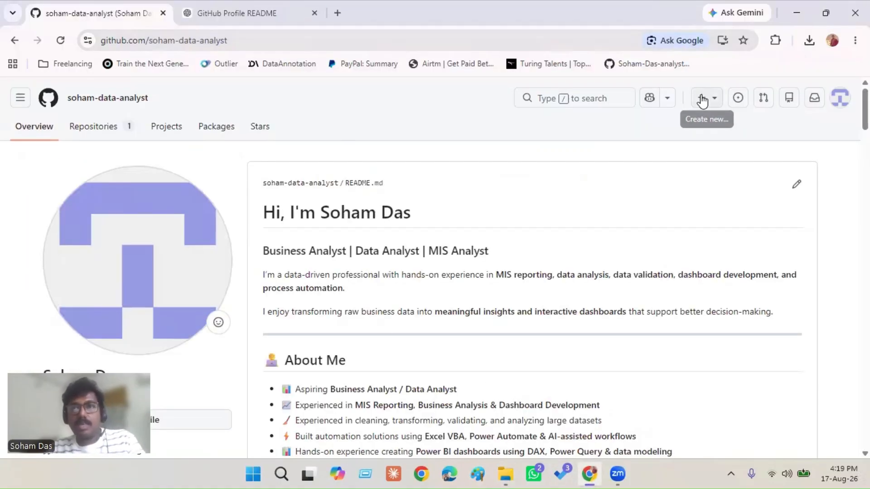
pyautogui.click(712, 111)
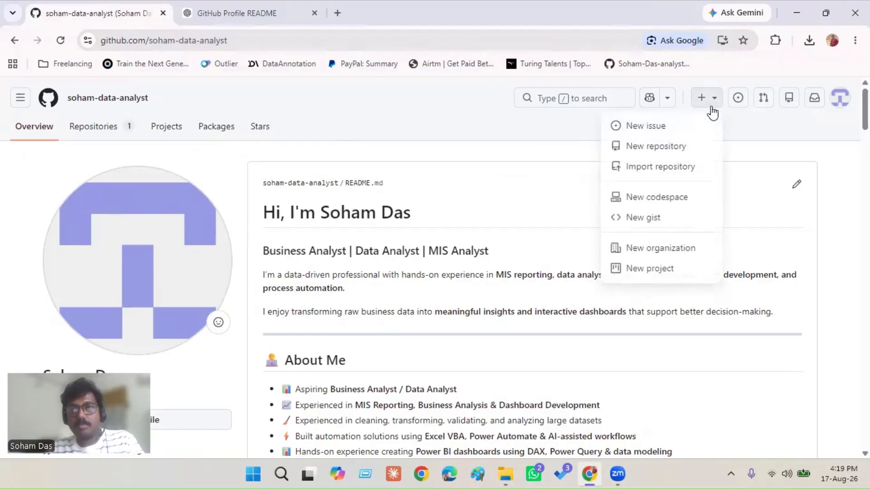
pyautogui.click(684, 149)
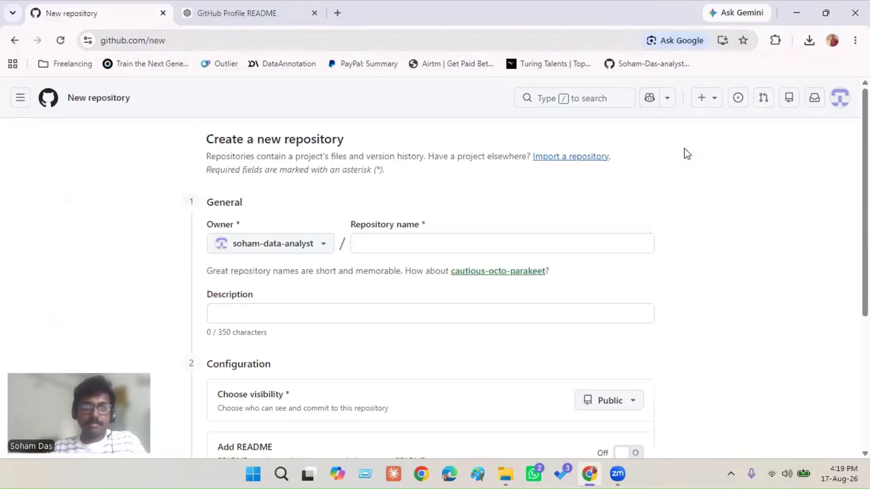
pyautogui.click(519, 250)
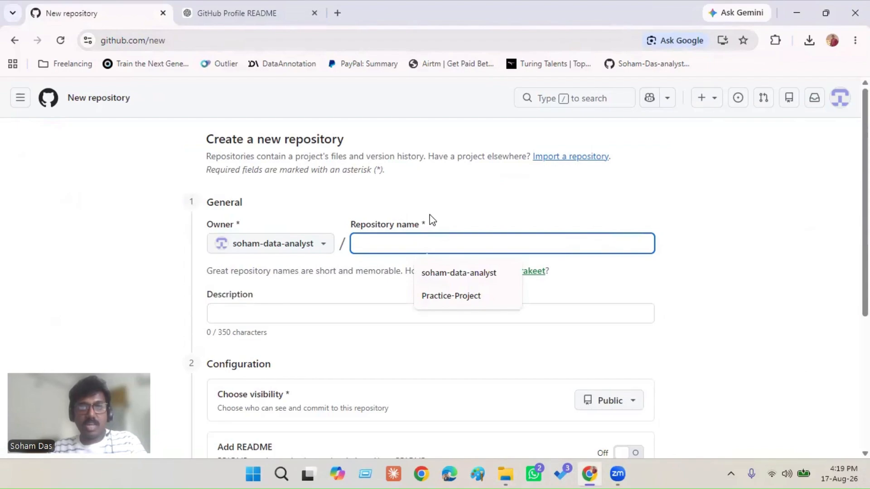
pyautogui.click(759, 212)
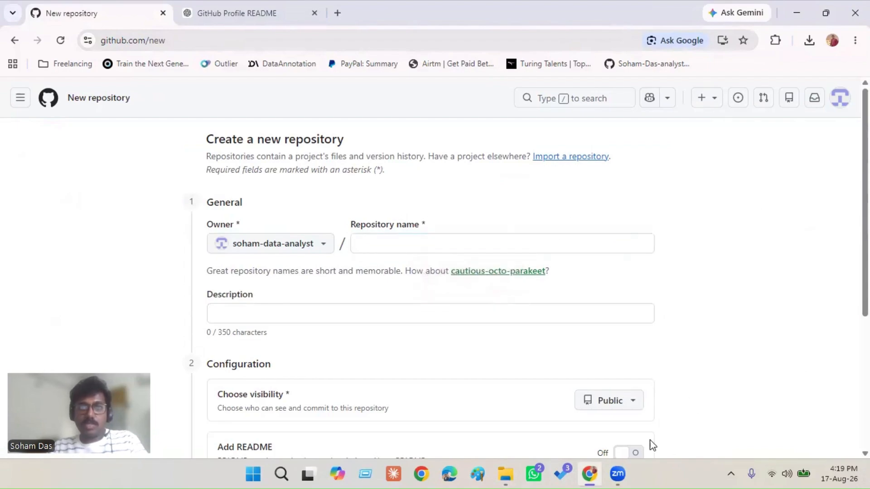
# Check the dashboard's file name in the Sample Github folder and name the new repository Customer-Complaint-Dashboard
pyautogui.click(505, 473)
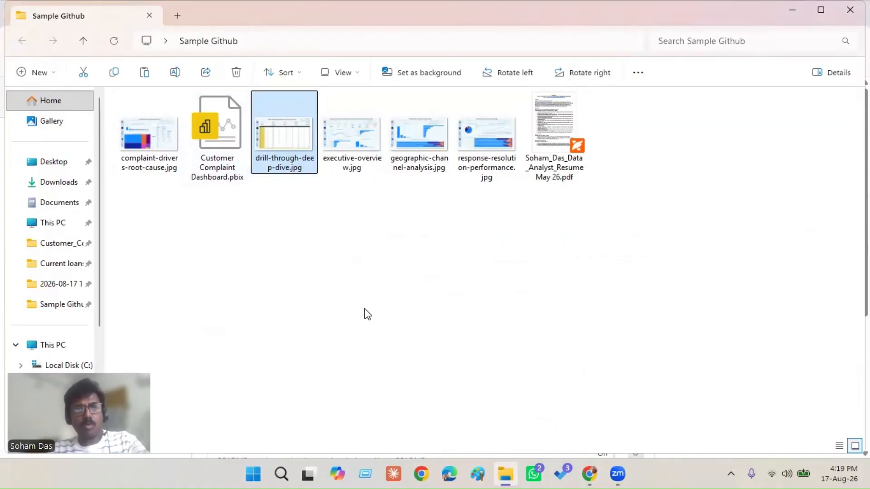
pyautogui.click(595, 474)
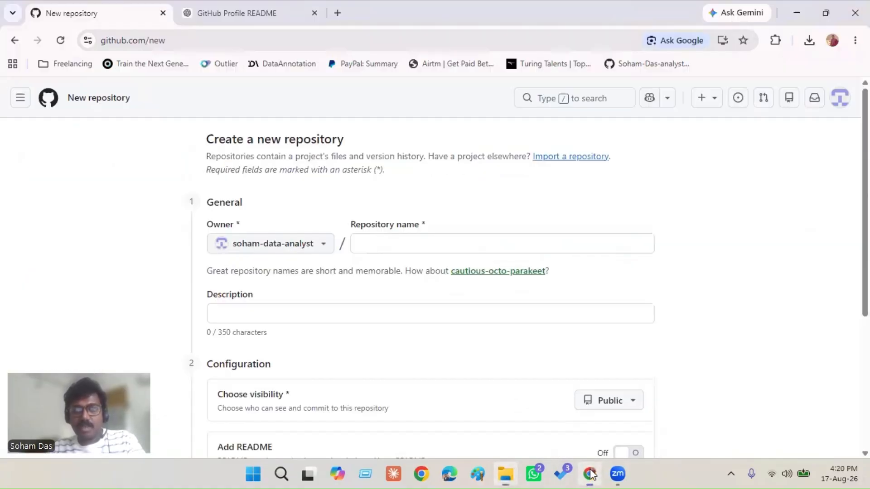
pyautogui.click(372, 245)
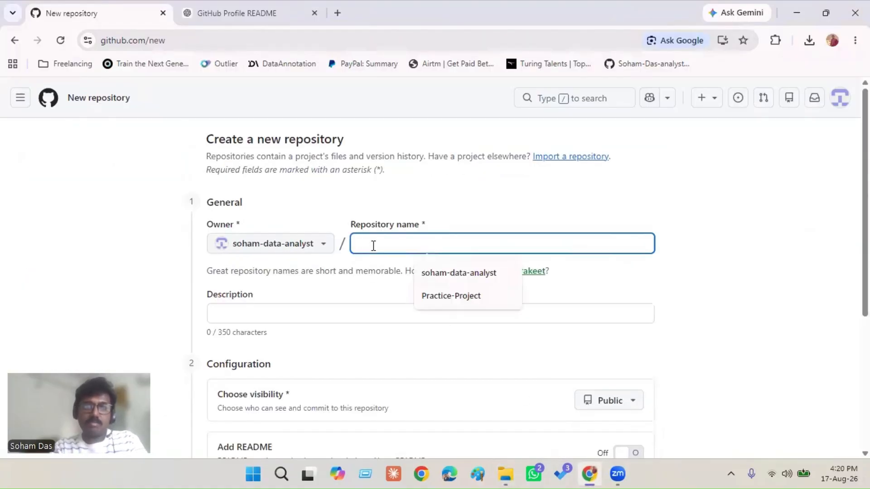
pyautogui.write('q')
pyautogui.press('BackSpace')
pyautogui.write('-com')
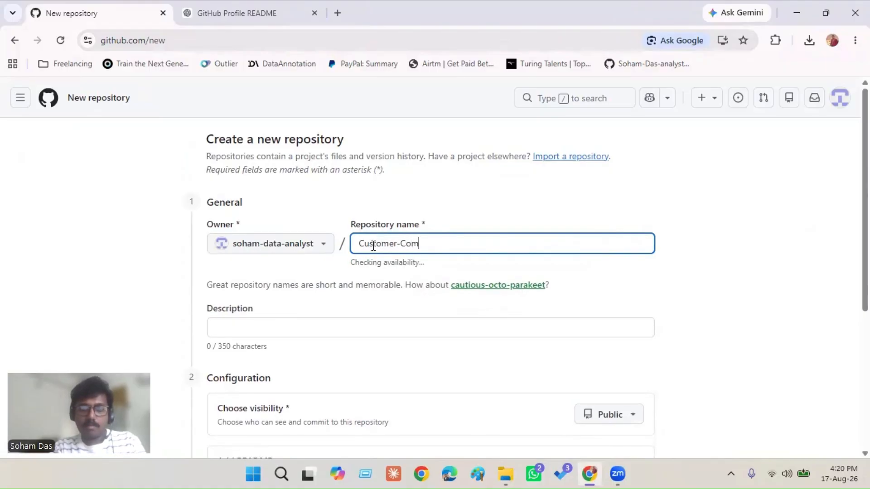
pyautogui.write('plaint-Dashboard')
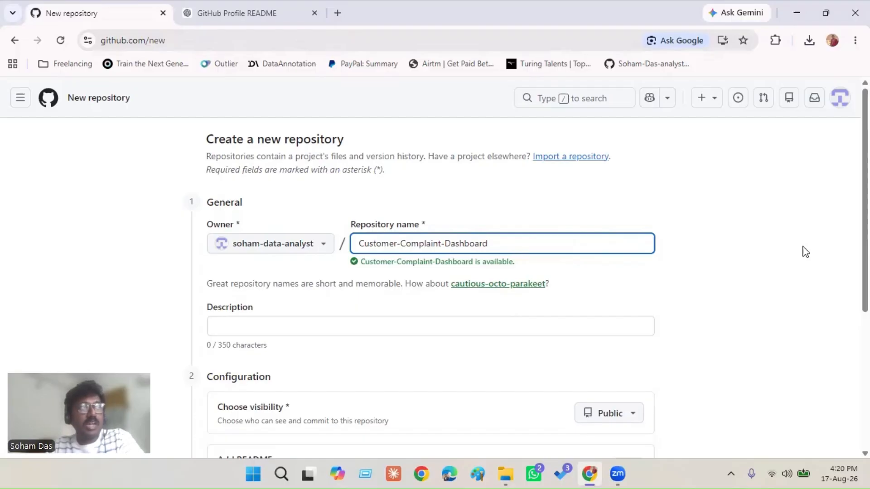
# Set the description to "power Bi project", include a README, and create the public repository
pyautogui.click(567, 327)
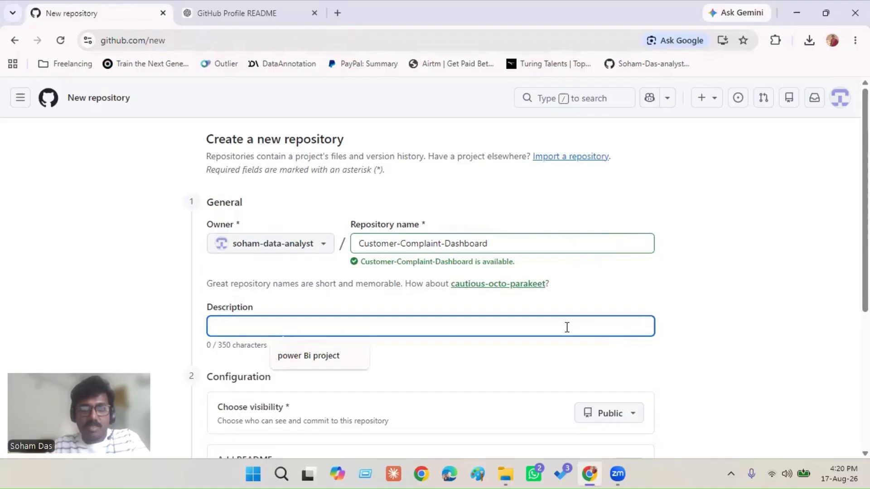
pyautogui.click(348, 364)
pyautogui.scroll(-3, 433, 357)
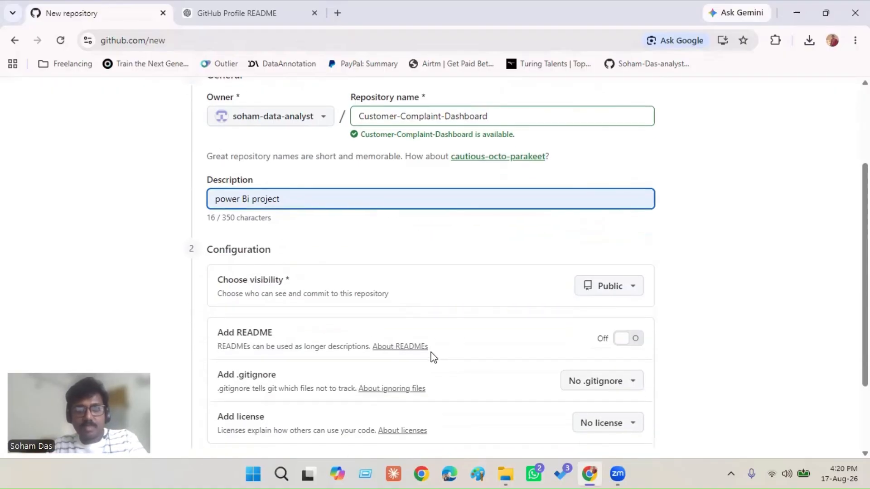
pyautogui.click(635, 348)
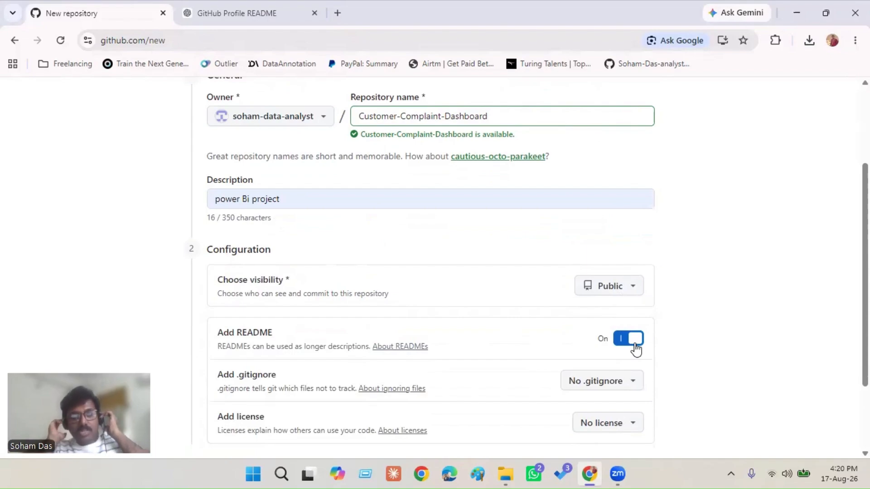
pyautogui.scroll(-2, 341, 372)
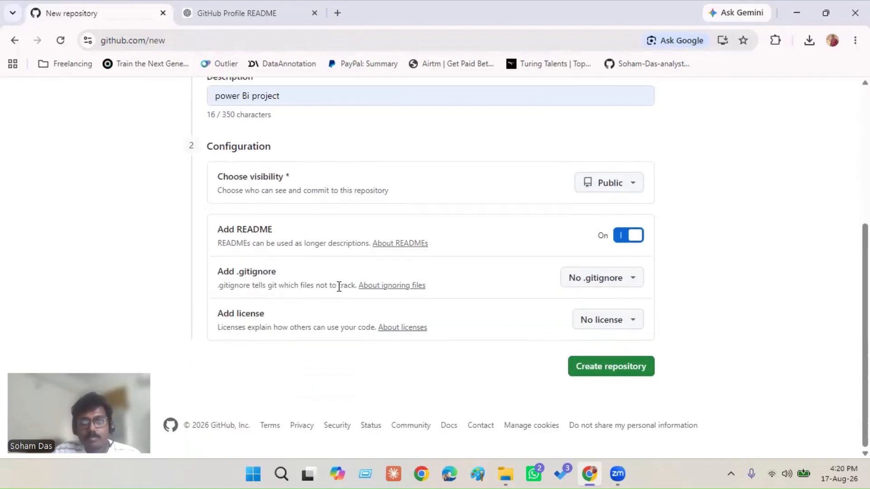
pyautogui.click(575, 368)
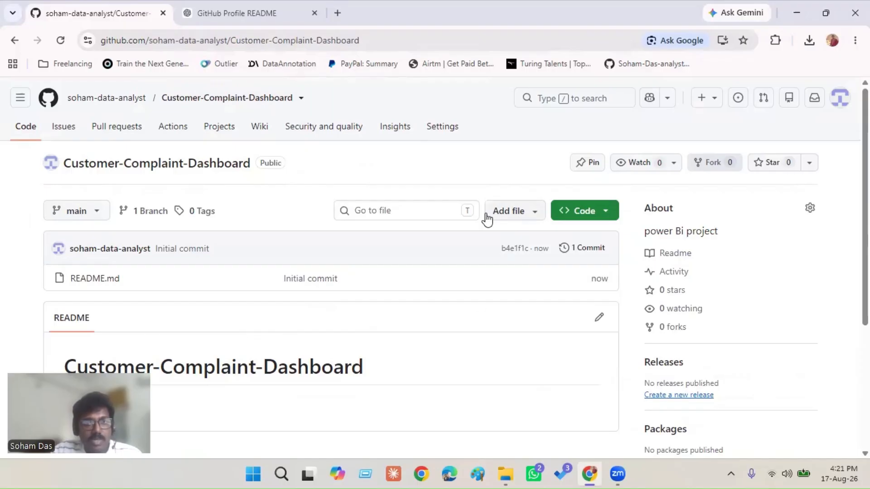
# Upload Customer Complaint Dashboard.pbix from the Sample Github folder to the new repository
pyautogui.click(524, 215)
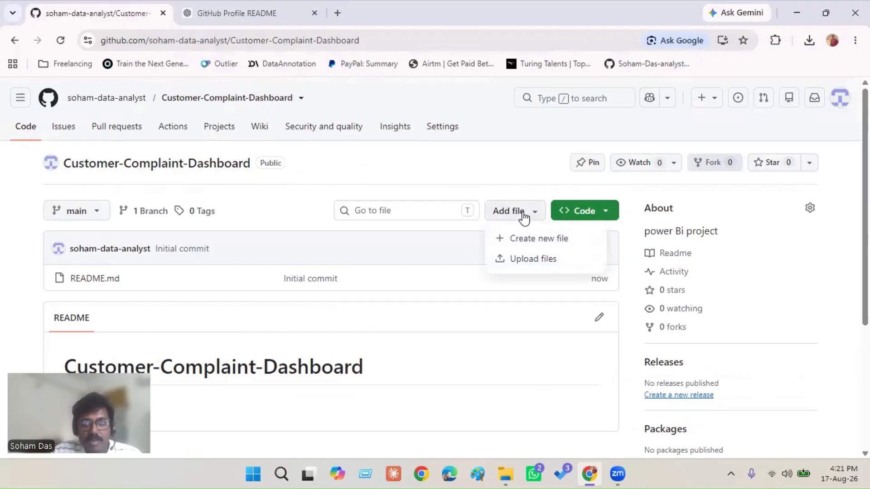
pyautogui.click(519, 258)
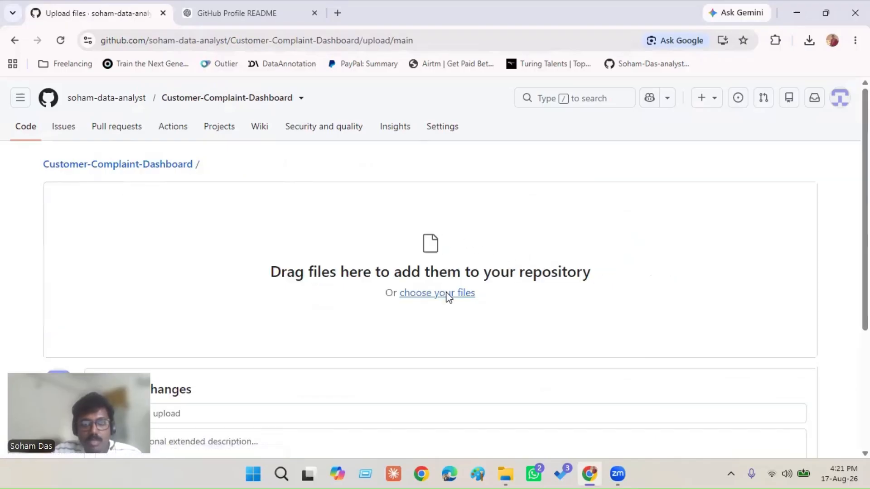
pyautogui.click(446, 295)
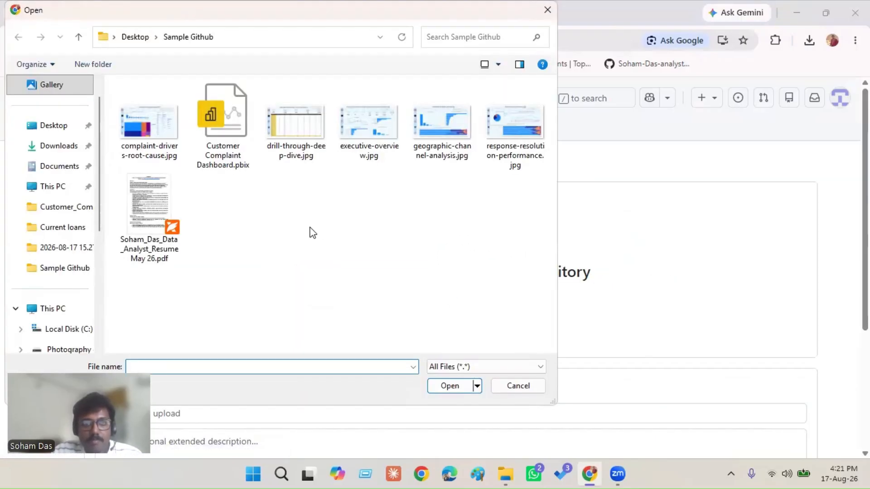
pyautogui.click(223, 166)
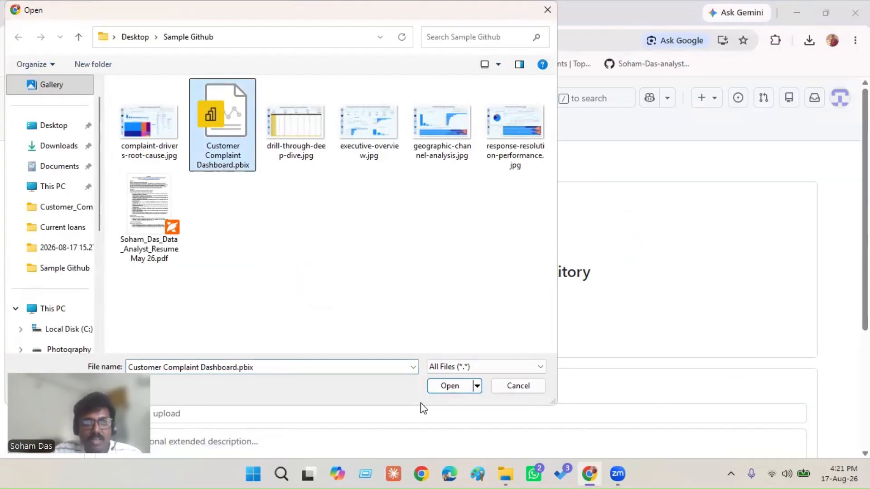
pyautogui.click(451, 388)
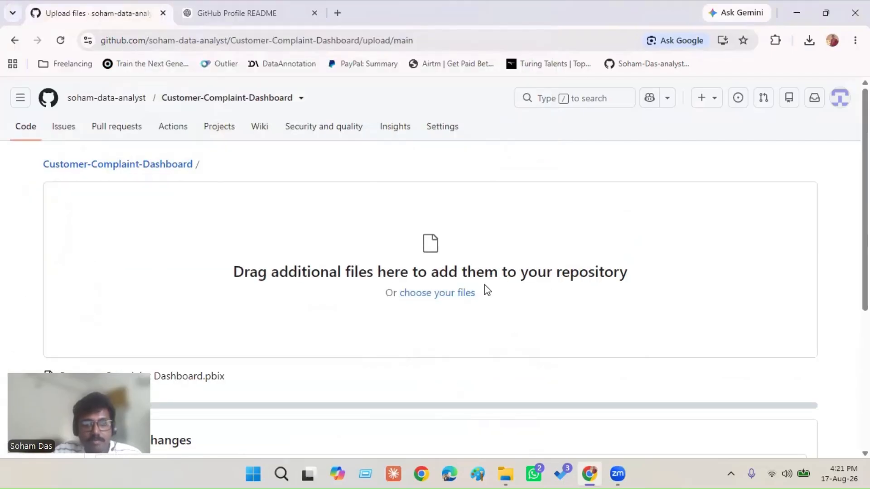
# Commit the uploaded Power BI file directly to the main branch with the default message
pyautogui.scroll(-3, 486, 289)
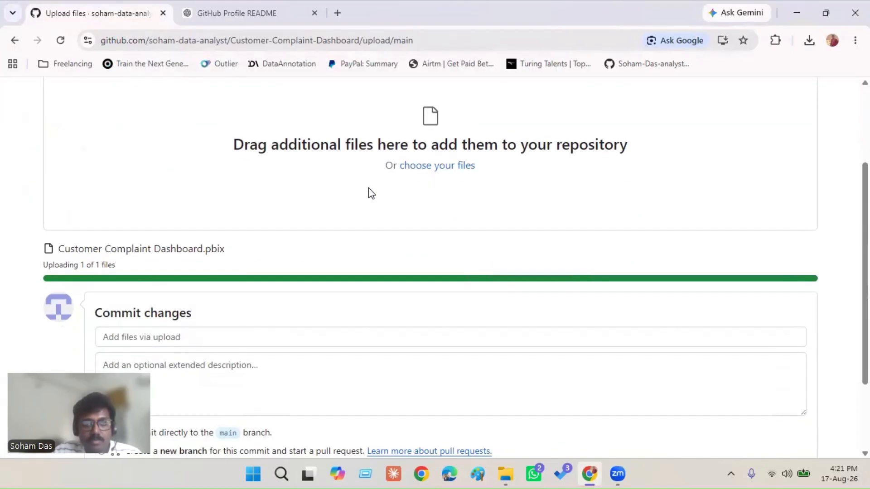
pyautogui.scroll(-2, 368, 188)
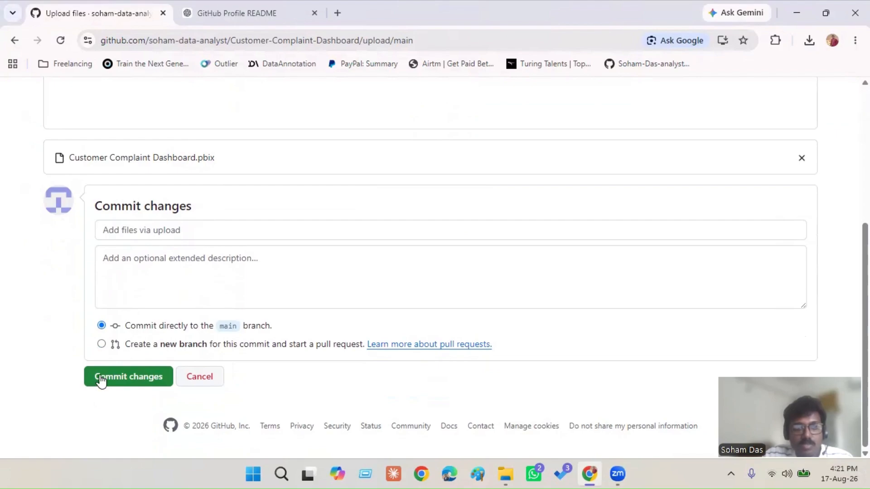
pyautogui.click(100, 389)
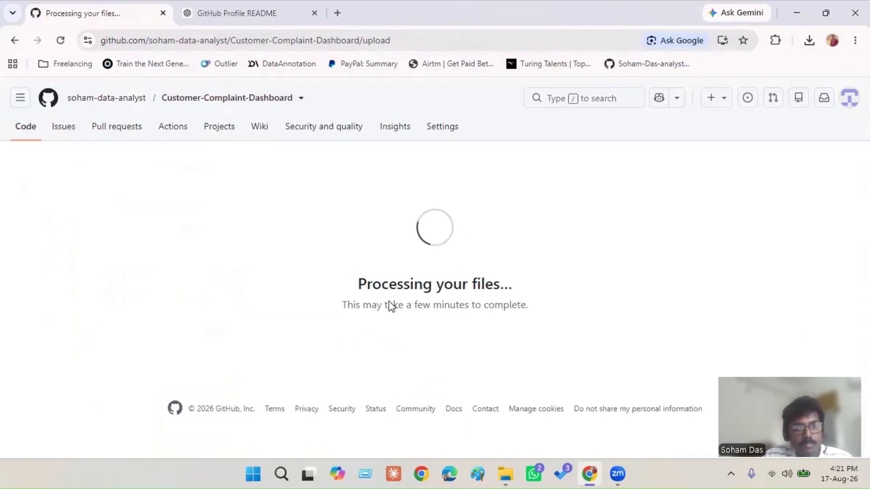
pyautogui.scroll(3, 333, 256)
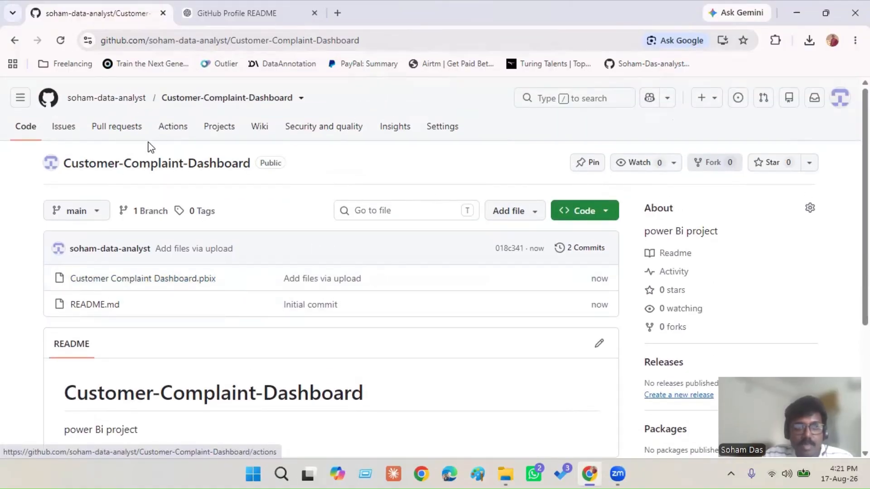
# Review the repository's files and README, and check the dashboard page screenshots available in the Sample Github folder
pyautogui.scroll(-3, 180, 206)
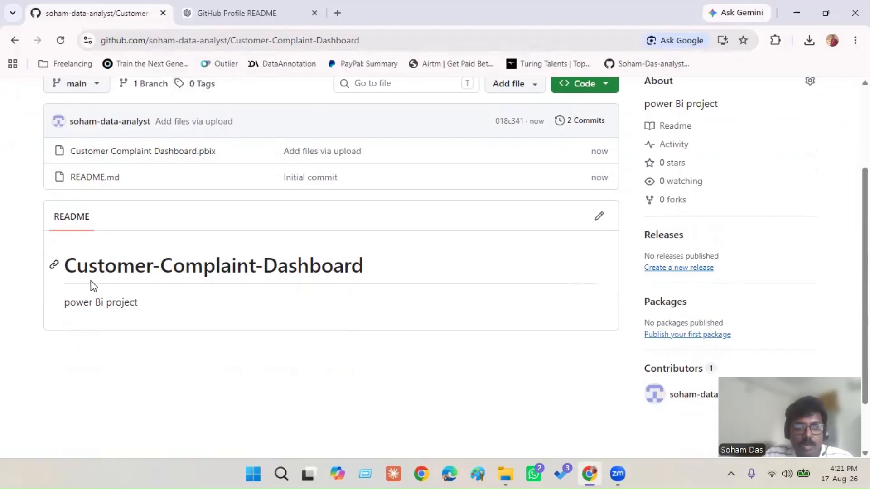
pyautogui.scroll(1, 128, 244)
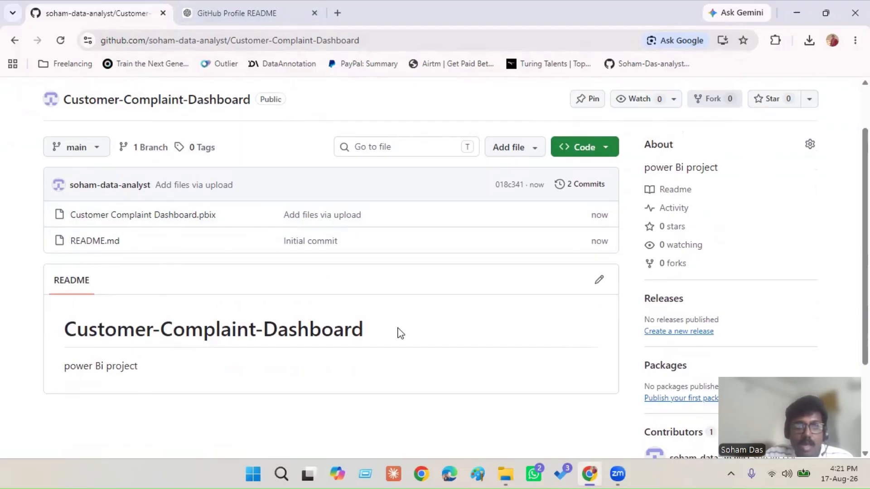
pyautogui.click(508, 471)
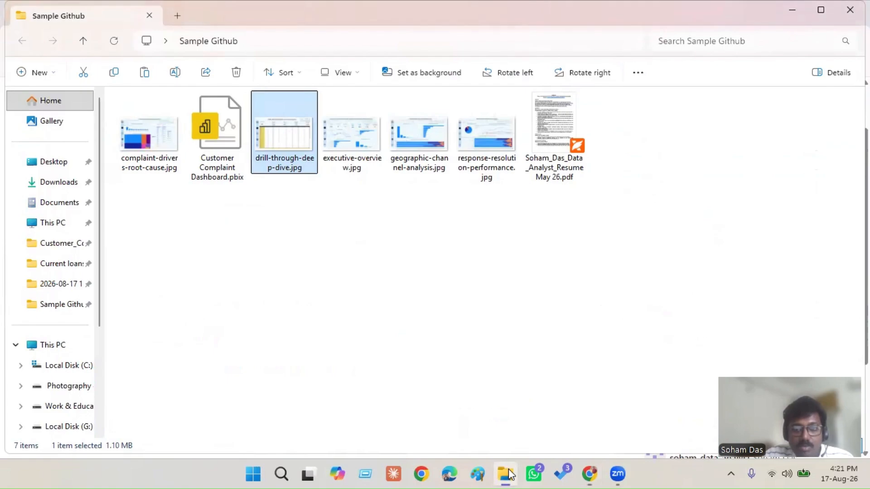
pyautogui.click(449, 333)
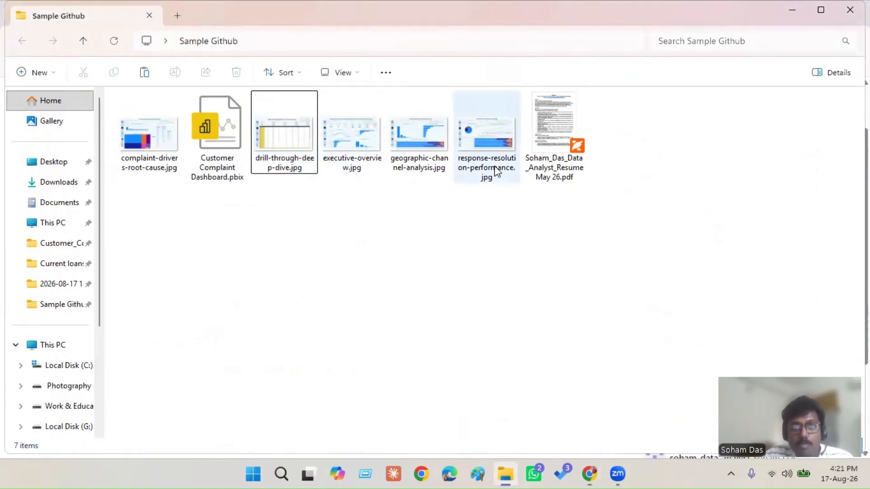
pyautogui.click(362, 170)
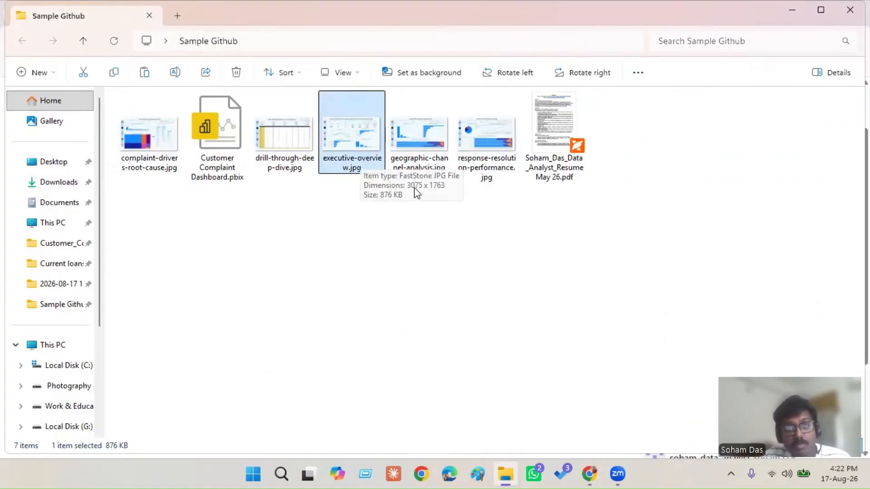
pyautogui.click(431, 172)
pyautogui.click(508, 237)
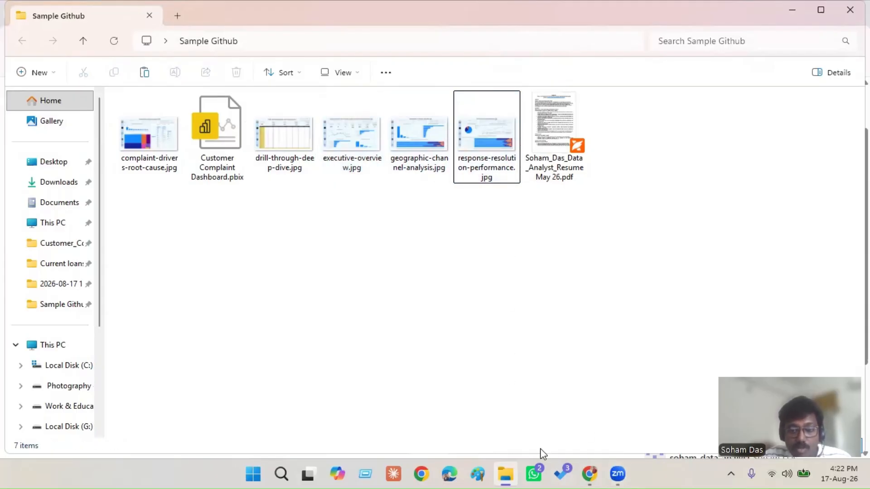
pyautogui.click(589, 473)
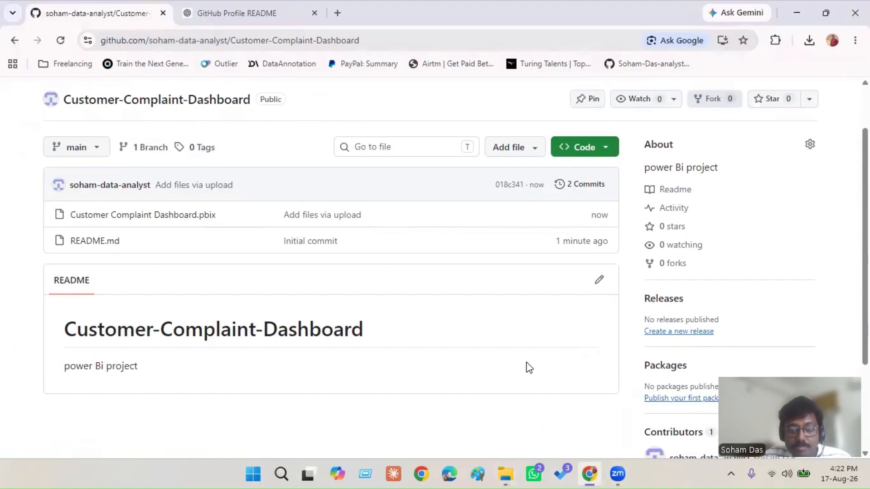
# Switch to ChatGPT and start a new chat with a prompt about uploading a Power BI project to a GitHub profile, promising screenshots of the pages
pyautogui.click(260, 18)
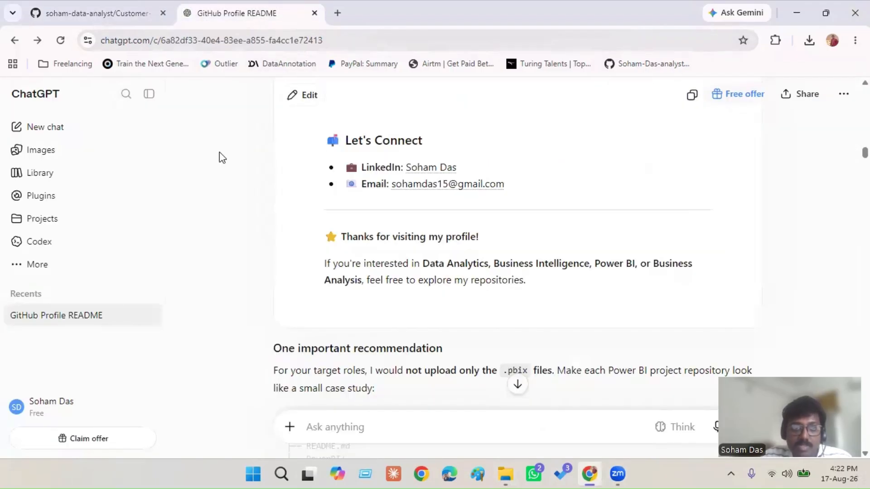
pyautogui.click(70, 134)
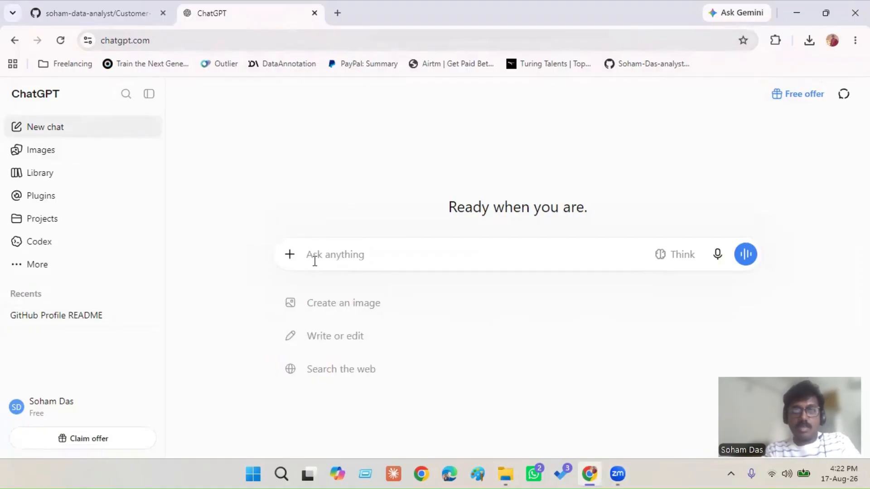
pyautogui.write('i have a github pr')
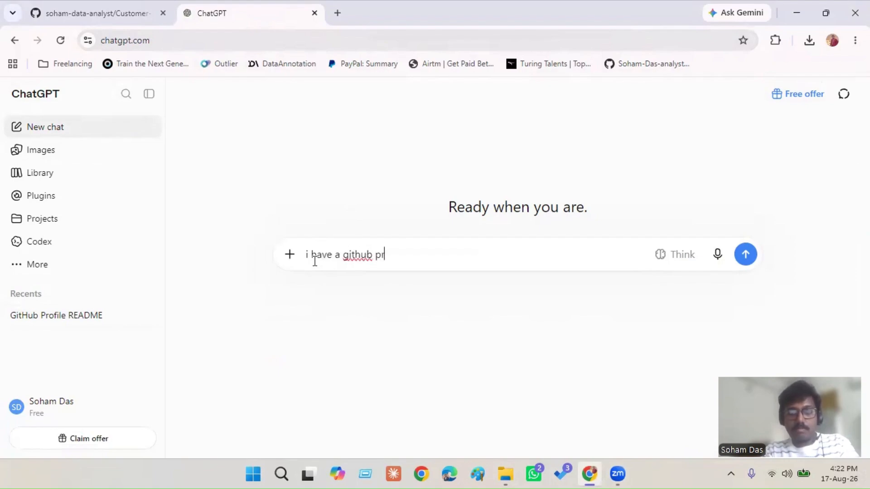
pyautogui.write('ofile. I want to ')
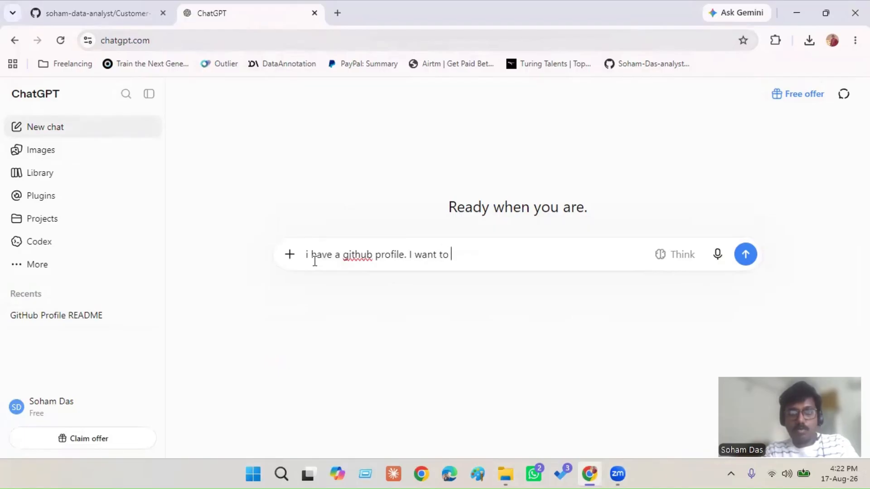
pyautogui.write('upload my power b')
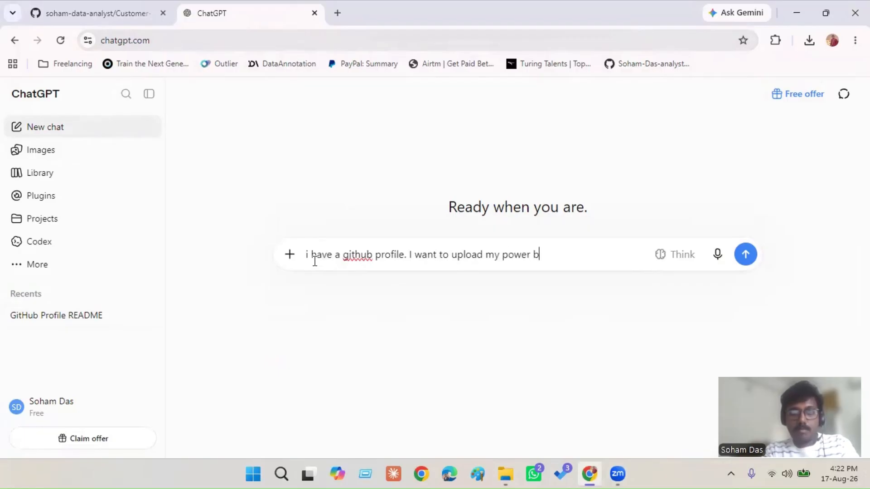
pyautogui.write('i project. I will ')
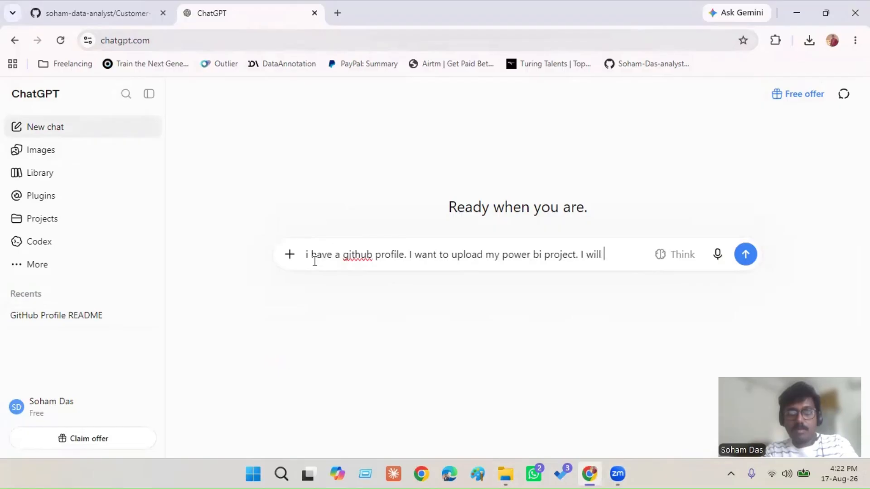
pyautogui.write('give ')
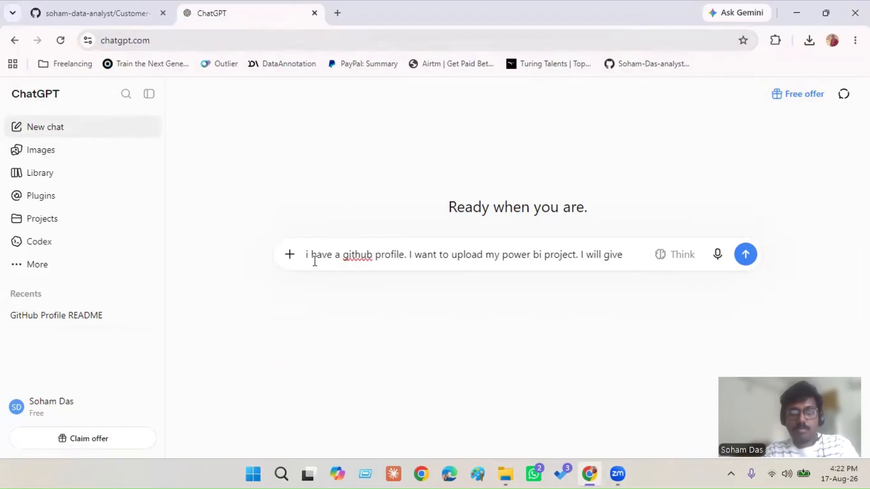
pyautogui.write('you screen ')
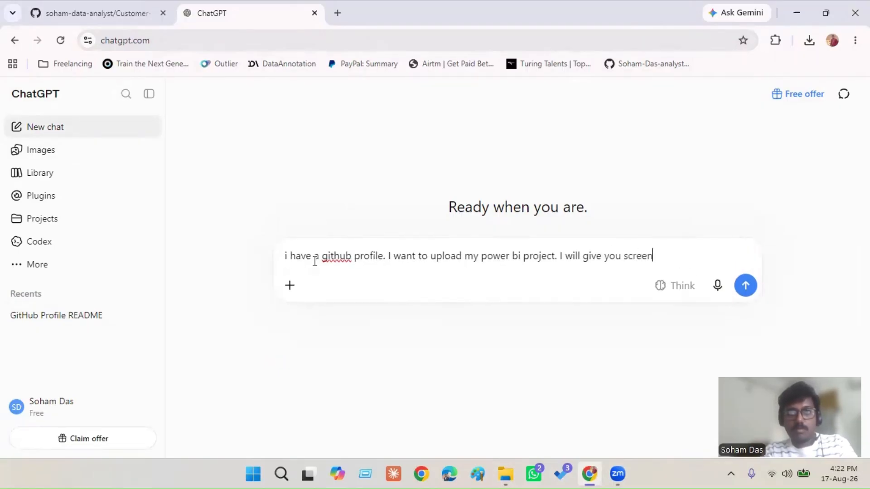
pyautogui.write('shots of the pages ')
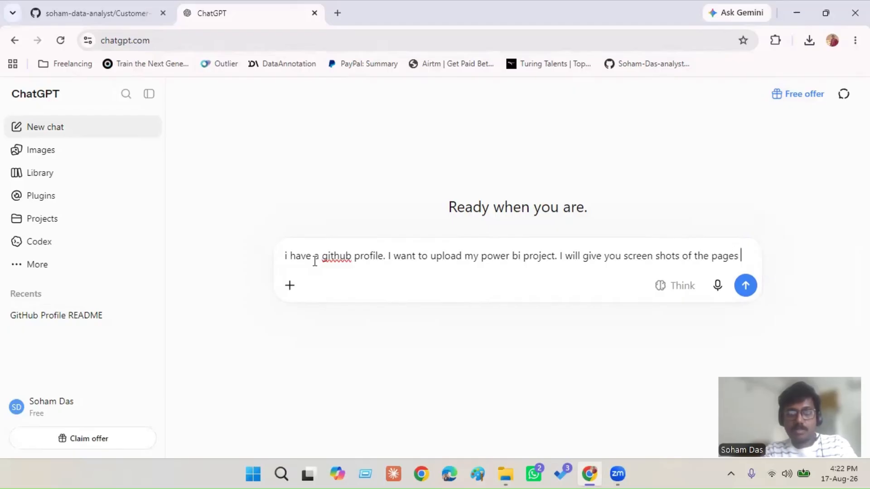
# Extend the prompt to request a readme file in proper markdown, given in a writing block for copying and pasting
pyautogui.write('. i want you to')
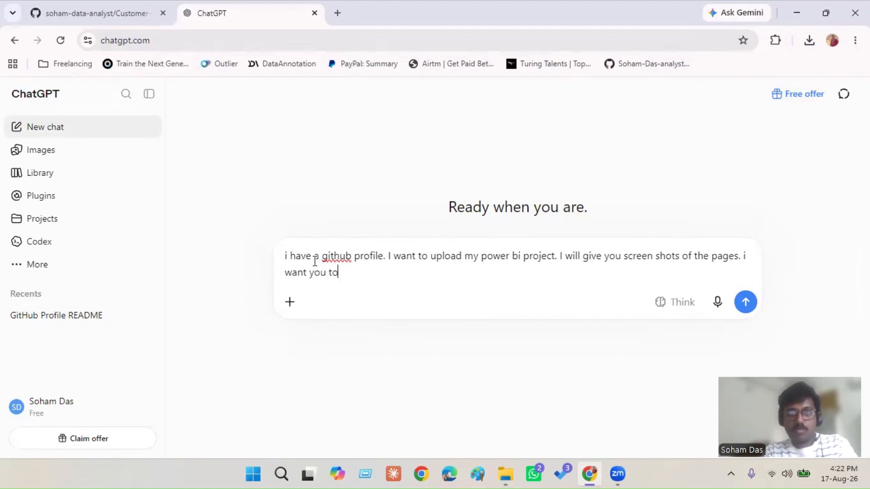
pyautogui.write(' Rwite')
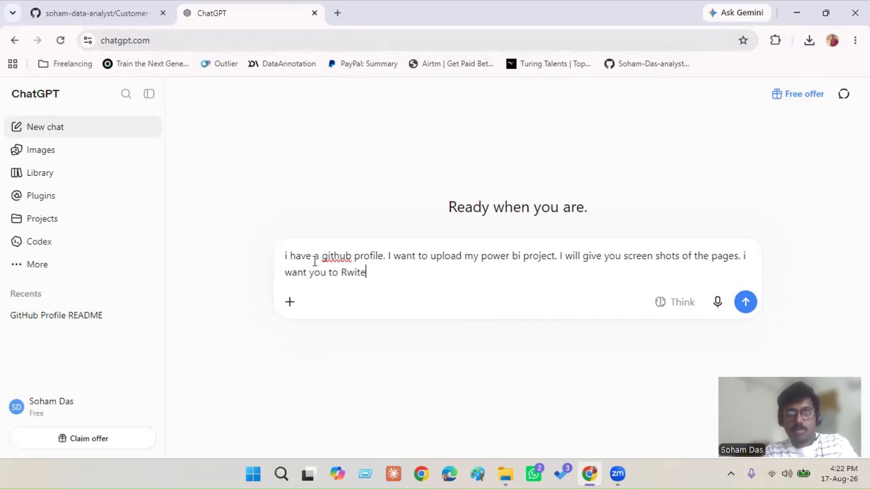
pyautogui.press('BackSpace')
pyautogui.press('BackSpace')
pyautogui.press('BackSpace')
pyautogui.press('BackSpace')
pyautogui.press('BackSpace')
pyautogui.write('write ')
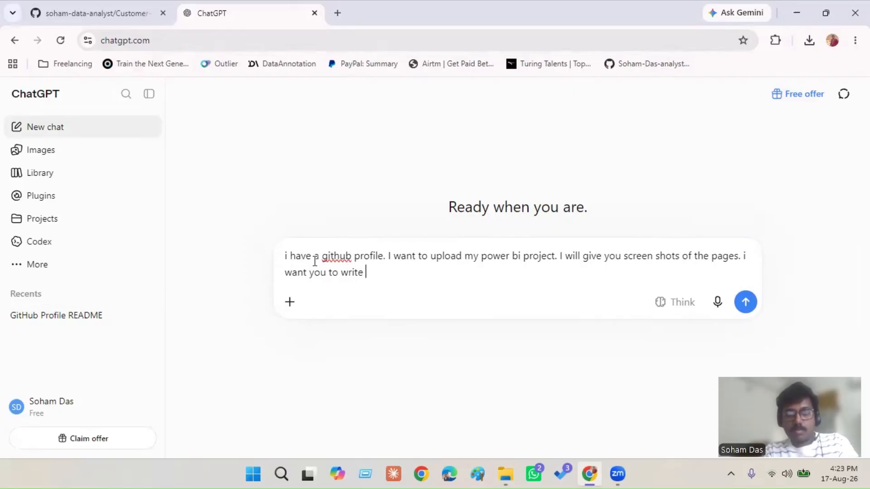
pyautogui.write('readme file for ')
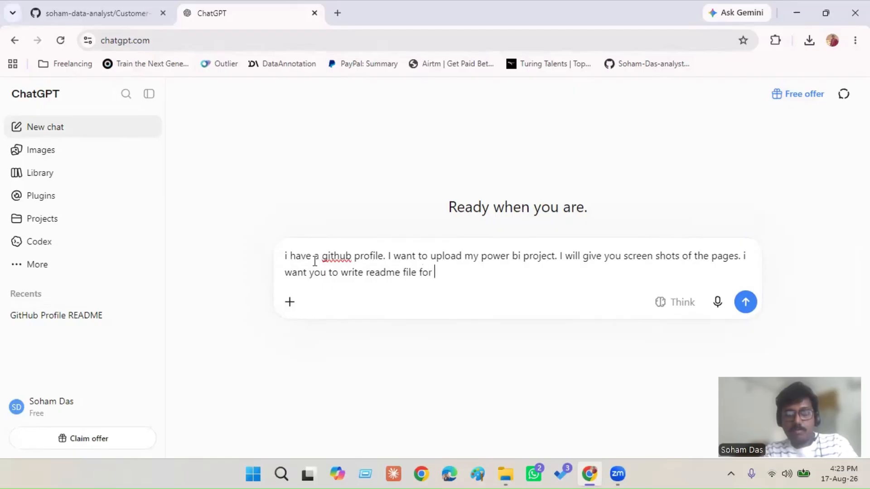
pyautogui.write('it. write it ')
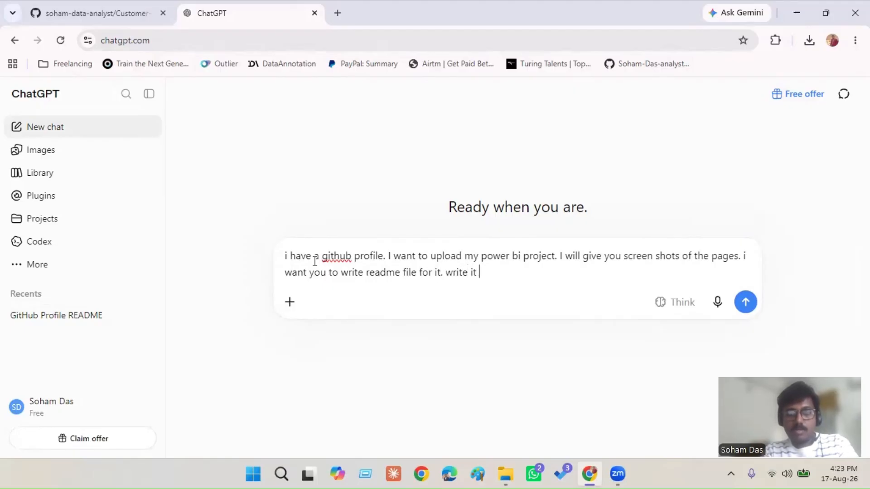
pyautogui.write('in proper mark')
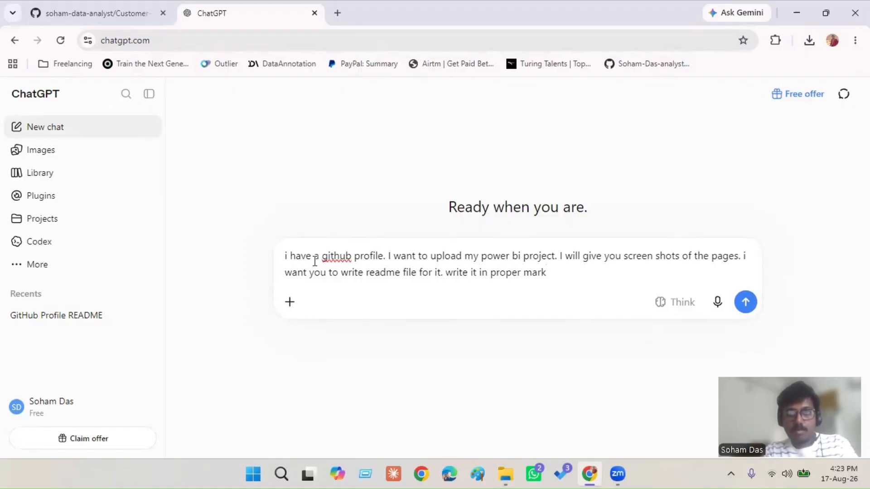
pyautogui.write('down version and give i')
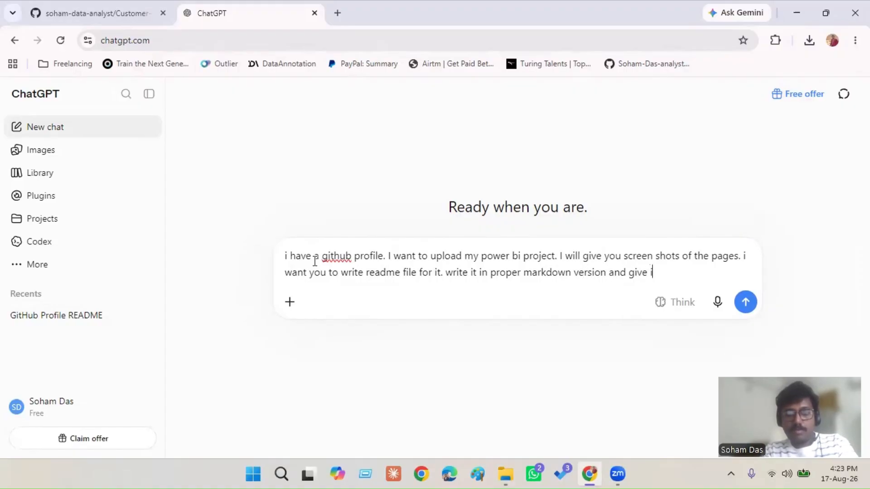
pyautogui.write('t in a writi')
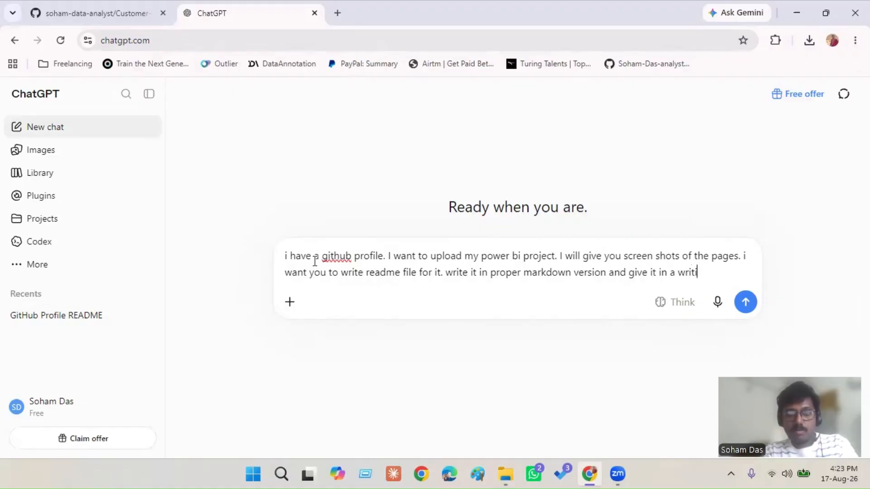
pyautogui.write('ng block so that i ')
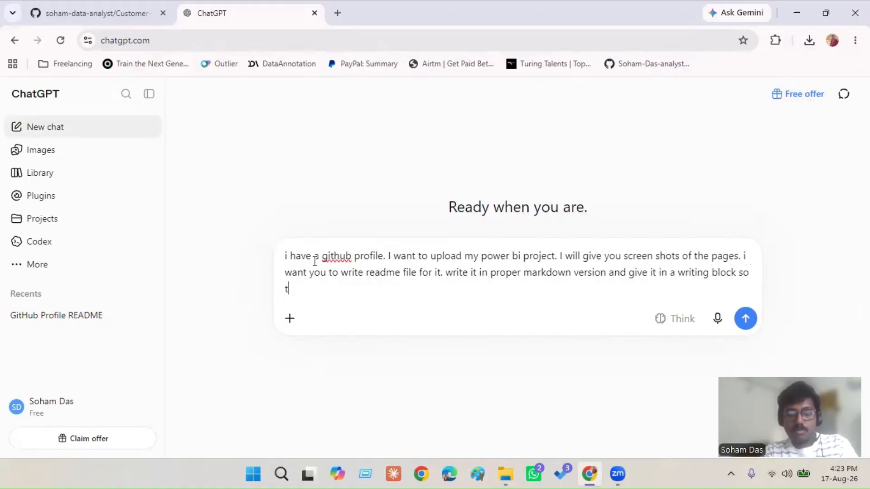
pyautogui.write('can copy and paste to edit the readme file')
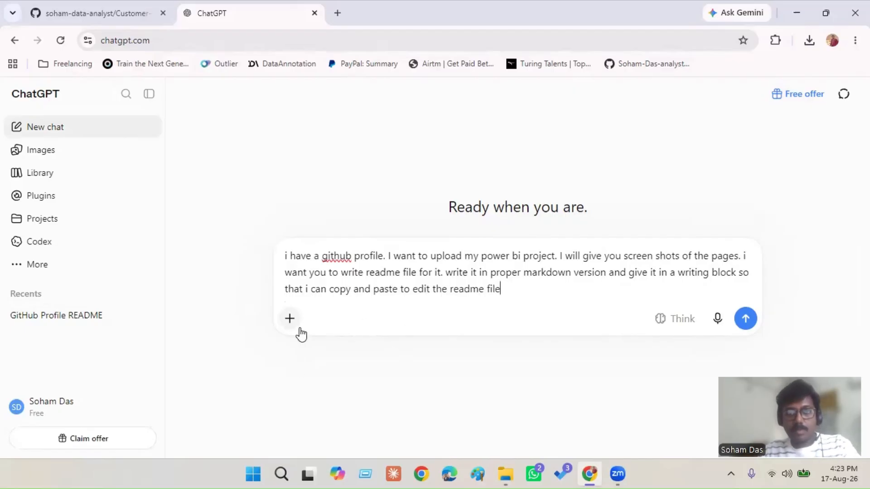
# Attach the five dashboard page JPG screenshots from the Sample Github folder to the prompt and submit it
pyautogui.click(289, 321)
pyautogui.click(307, 360)
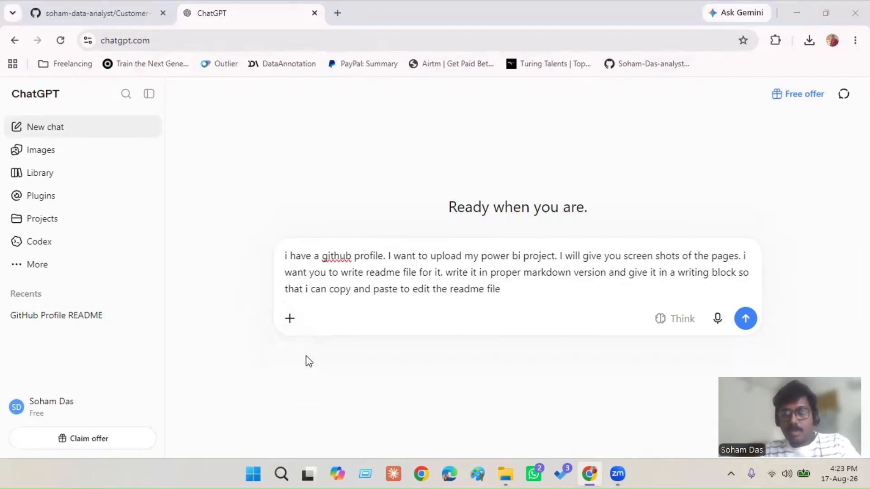
pyautogui.click(360, 159)
pyautogui.keyDown('ctrl'); pyautogui.click(431, 164); pyautogui.keyUp('ctrl')
pyautogui.keyDown('ctrl'); pyautogui.click(534, 161); pyautogui.keyUp('ctrl')
pyautogui.keyDown('ctrl'); pyautogui.click(300, 160); pyautogui.keyUp('ctrl')
pyautogui.keyDown('ctrl'); pyautogui.click(156, 161); pyautogui.keyUp('ctrl')
pyautogui.click(449, 385)
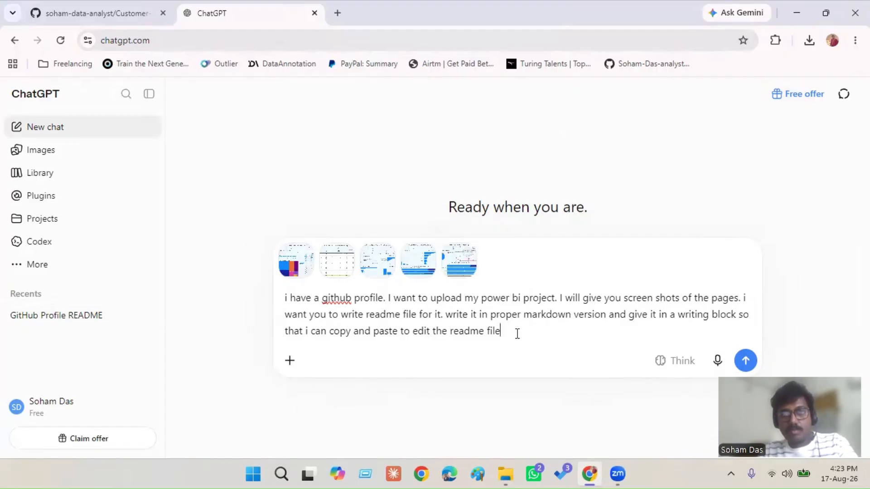
pyautogui.hotkey('shift', 'Return')
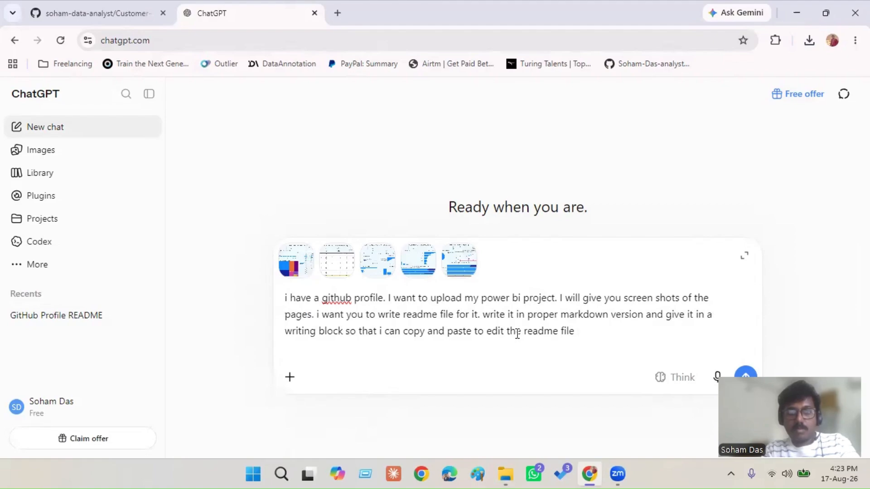
pyautogui.press('BackSpace')
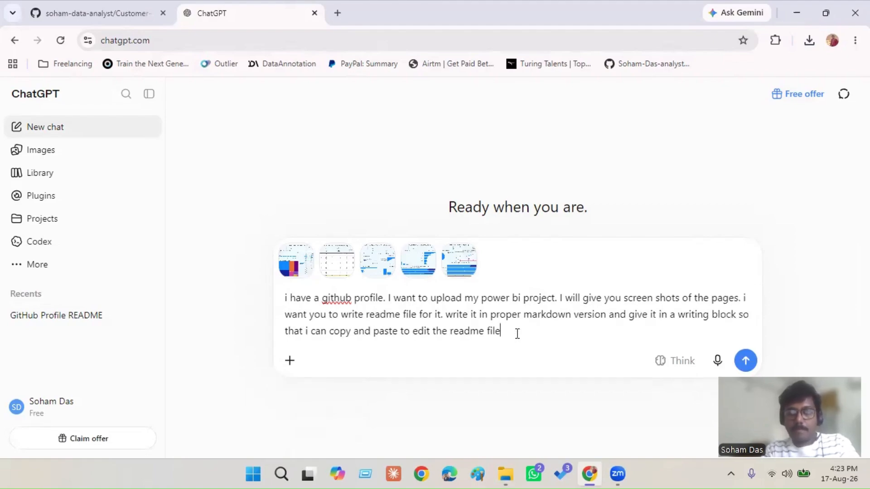
pyautogui.click(746, 361)
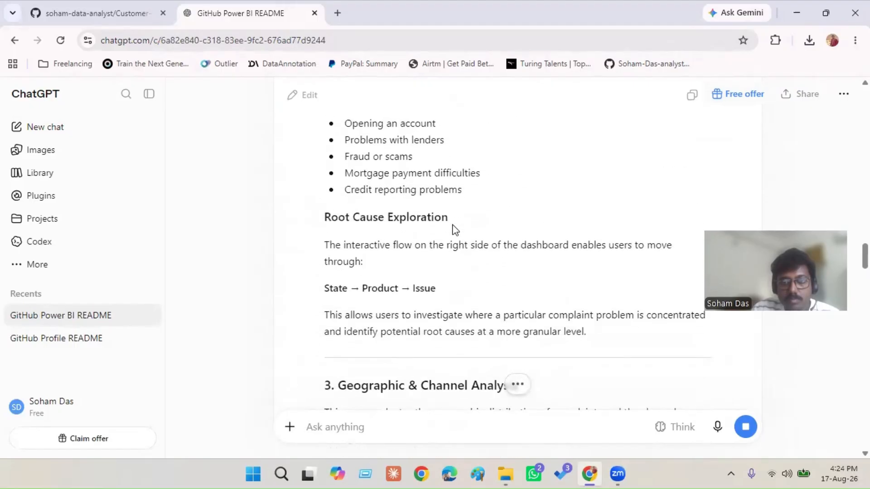
# Return to the start of the generated Customer Complaint Service Quality Analytics README and copy its full content
pyautogui.scroll(8, 454, 230)
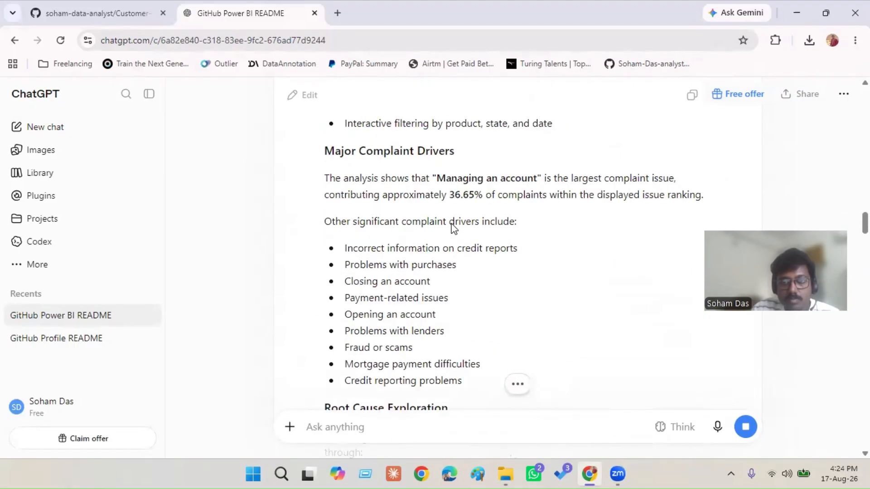
pyautogui.scroll(15, 618, 238)
pyautogui.scroll(15, 619, 239)
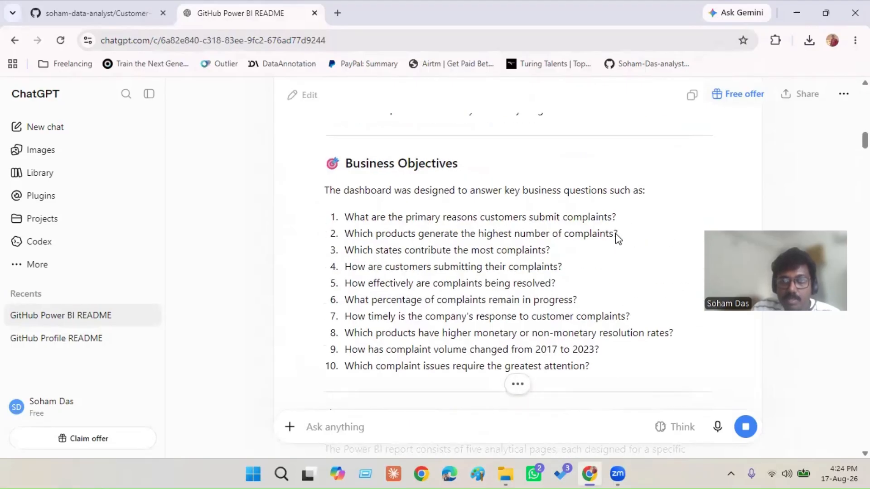
pyautogui.scroll(5, 618, 239)
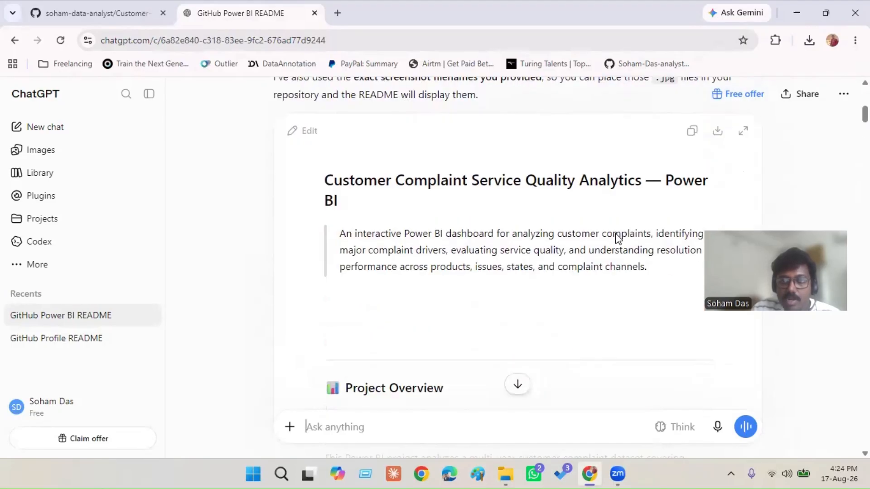
pyautogui.click(692, 108)
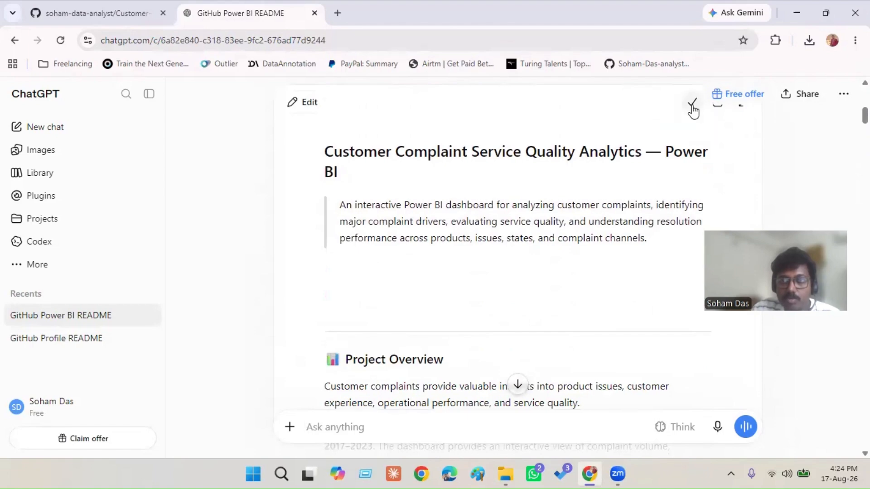
# Replace the entire content of README.md in the Customer-Complaint-Dashboard repository on GitHub with the README copied from ChatGPT
pyautogui.click(32, 13)
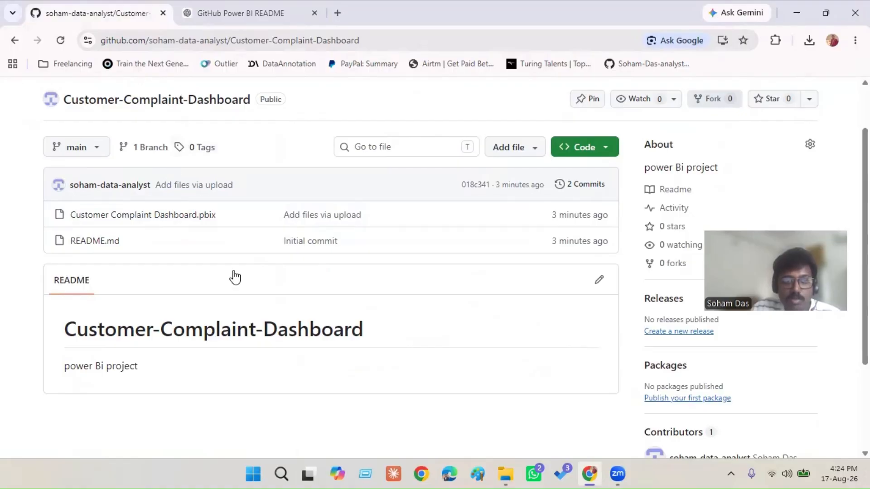
pyautogui.click(103, 244)
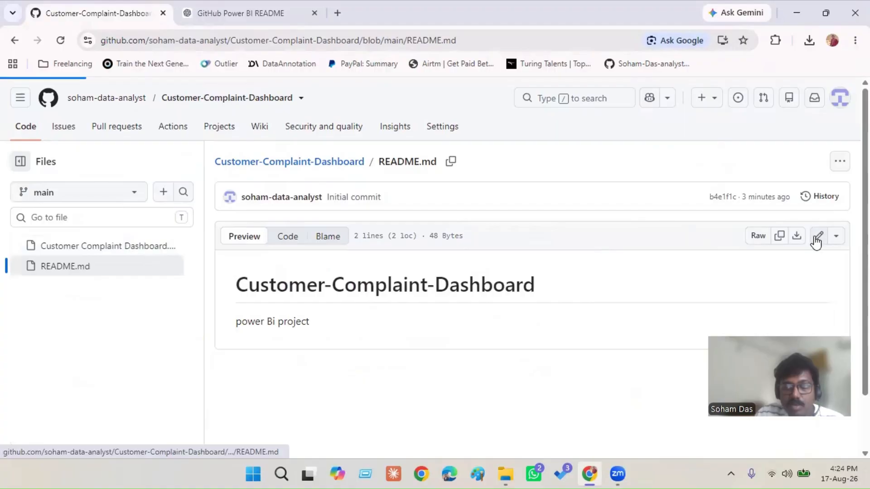
pyautogui.click(816, 235)
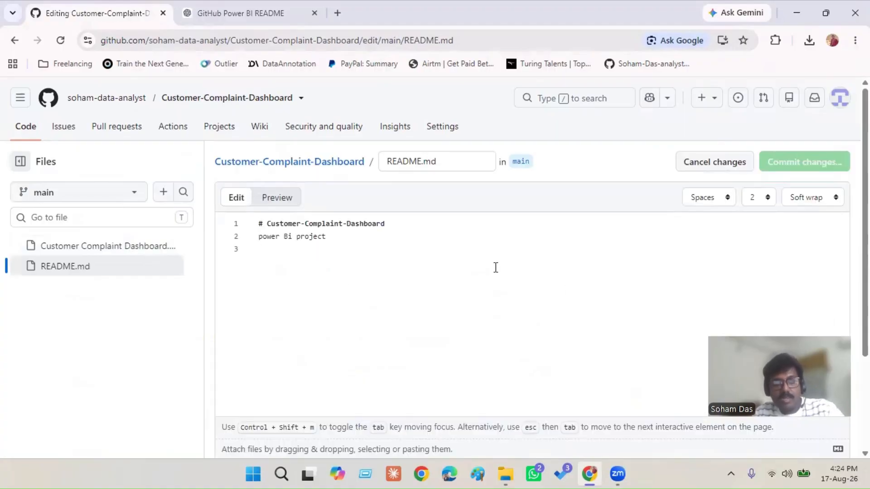
pyautogui.hotkey('ctrl', 'a')
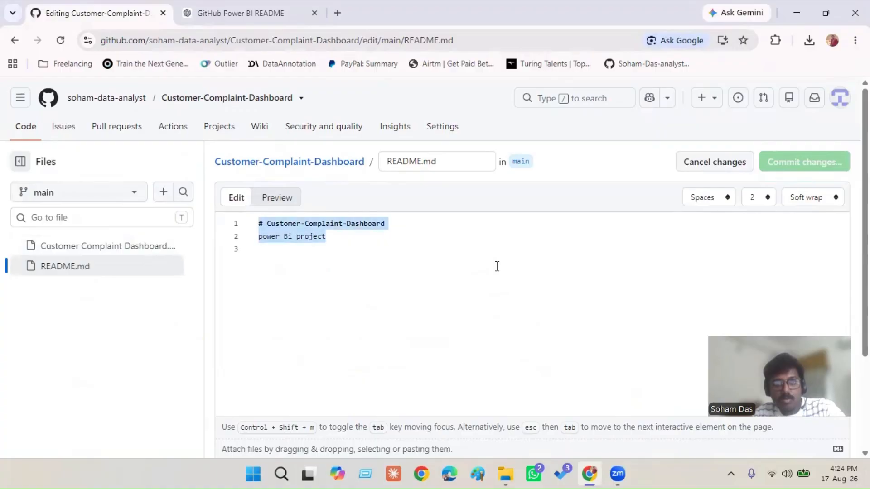
pyautogui.press('BackSpace')
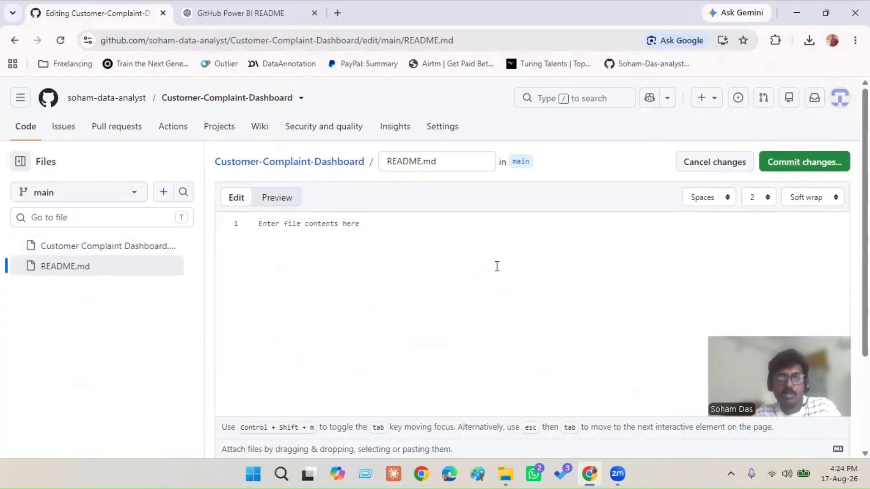
pyautogui.hotkey('ctrl', 'v')
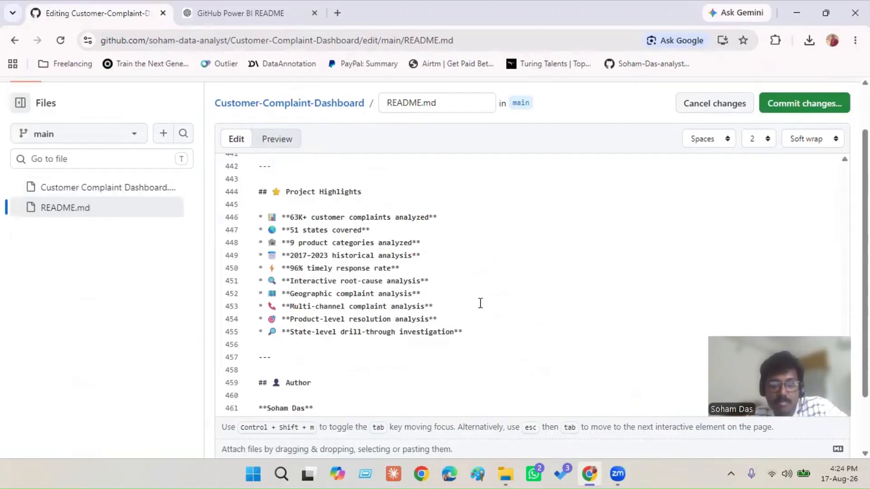
# Look through the pasted README markdown back to its beginning and examine the rendered preview of the title, badges and Project Overview
pyautogui.scroll(-2, 480, 303)
pyautogui.scroll(20, 336, 156)
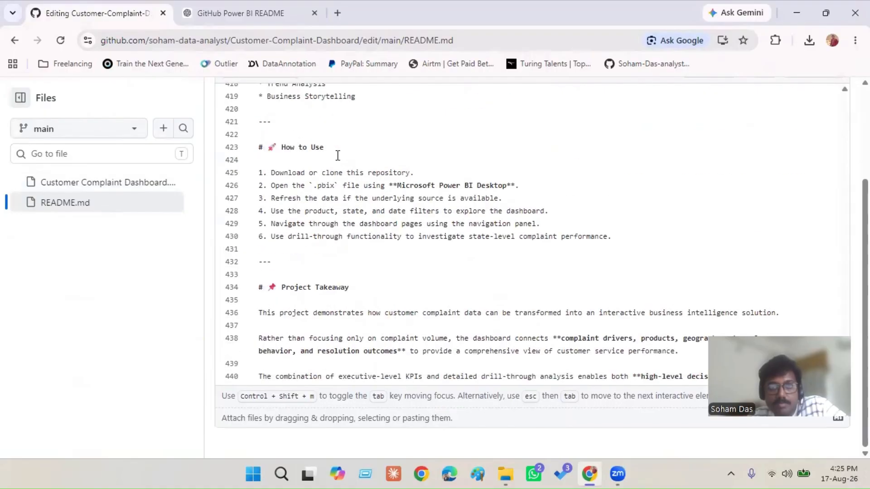
pyautogui.scroll(20, 344, 189)
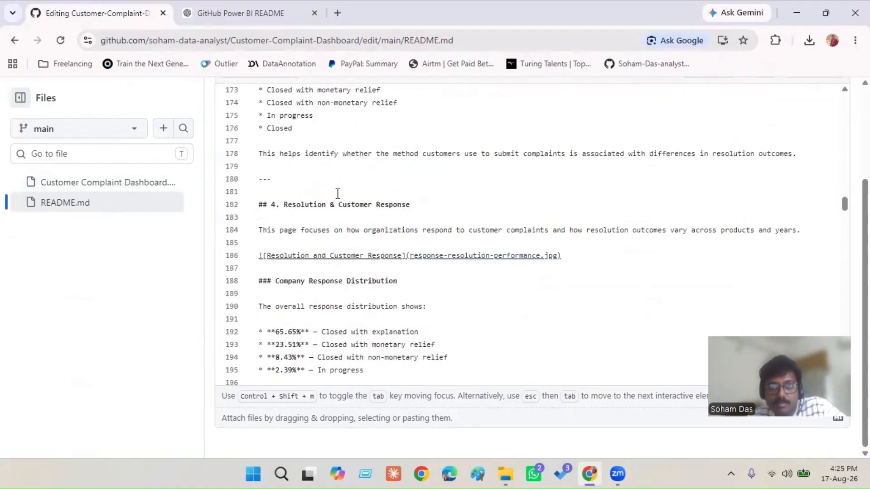
pyautogui.scroll(20, 323, 193)
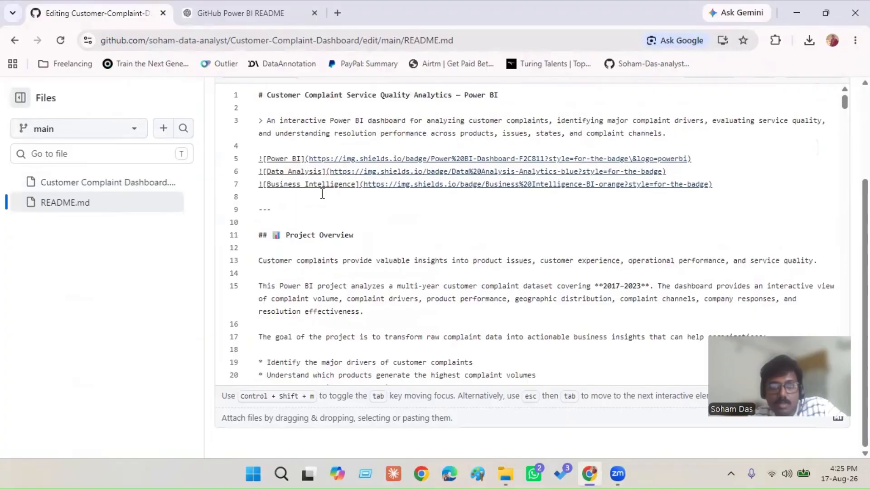
pyautogui.scroll(3, 307, 254)
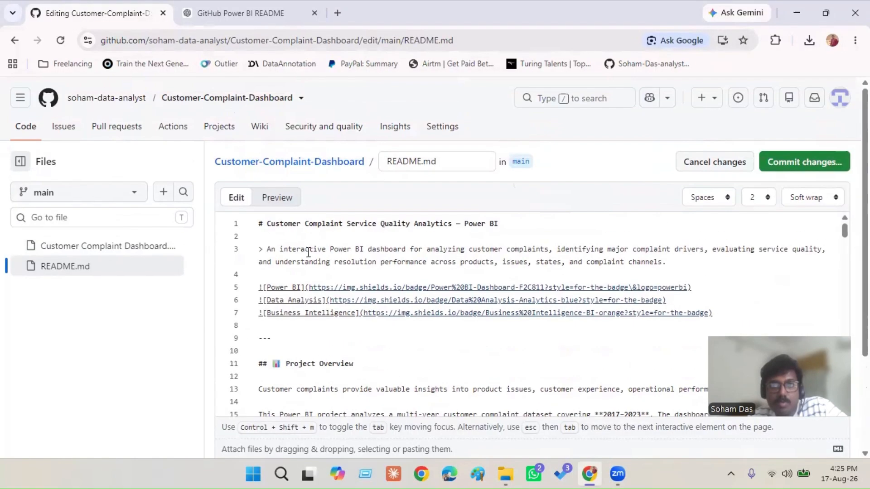
pyautogui.click(285, 204)
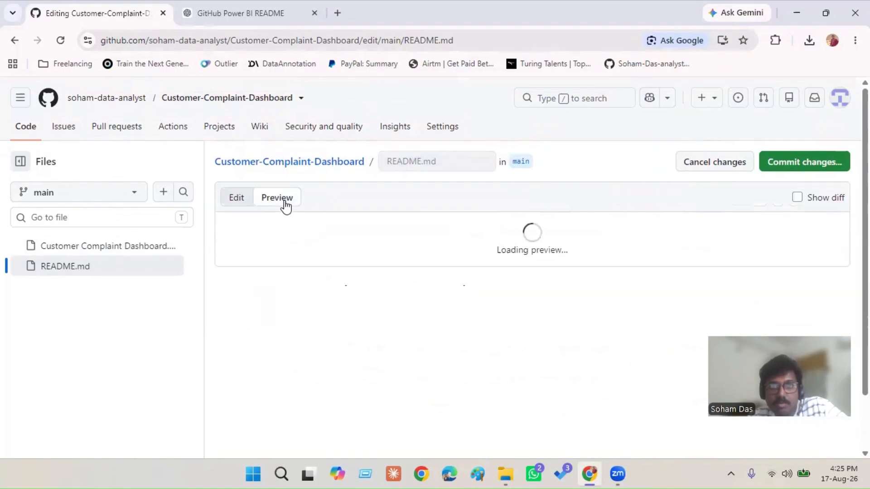
pyautogui.scroll(-2, 428, 340)
pyautogui.scroll(1, 427, 339)
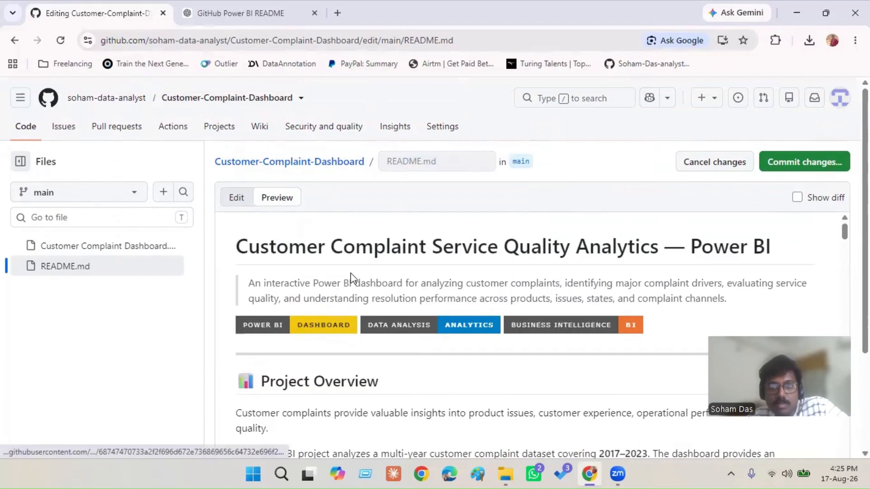
pyautogui.scroll(-4, 528, 297)
pyautogui.scroll(-3, 507, 310)
pyautogui.scroll(7, 507, 310)
pyautogui.click(237, 199)
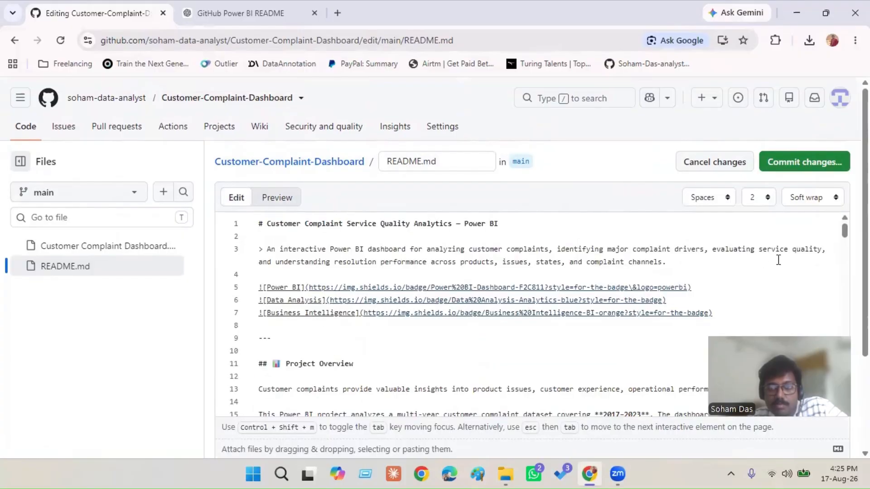
# Examine the rendered README down to the Executive Overview image reference, and check the markdown source leading up to Dashboard Pages
pyautogui.click(281, 201)
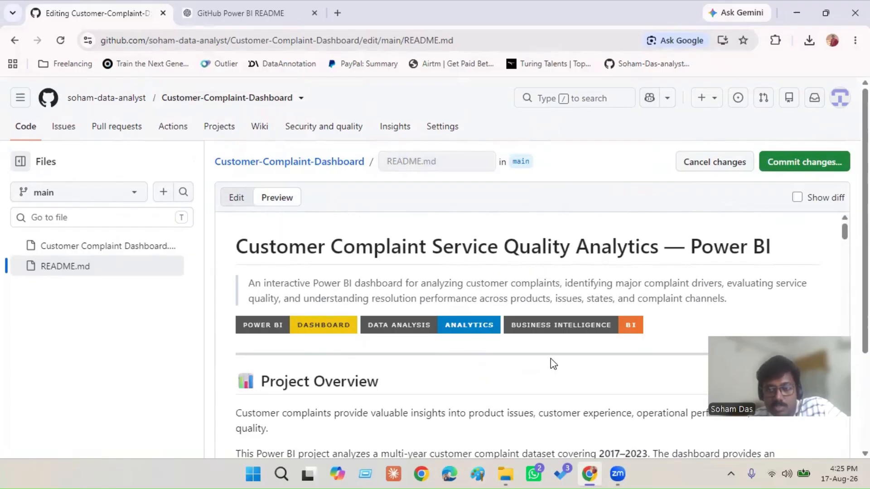
pyautogui.scroll(-3, 550, 358)
pyautogui.scroll(2, 550, 358)
pyautogui.scroll(-5, 551, 358)
pyautogui.scroll(-15, 550, 358)
pyautogui.scroll(5, 258, 258)
pyautogui.scroll(-3, 278, 294)
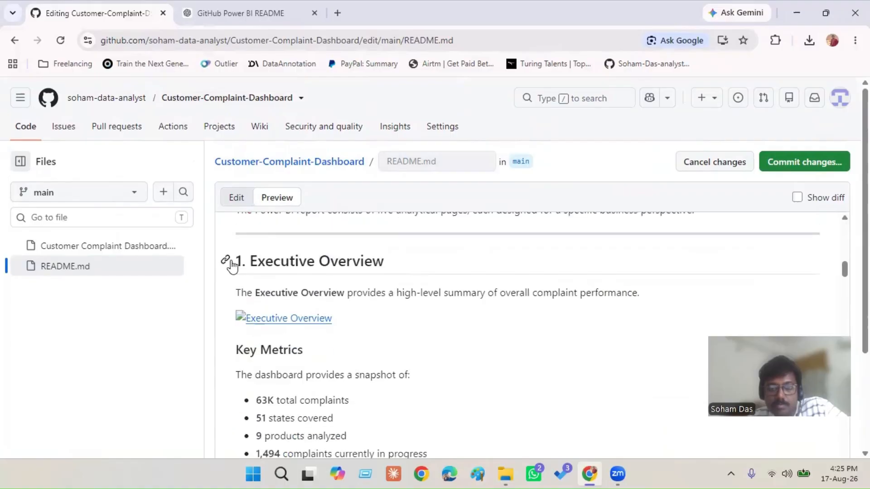
pyautogui.click(234, 202)
pyautogui.scroll(-6, 377, 368)
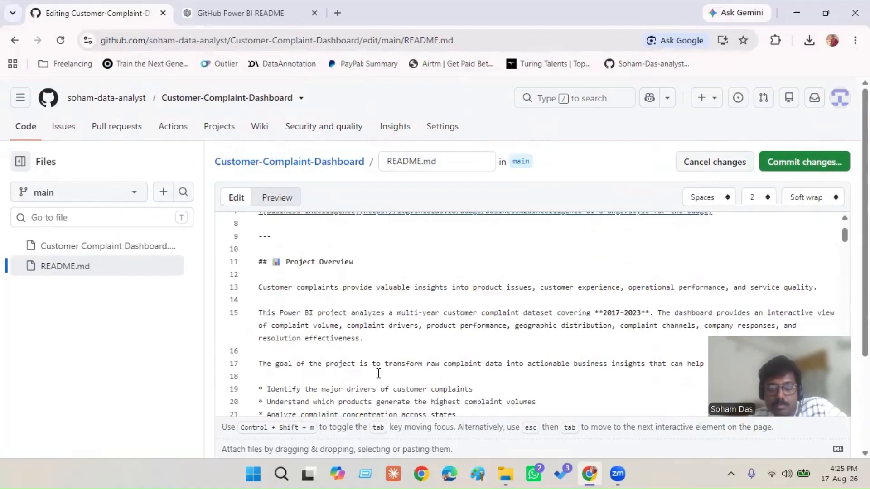
pyautogui.scroll(-3, 375, 366)
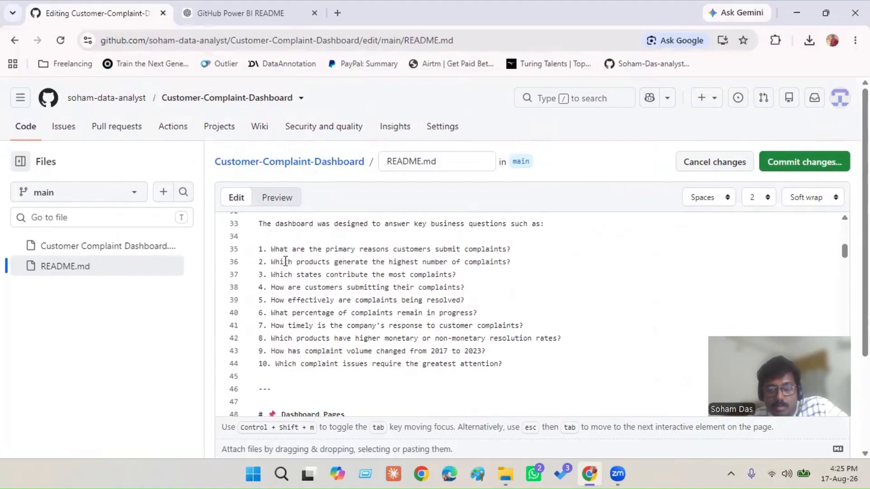
pyautogui.click(276, 200)
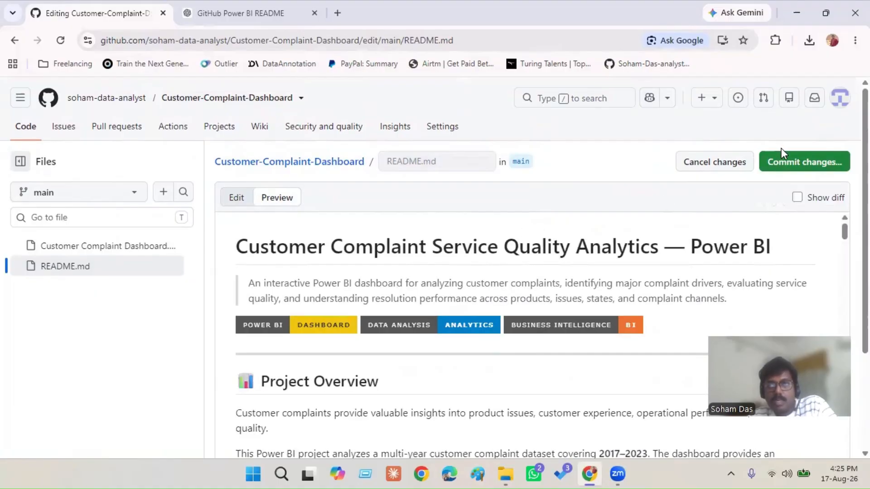
# Commit the README directly to the main branch with the message "Updated the Readme file for project"
pyautogui.click(783, 161)
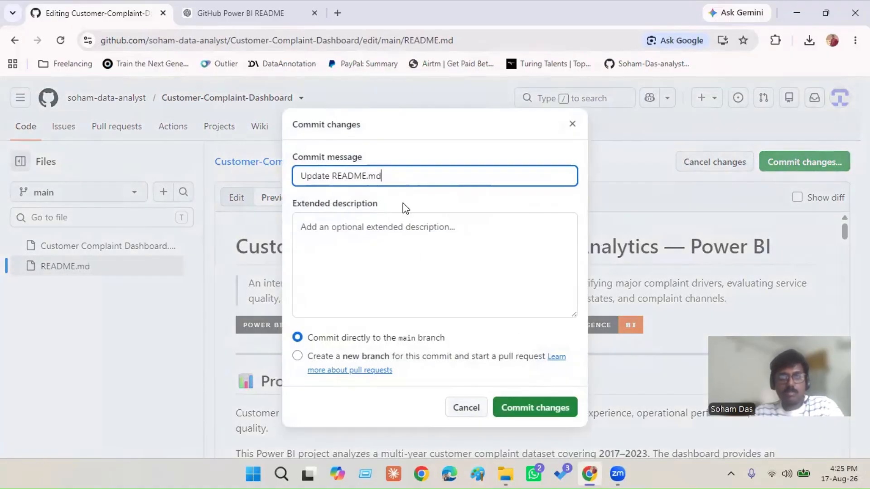
pyautogui.hotkey('ctrl', 'a')
pyautogui.write('U')
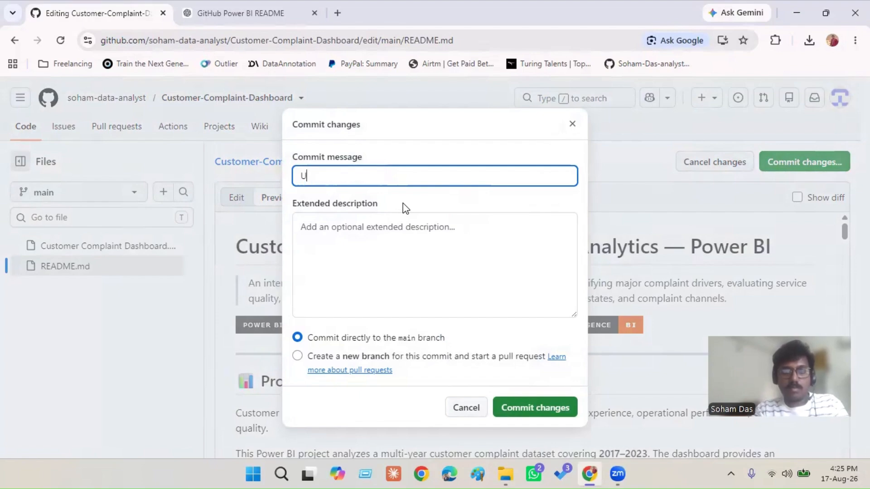
pyautogui.write('pdated t')
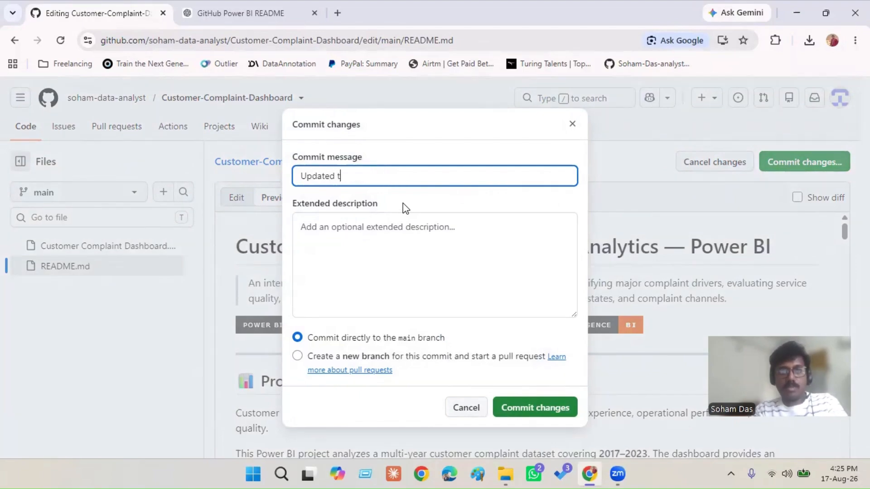
pyautogui.write('he Readme')
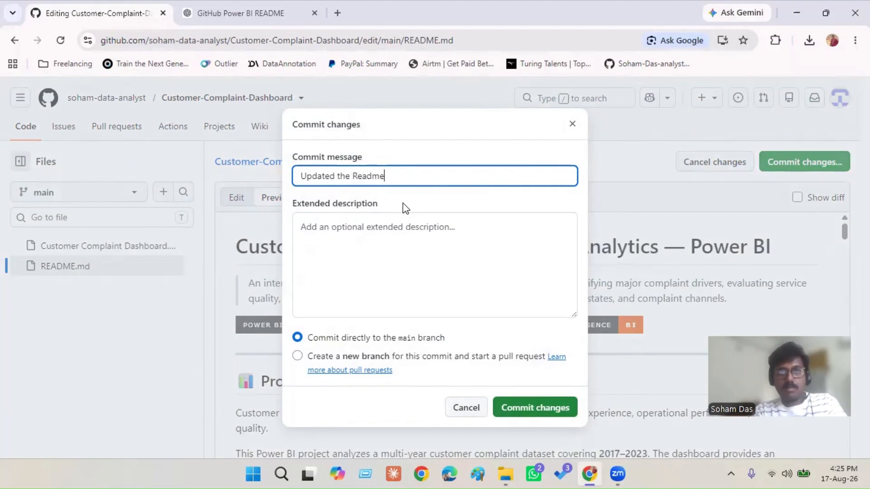
pyautogui.write(' file for project')
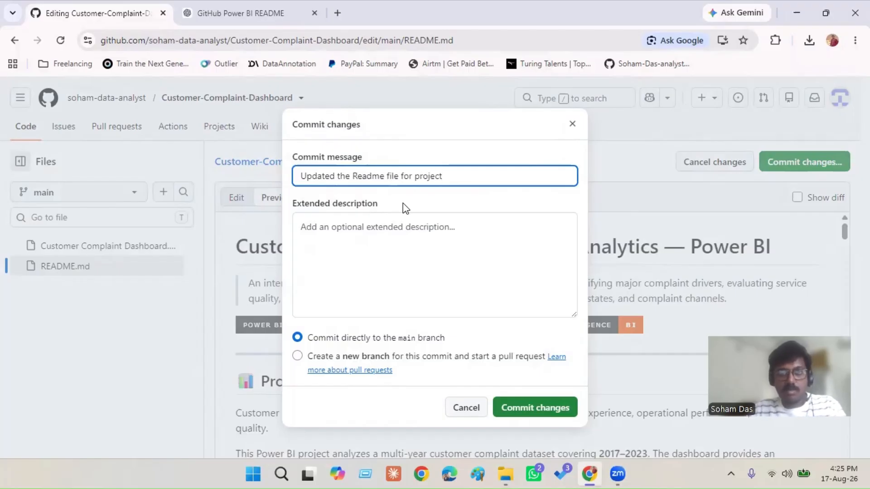
pyautogui.press('Return')
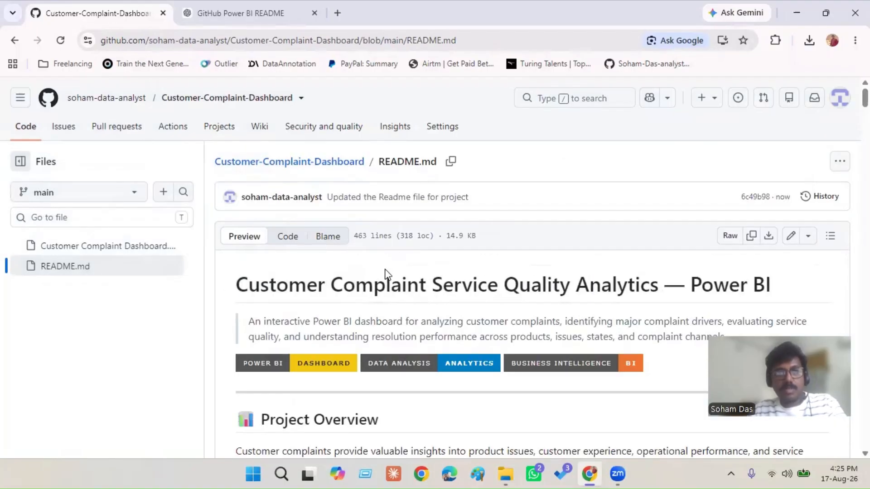
# Open the Customer-Complaint-Dashboard repository page and review the published README's five dashboard page sections and their image references
pyautogui.click(301, 164)
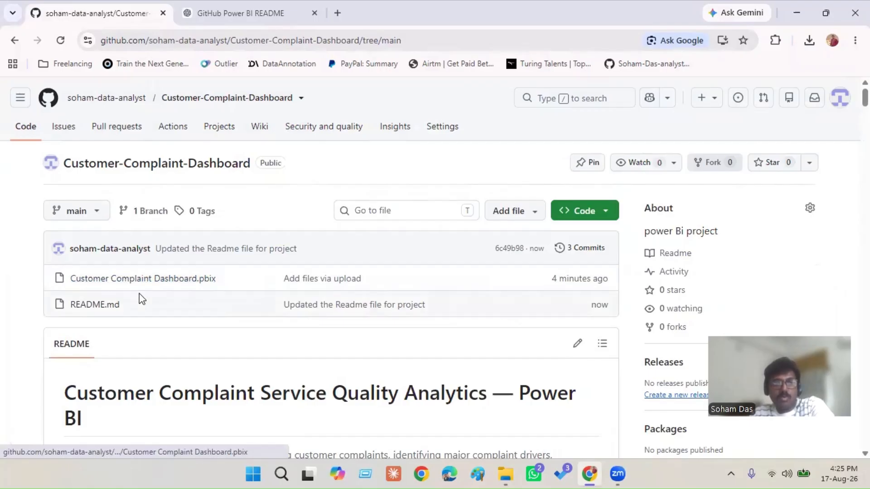
pyautogui.scroll(-13, 229, 281)
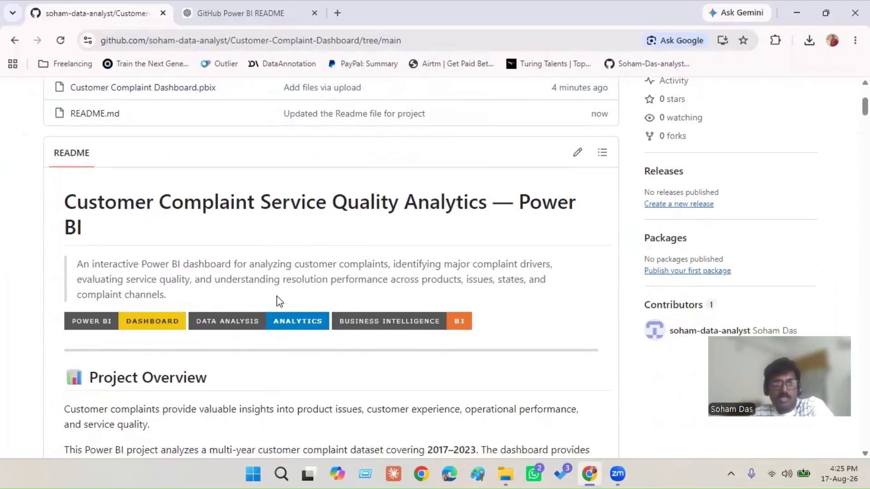
pyautogui.scroll(-14, 274, 288)
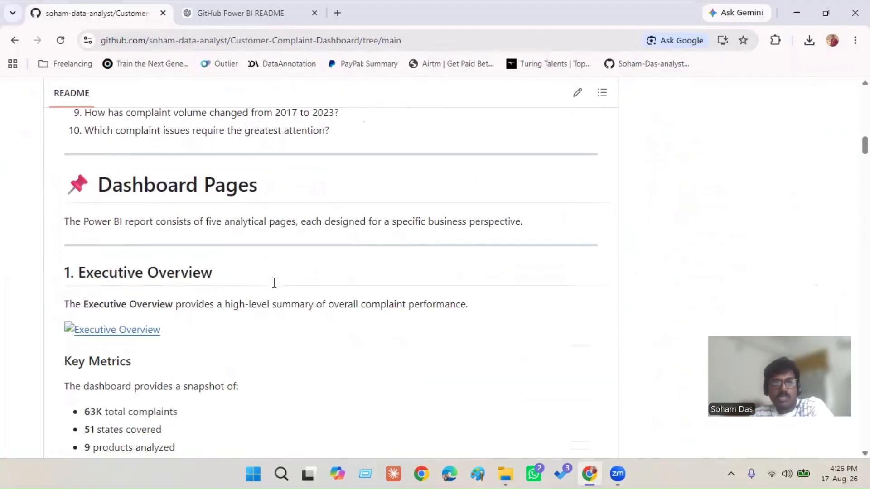
pyautogui.scroll(-2, 274, 286)
pyautogui.scroll(6, 274, 287)
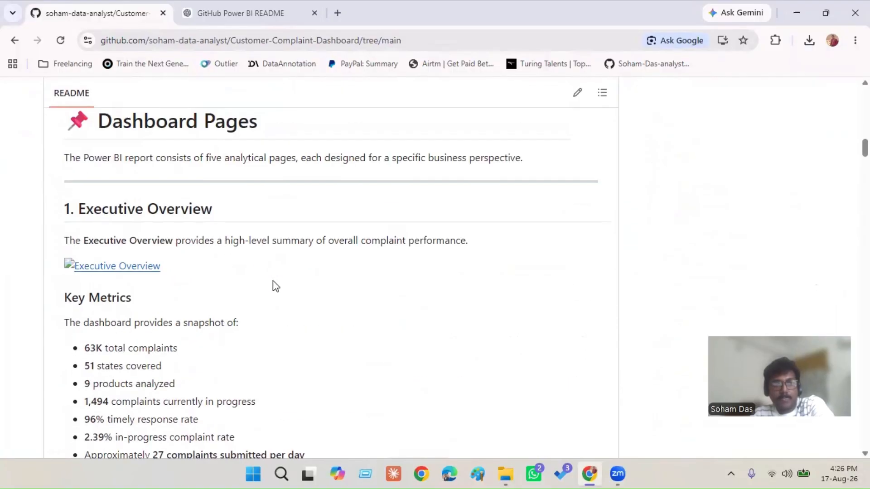
pyautogui.scroll(-10, 231, 285)
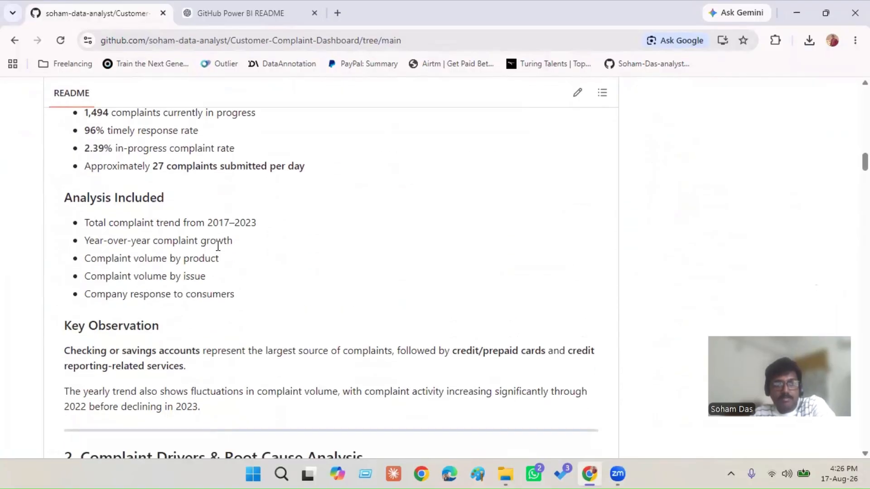
pyautogui.scroll(-12, 220, 252)
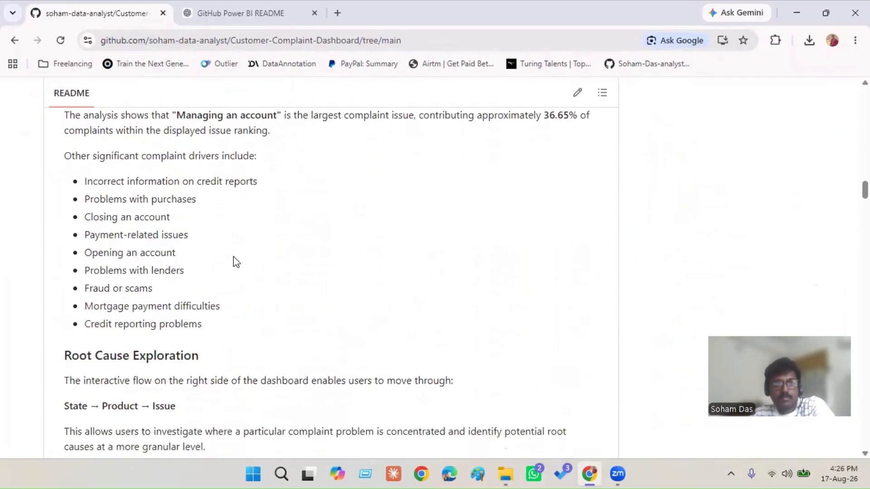
pyautogui.scroll(-12, 233, 257)
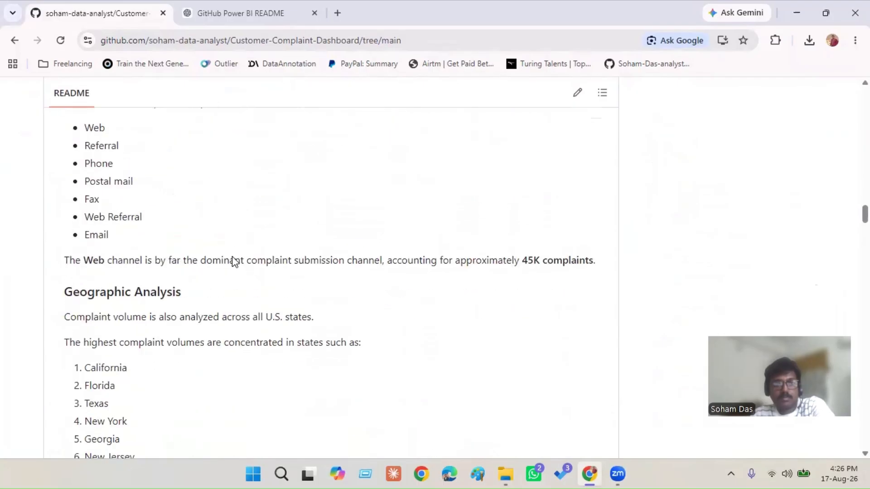
pyautogui.scroll(-10, 234, 262)
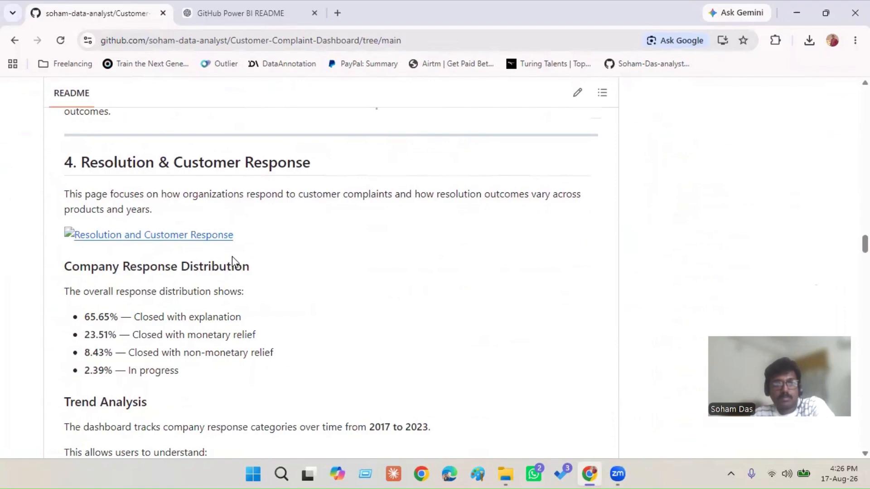
pyautogui.scroll(-4, 234, 262)
pyautogui.scroll(-7, 233, 257)
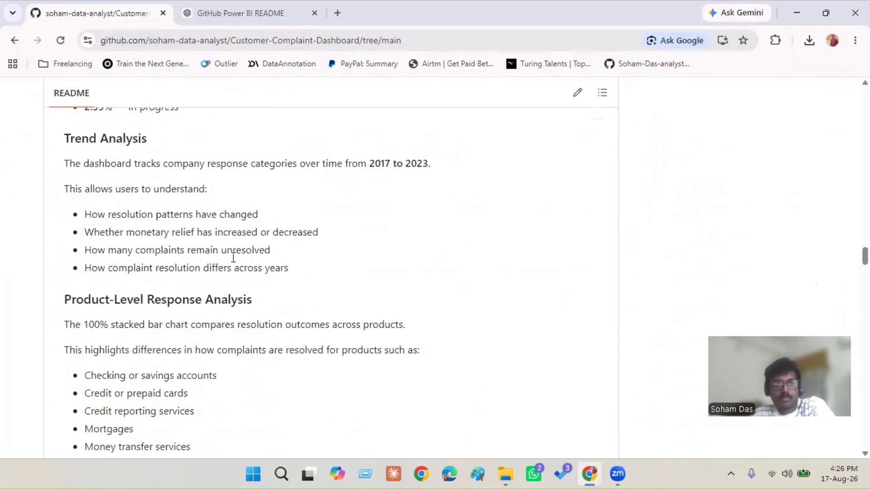
pyautogui.scroll(-8, 380, 325)
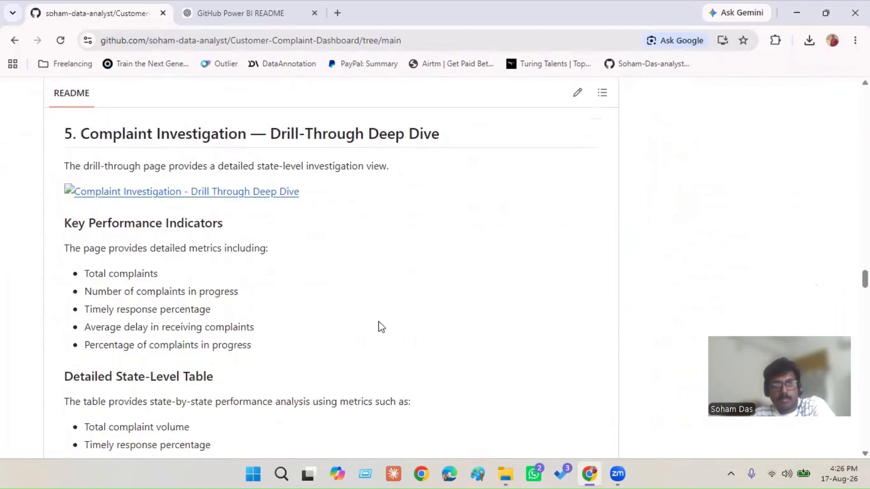
pyautogui.scroll(11, 383, 323)
pyautogui.scroll(15, 383, 323)
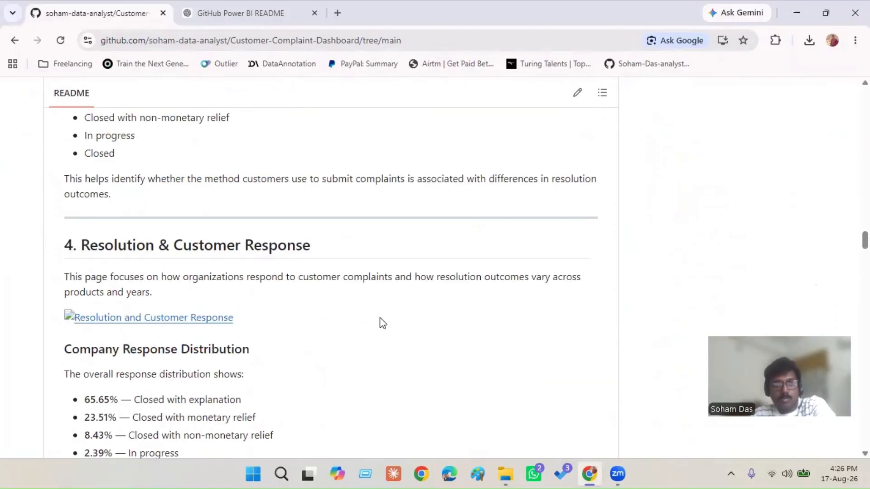
# Upload the five dashboard JPG images from the Sample Github folder to the Customer-Complaint-Dashboard repository's upload page
pyautogui.scroll(20, 381, 323)
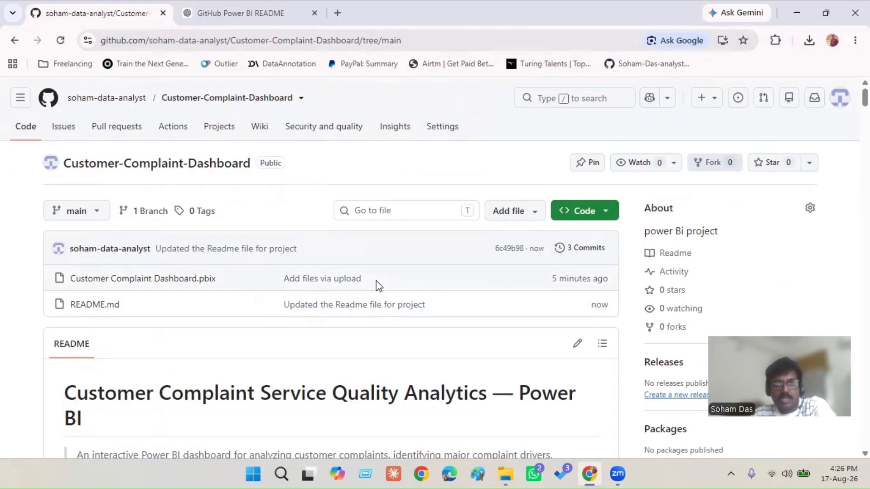
pyautogui.click(529, 218)
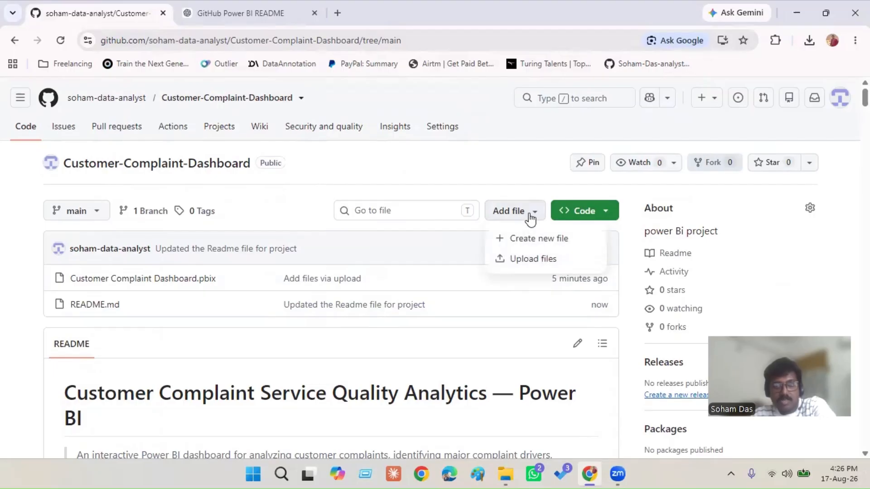
pyautogui.click(529, 262)
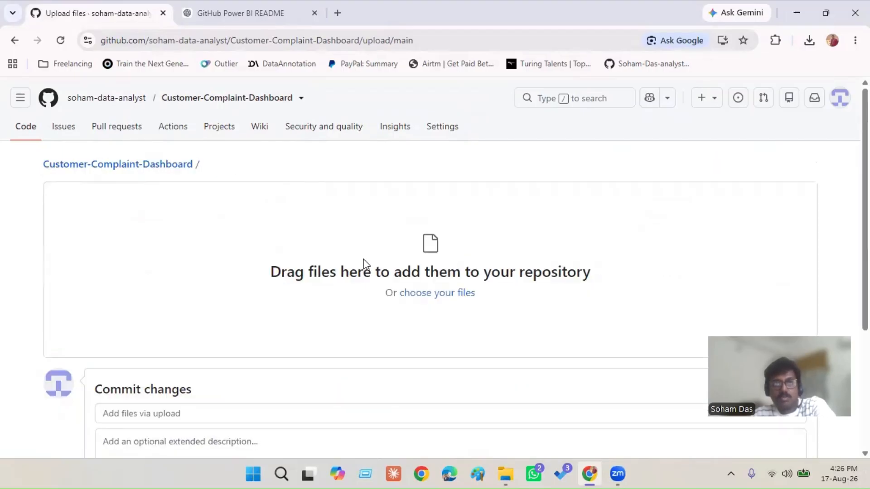
pyautogui.click(425, 294)
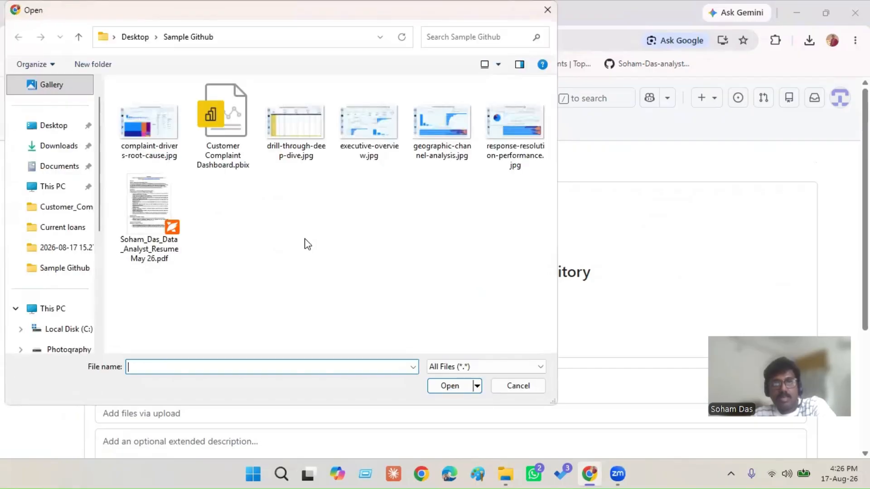
pyautogui.click(392, 161)
pyautogui.keyDown('ctrl'); pyautogui.click(441, 150); pyautogui.keyUp('ctrl')
pyautogui.keyDown('ctrl'); pyautogui.click(518, 159); pyautogui.keyUp('ctrl')
pyautogui.keyDown('ctrl'); pyautogui.click(287, 156); pyautogui.keyUp('ctrl')
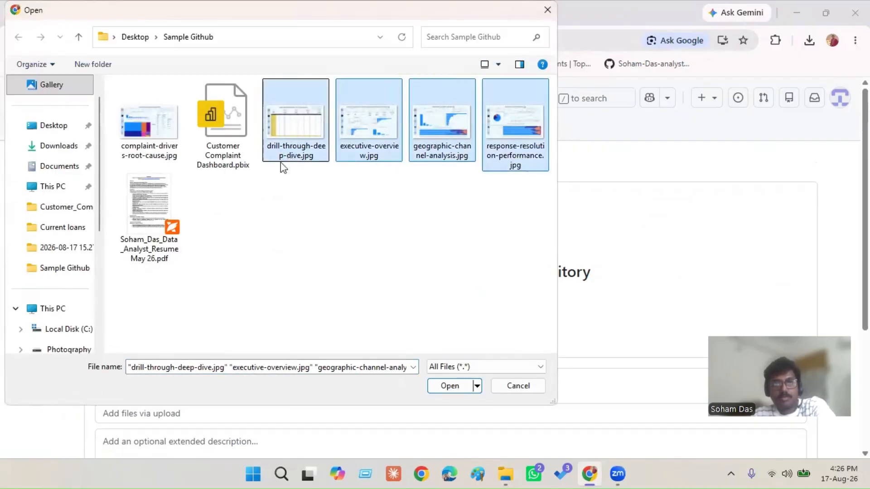
pyautogui.keyDown('ctrl'); pyautogui.click(154, 156); pyautogui.keyUp('ctrl')
pyautogui.click(458, 386)
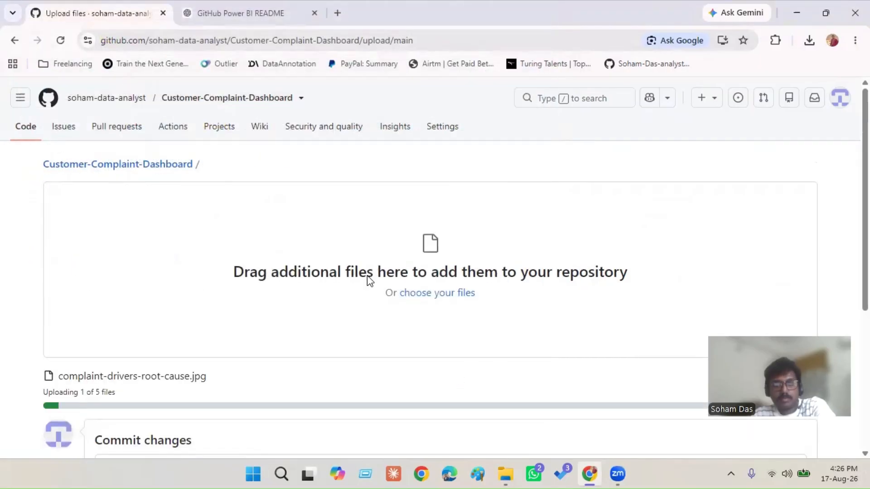
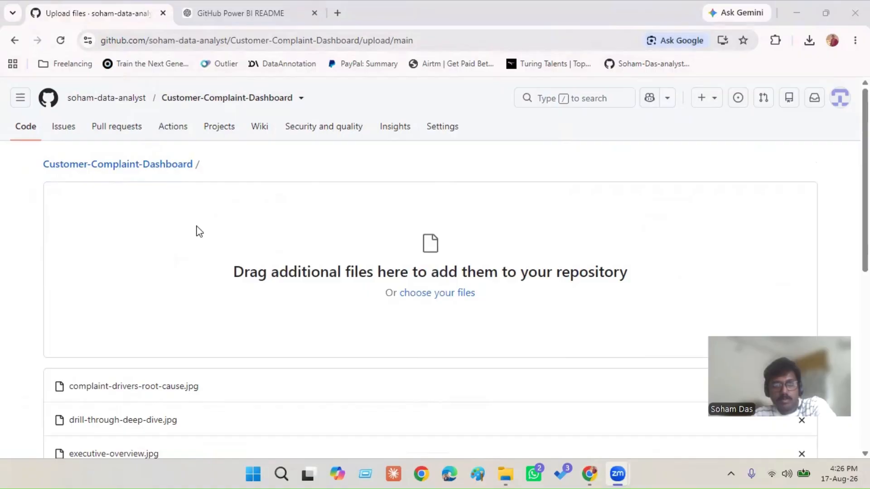
# Commit the five images directly to the main branch and look over the repository's file list and README
pyautogui.scroll(-7, 195, 233)
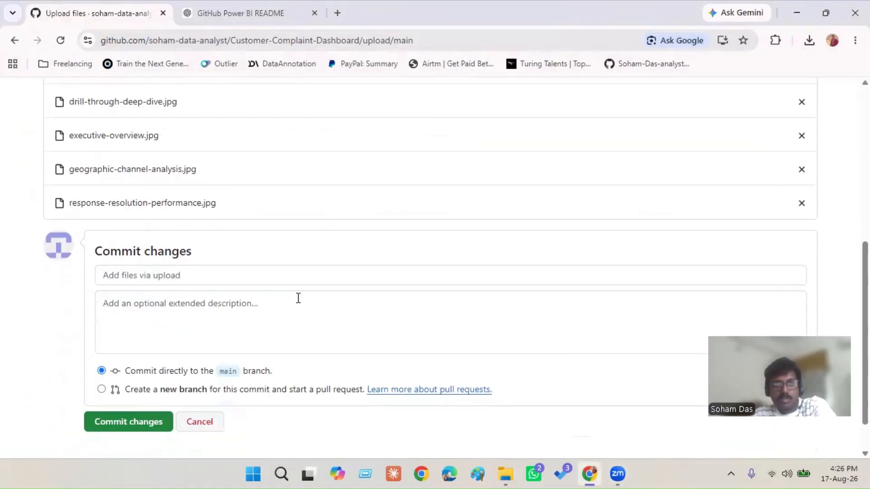
pyautogui.scroll(-1, 329, 320)
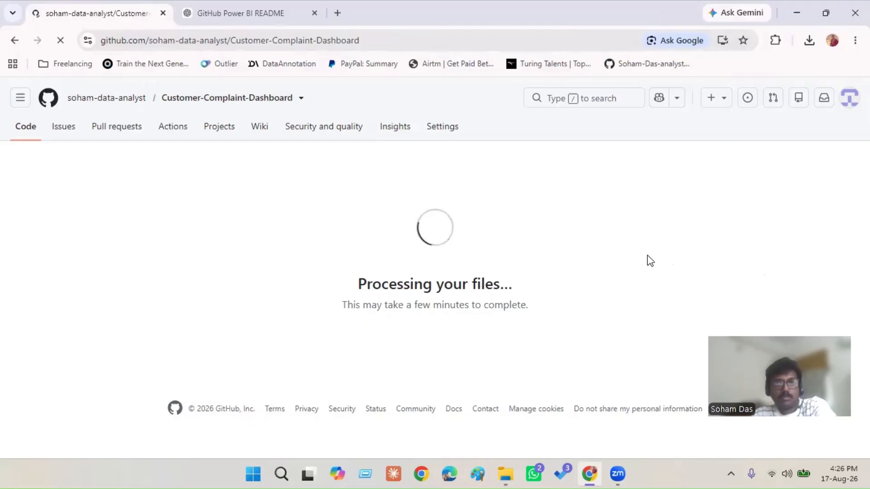
pyautogui.scroll(-4, 363, 317)
pyautogui.scroll(-7, 363, 312)
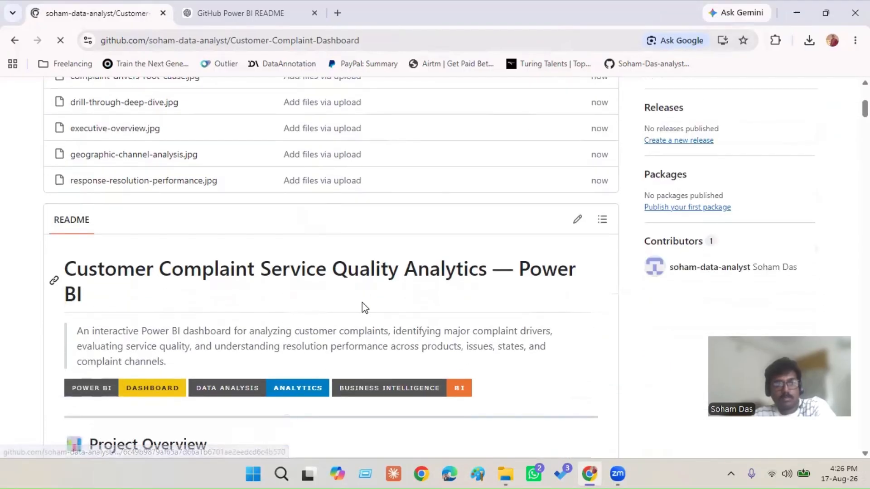
pyautogui.scroll(-15, 365, 306)
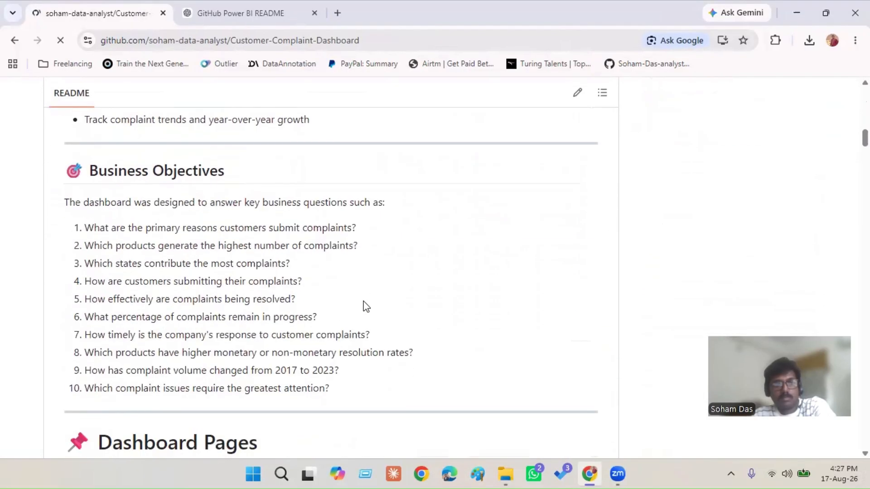
pyautogui.scroll(20, 364, 307)
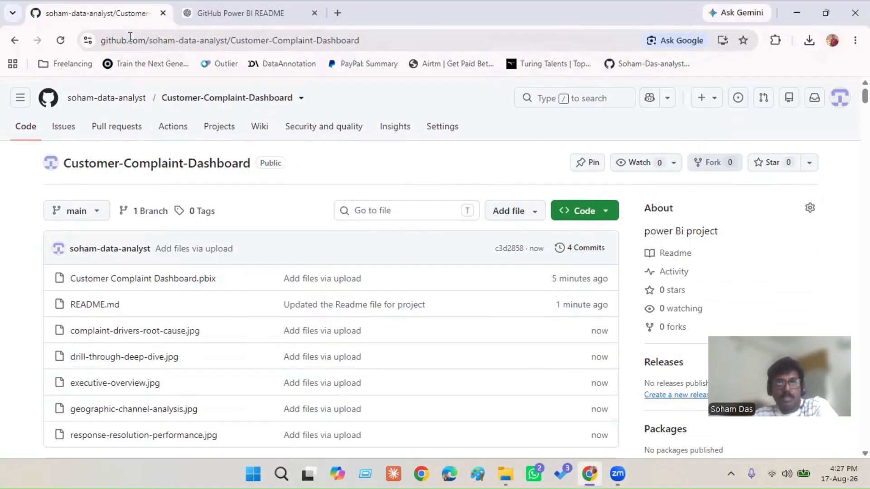
# Switch to the ChatGPT conversation and review the README draft from the project introduction to Complaint Drivers & Root Cause Analysis
pyautogui.moveTo(139, 17); pyautogui.dragTo(218, 17)
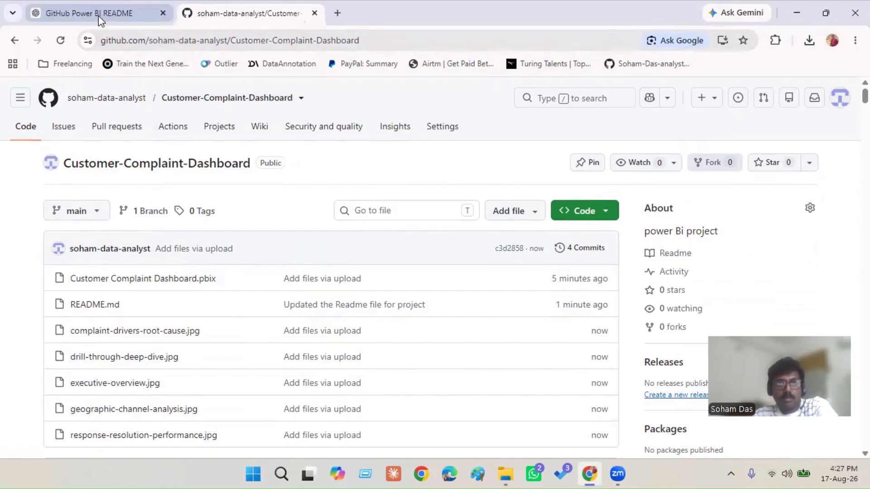
pyautogui.click(99, 15)
pyautogui.scroll(4, 518, 277)
pyautogui.scroll(-3, 517, 278)
pyautogui.scroll(1, 505, 246)
pyautogui.scroll(3, 506, 246)
pyautogui.scroll(-7, 512, 245)
pyautogui.scroll(-10, 484, 281)
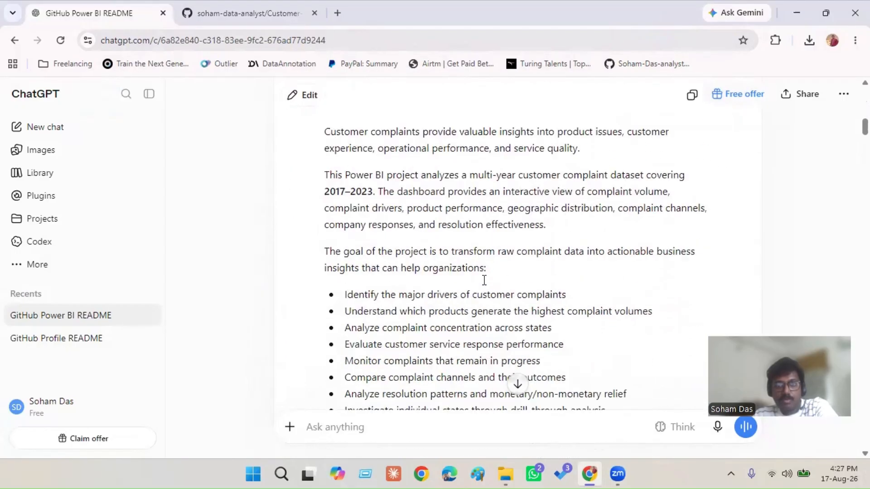
pyautogui.scroll(-12, 484, 280)
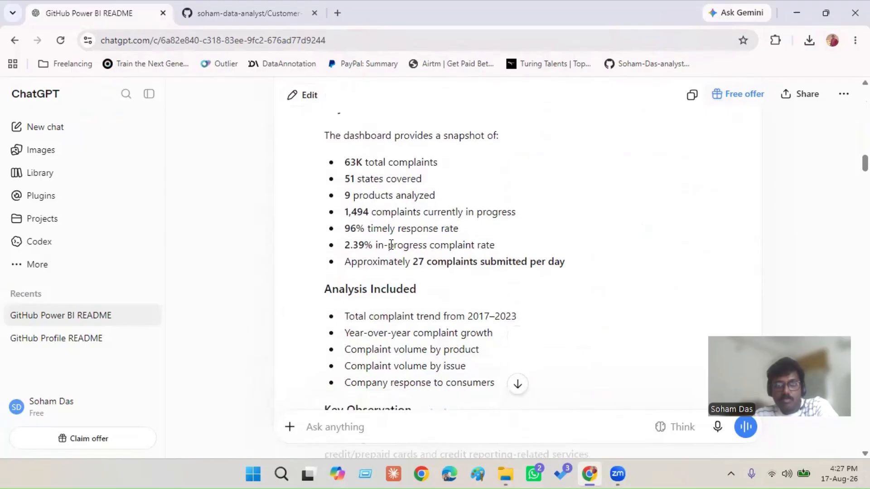
pyautogui.scroll(-3, 407, 245)
pyautogui.scroll(-3, 414, 150)
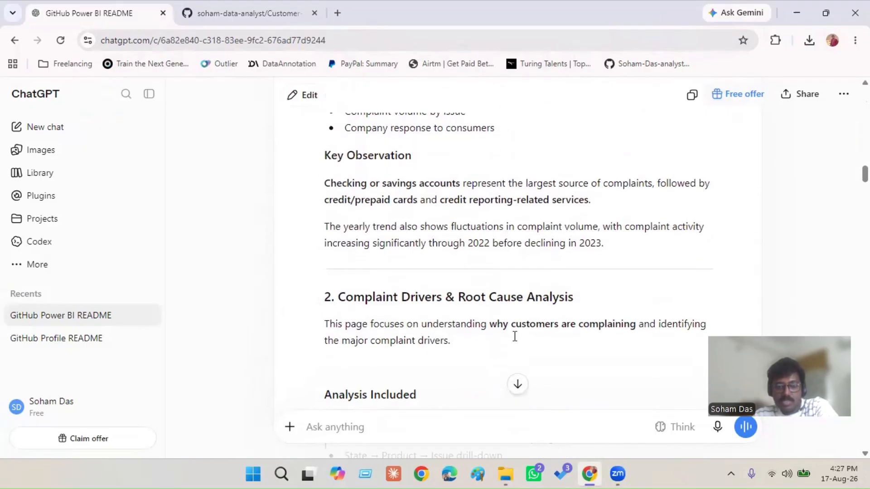
pyautogui.scroll(-2, 511, 330)
pyautogui.scroll(10, 511, 315)
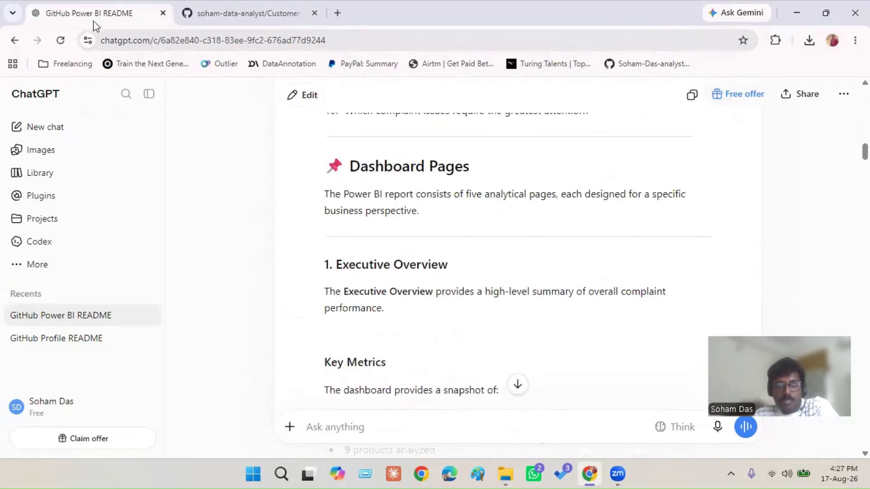
# Return to the repository, open README.md for editing, inspect the Executive Overview image reference, and leave without changes
pyautogui.moveTo(95, 21); pyautogui.dragTo(155, 29)
pyautogui.click(73, 16)
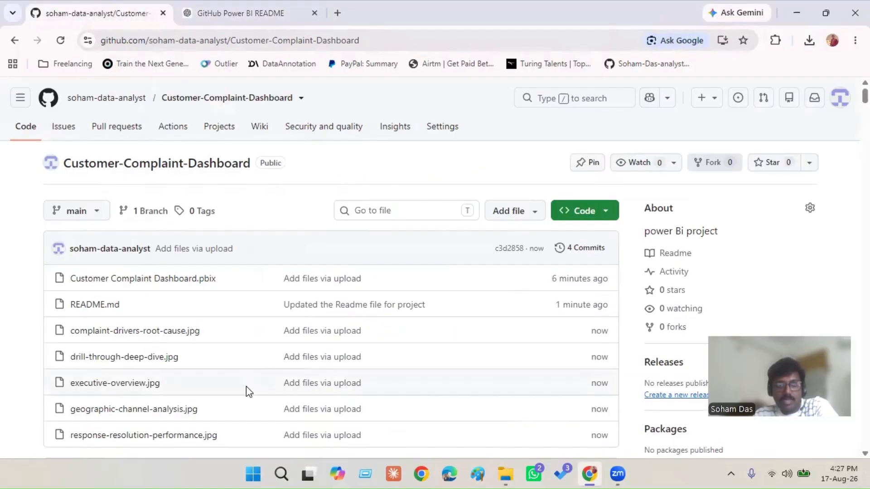
pyautogui.scroll(-3, 131, 342)
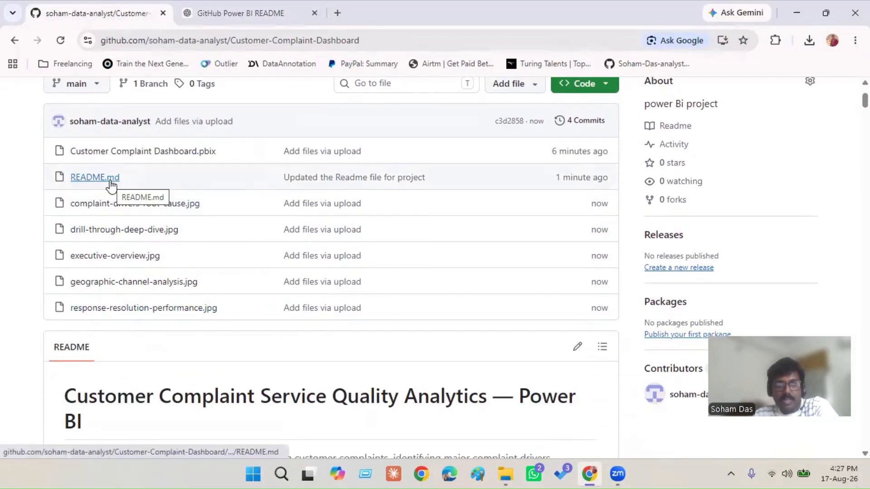
pyautogui.click(95, 177)
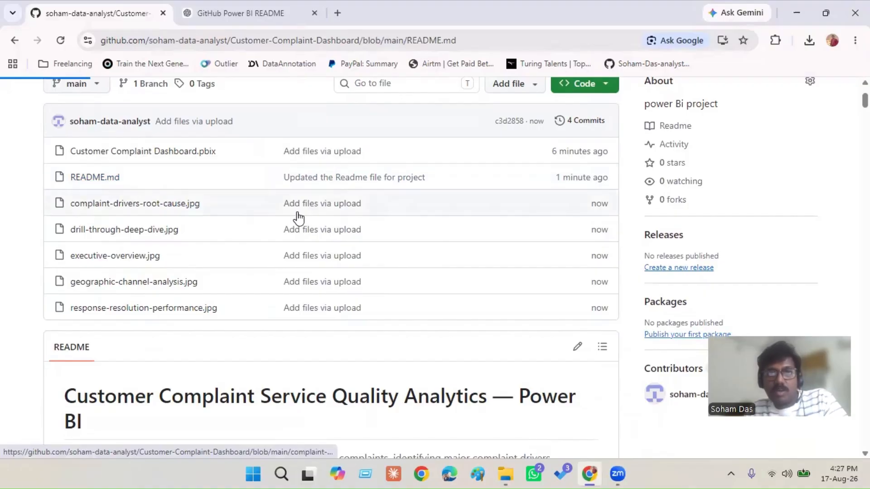
pyautogui.click(792, 237)
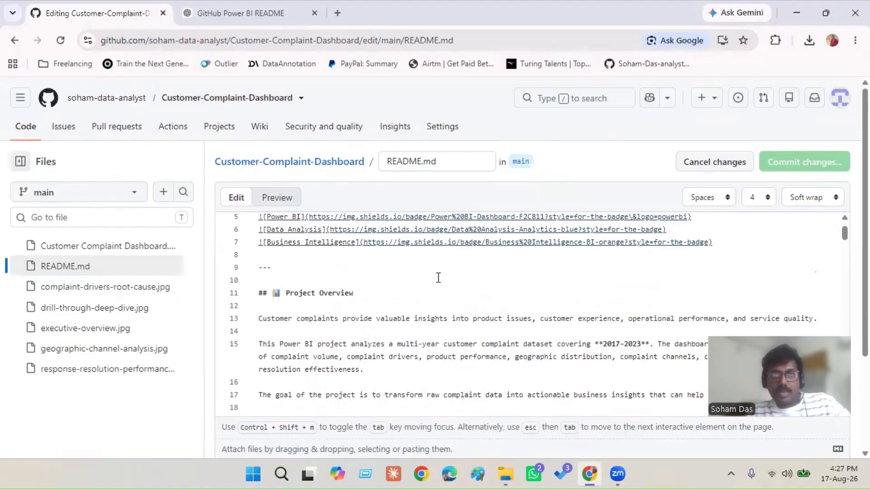
pyautogui.scroll(-8, 438, 277)
pyautogui.scroll(-6, 438, 277)
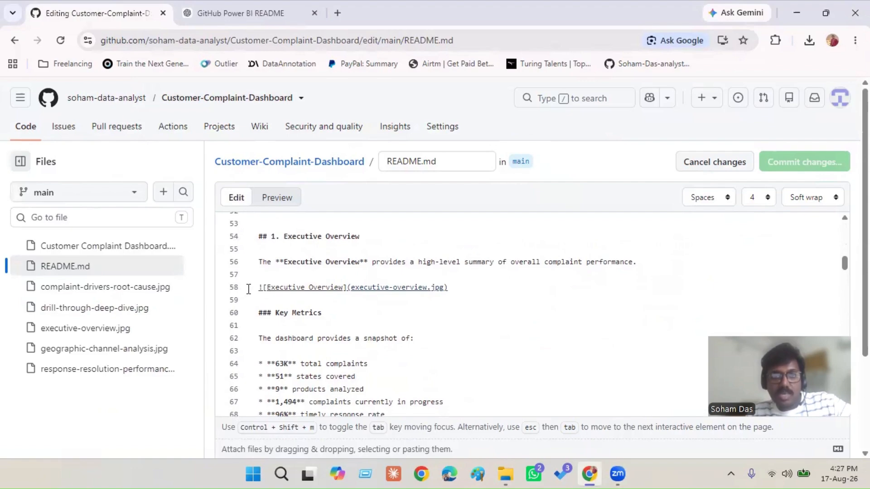
pyautogui.moveTo(427, 287); pyautogui.dragTo(265, 287)
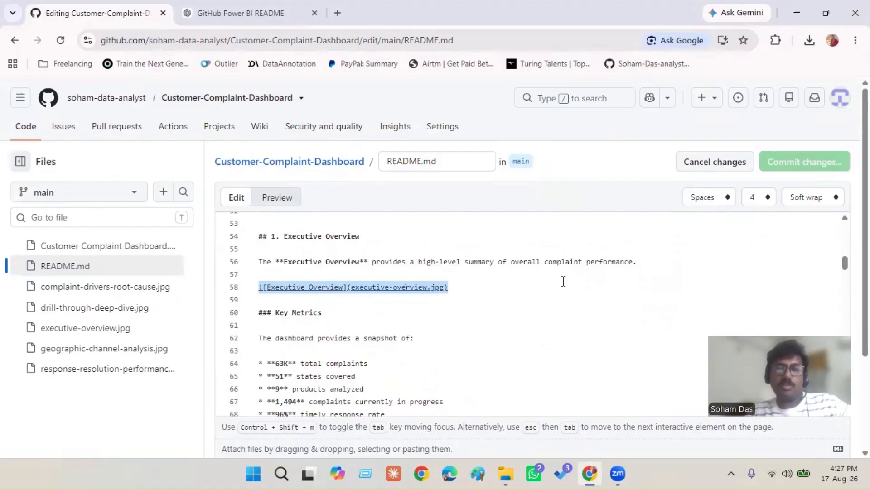
pyautogui.click(694, 166)
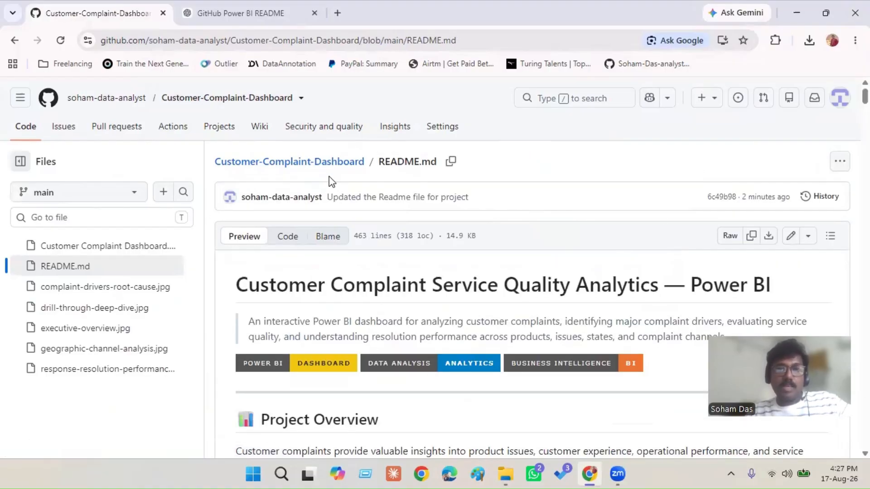
# Examine the rendered README from Project Overview through the Executive Overview and Complaint Drivers & Root Cause Analysis dashboard images
pyautogui.scroll(-4, 360, 231)
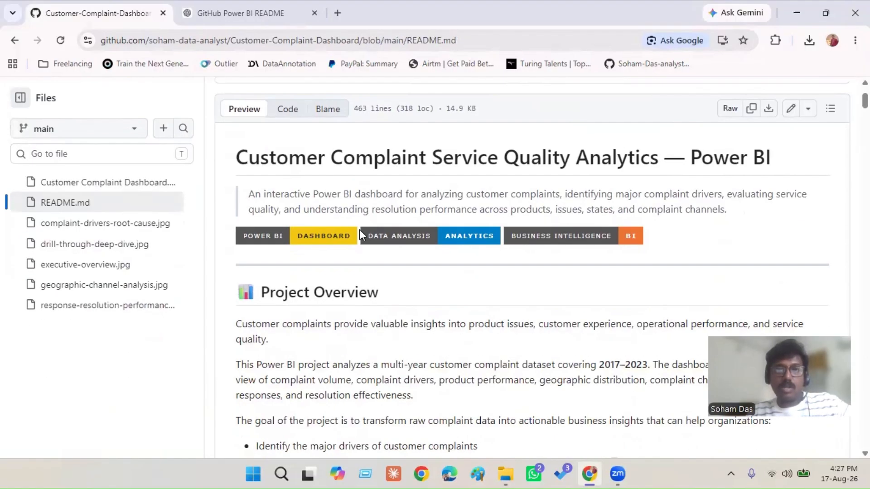
pyautogui.scroll(3, 393, 245)
pyautogui.scroll(-12, 393, 244)
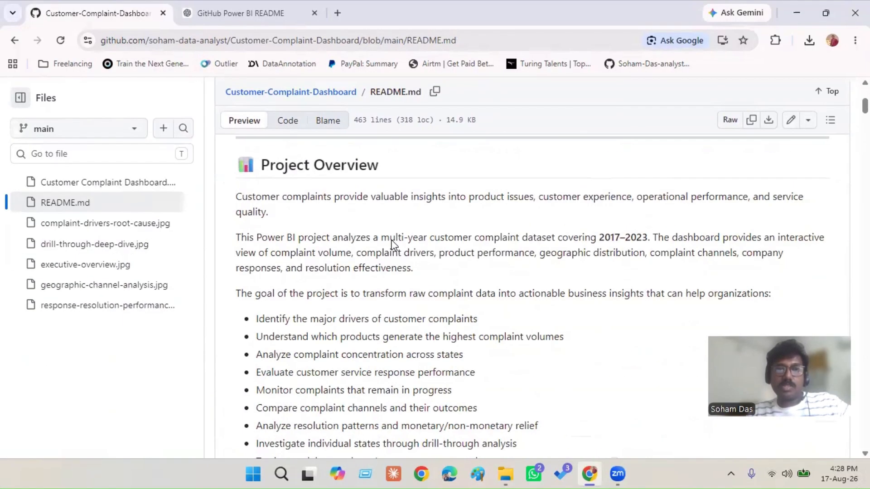
pyautogui.scroll(-7, 393, 244)
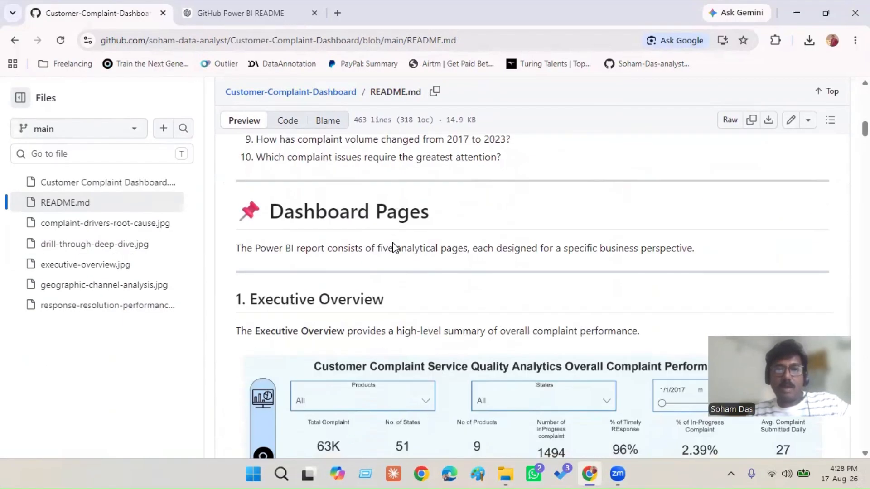
pyautogui.scroll(-1, 462, 261)
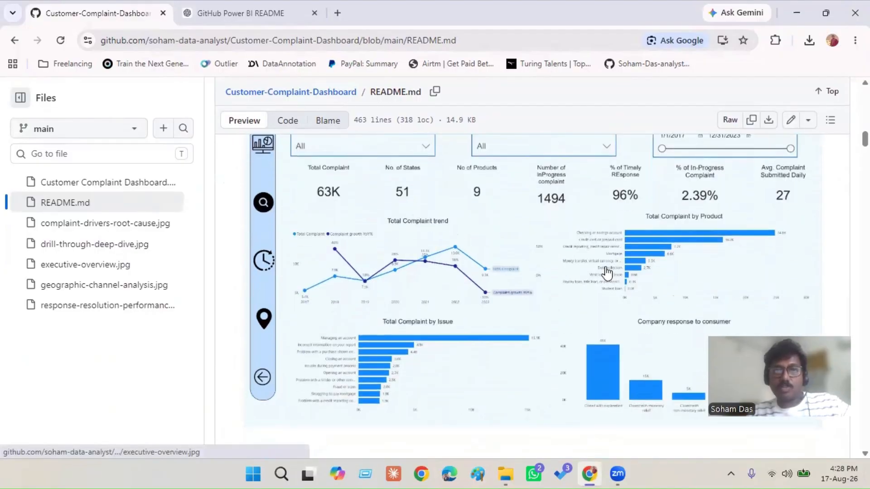
pyautogui.scroll(-5, 533, 250)
pyautogui.scroll(-13, 533, 252)
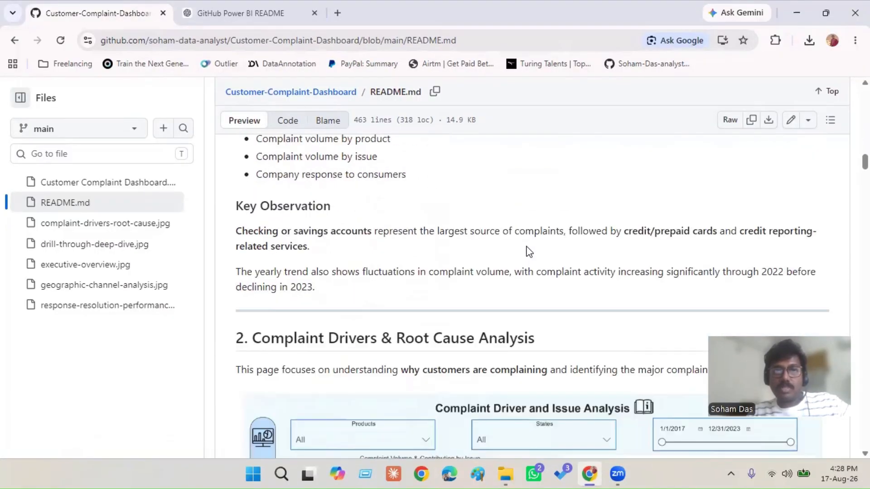
pyautogui.scroll(-5, 535, 291)
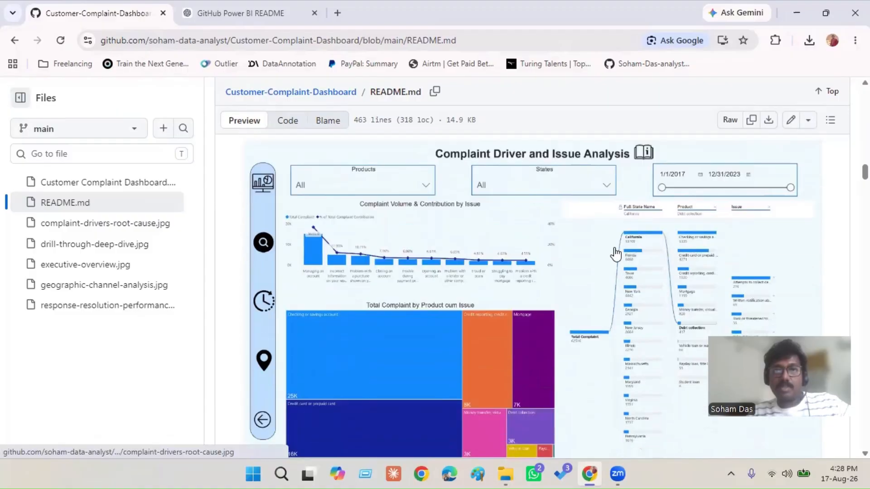
pyautogui.scroll(-3, 532, 292)
pyautogui.scroll(3, 314, 237)
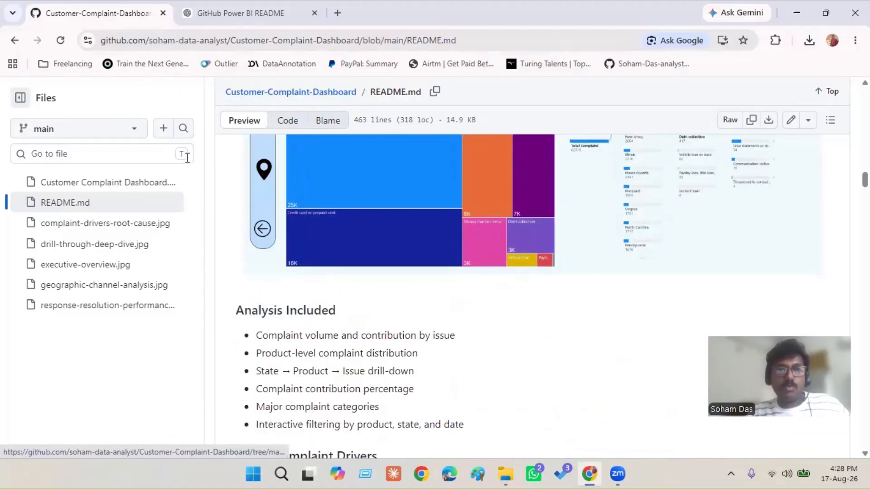
# Go to the account's profile page and review its README from the introduction through Featured Projects, Professional Experience and the popular repositories
pyautogui.scroll(15, 188, 161)
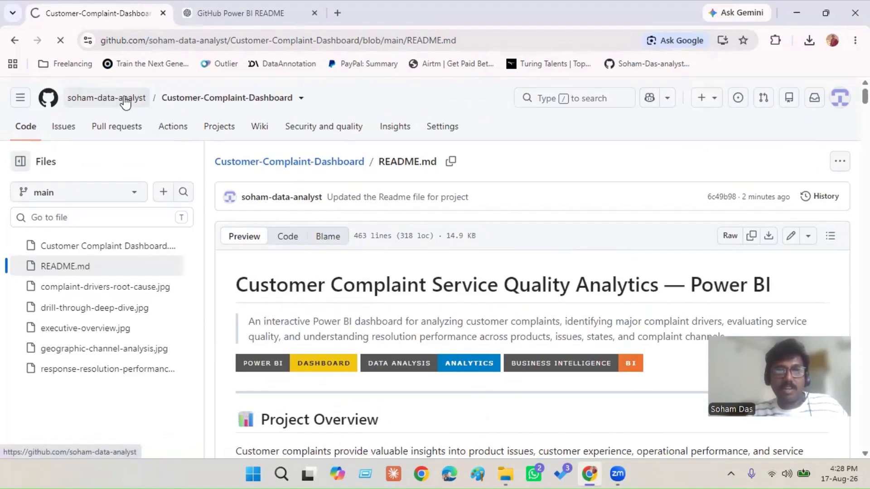
pyautogui.scroll(-4, 428, 339)
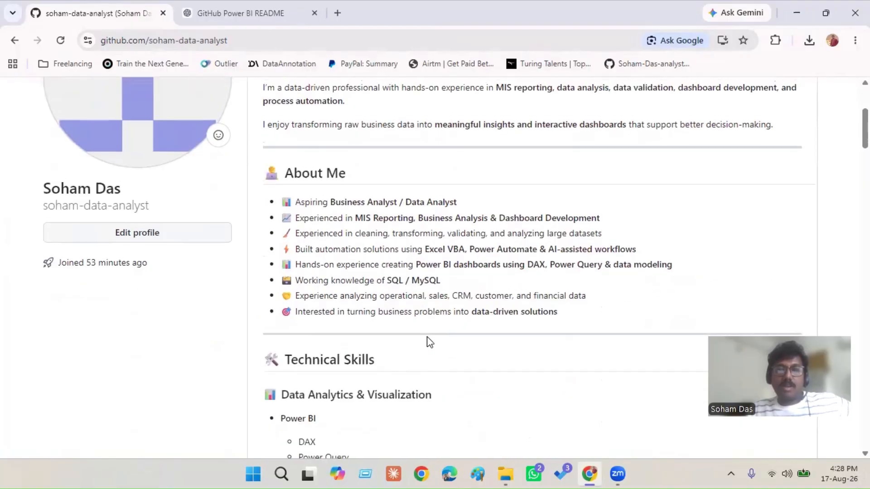
pyautogui.scroll(4, 430, 342)
pyautogui.scroll(-20, 405, 222)
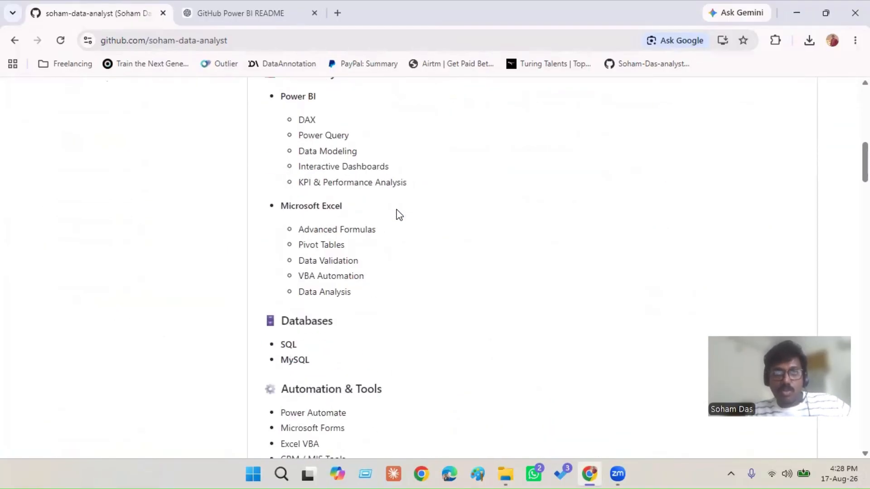
pyautogui.scroll(-14, 392, 211)
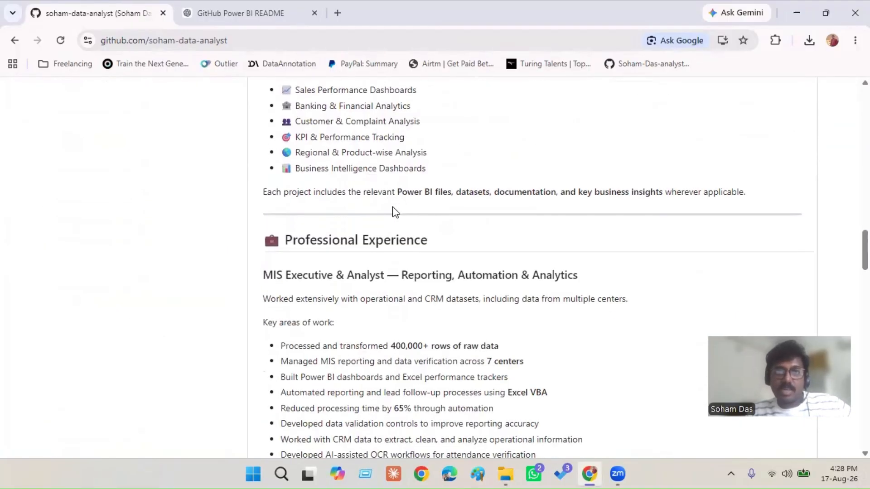
pyautogui.scroll(8, 391, 212)
pyautogui.scroll(6, 392, 213)
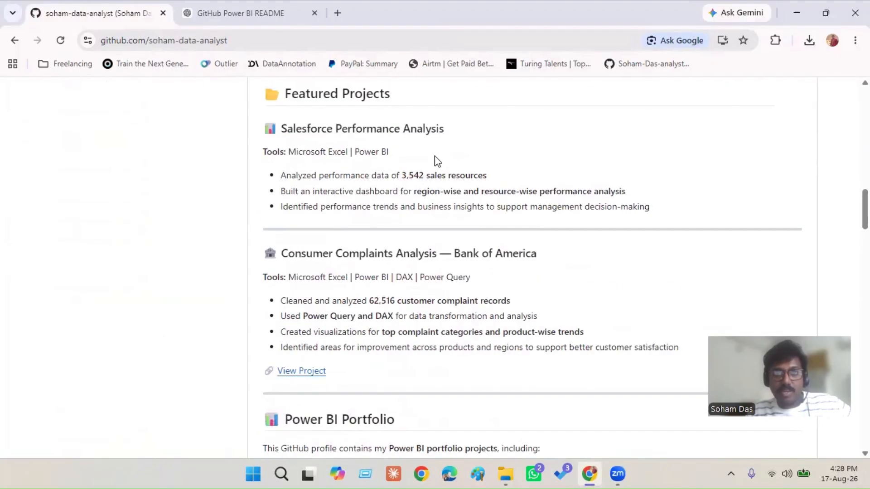
pyautogui.scroll(-8, 439, 154)
pyautogui.scroll(-16, 435, 164)
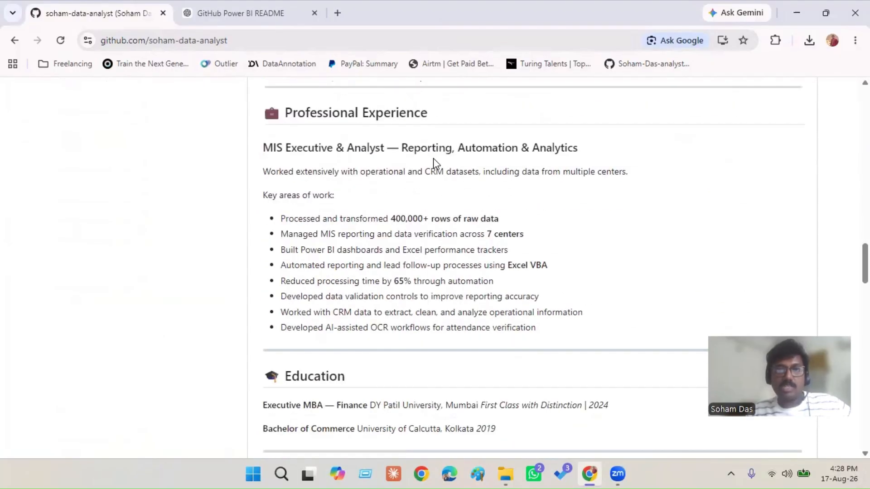
pyautogui.scroll(-4, 436, 164)
pyautogui.scroll(1, 498, 165)
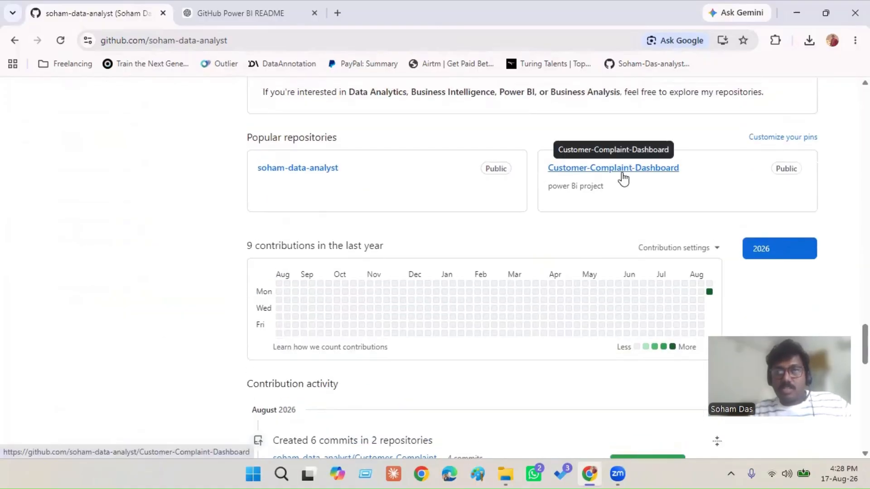
# Open the Customer-Complaint-Dashboard repository from the profile and review its file list and README through the Complaint Drivers dashboard image
pyautogui.click(620, 171)
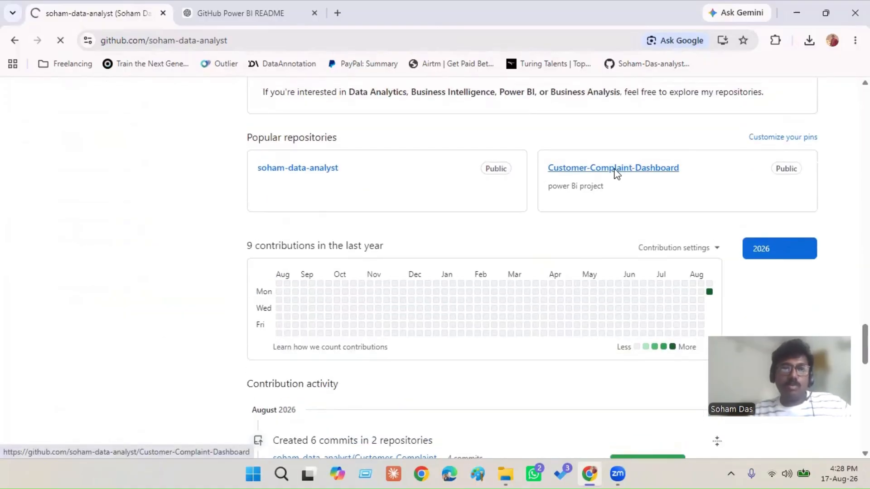
pyautogui.scroll(-4, 233, 276)
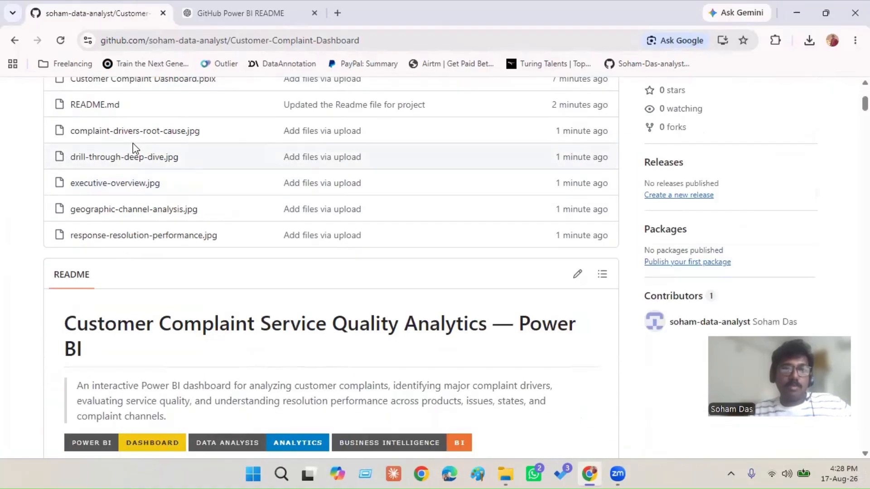
pyautogui.scroll(-4, 185, 243)
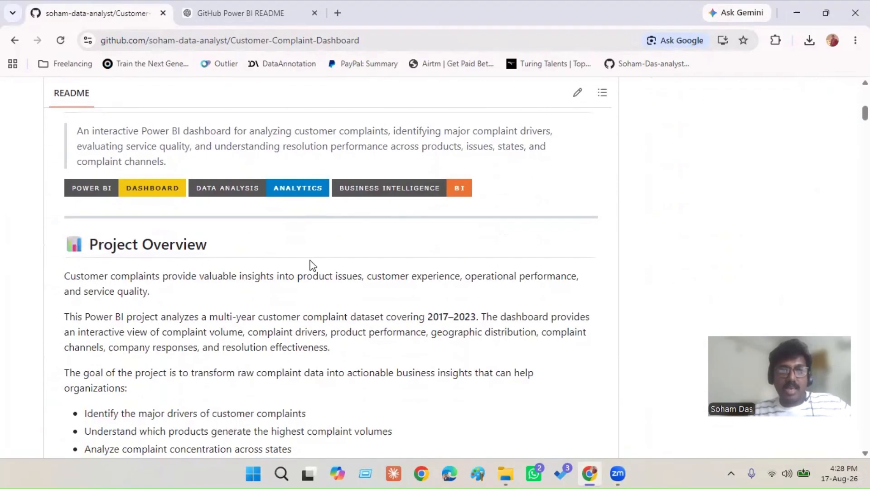
pyautogui.scroll(-3, 183, 233)
pyautogui.scroll(-8, 185, 220)
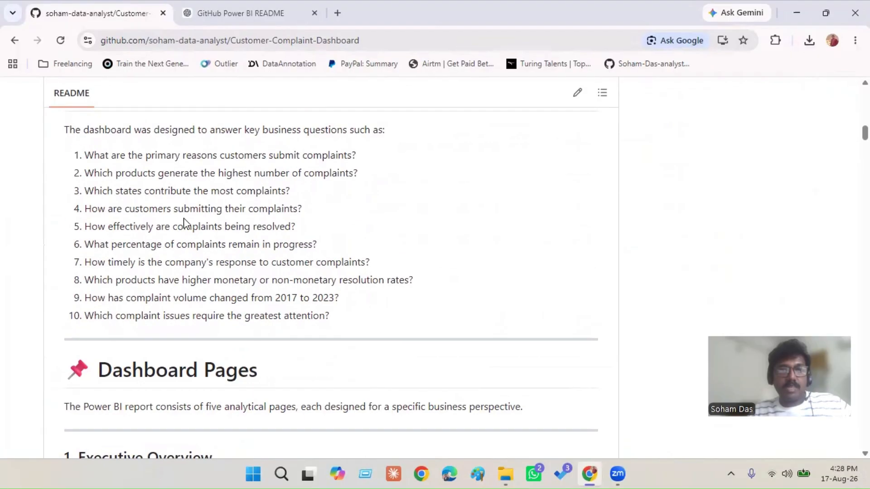
pyautogui.scroll(3, 179, 217)
pyautogui.scroll(-11, 178, 220)
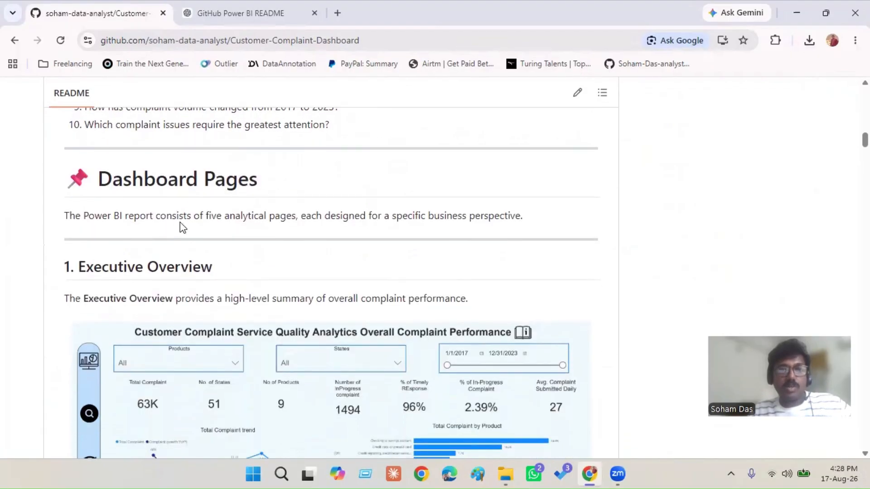
pyautogui.scroll(-9, 390, 304)
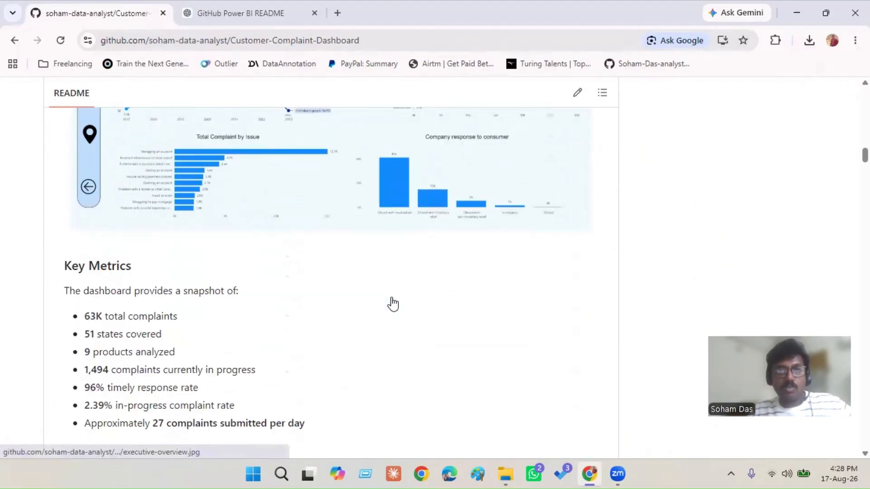
pyautogui.scroll(-10, 389, 299)
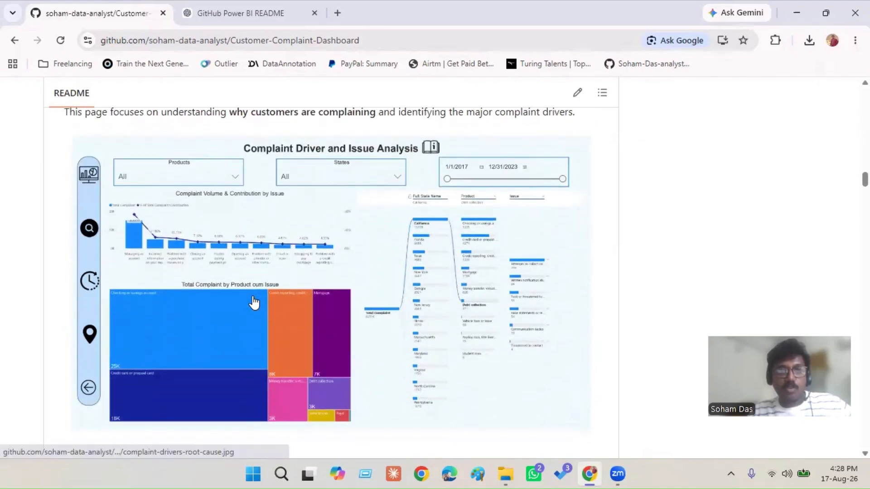
pyautogui.scroll(-6, 265, 244)
pyautogui.scroll(3, 258, 250)
pyautogui.scroll(20, 257, 247)
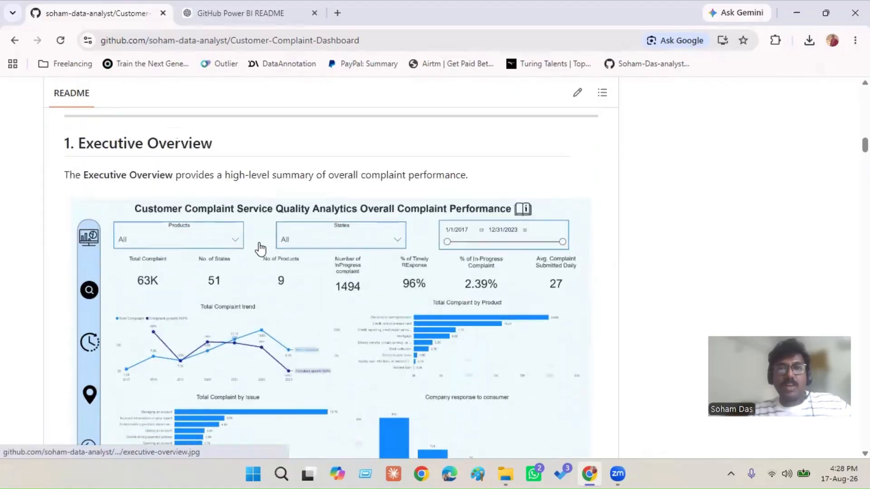
pyautogui.scroll(15, 260, 242)
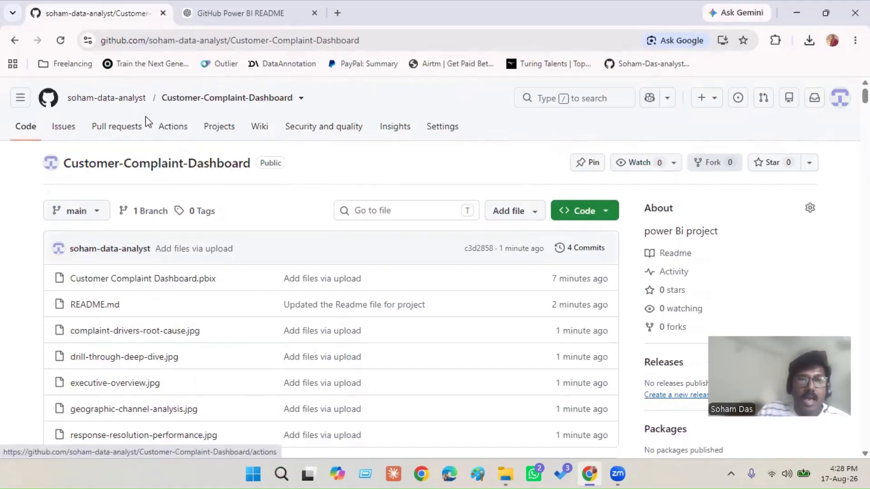
# Open the public profile settings, inspect the profile picture's upload option without choosing a photo, and return to the profile page
pyautogui.click(137, 100)
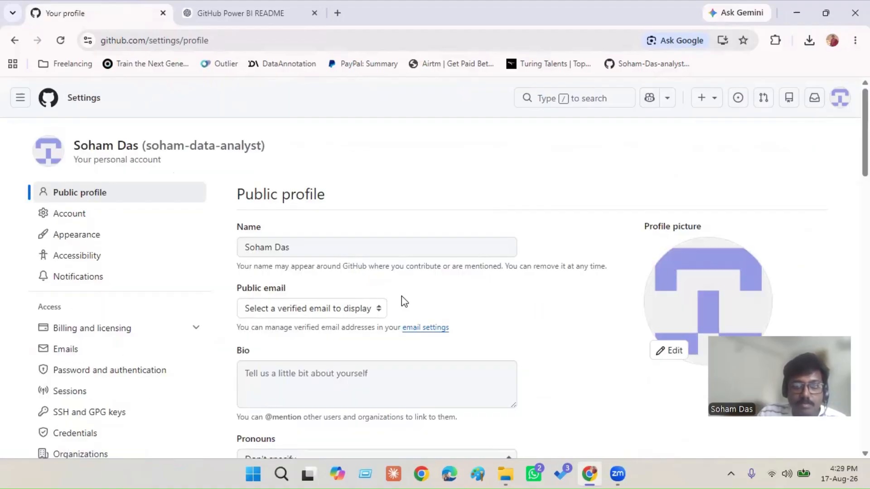
pyautogui.scroll(-3, 710, 271)
pyautogui.click(668, 225)
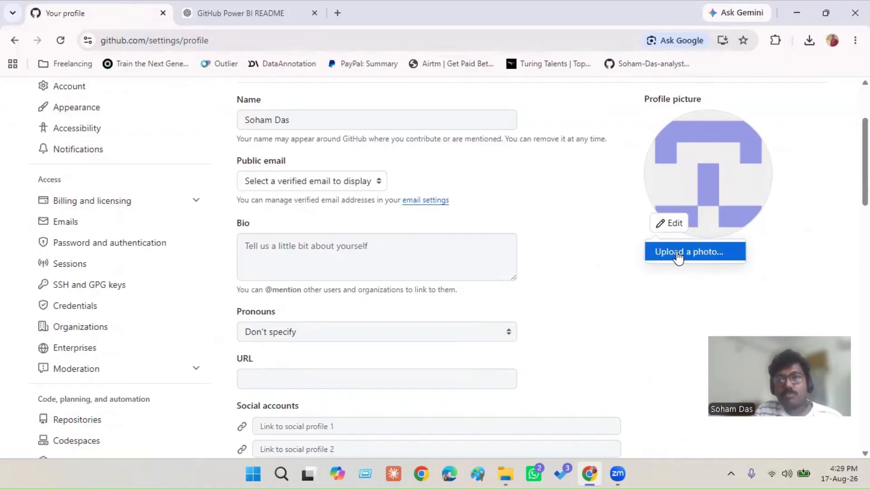
pyautogui.click(621, 272)
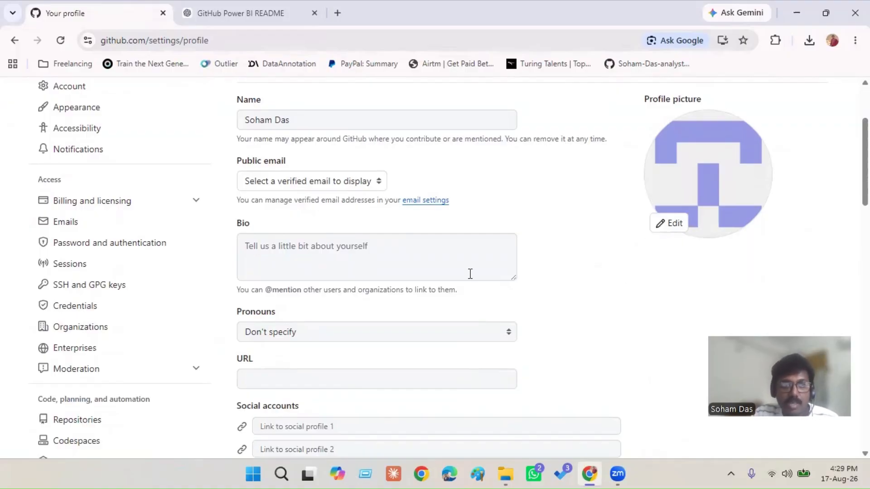
pyautogui.scroll(3, 470, 275)
pyautogui.click(77, 100)
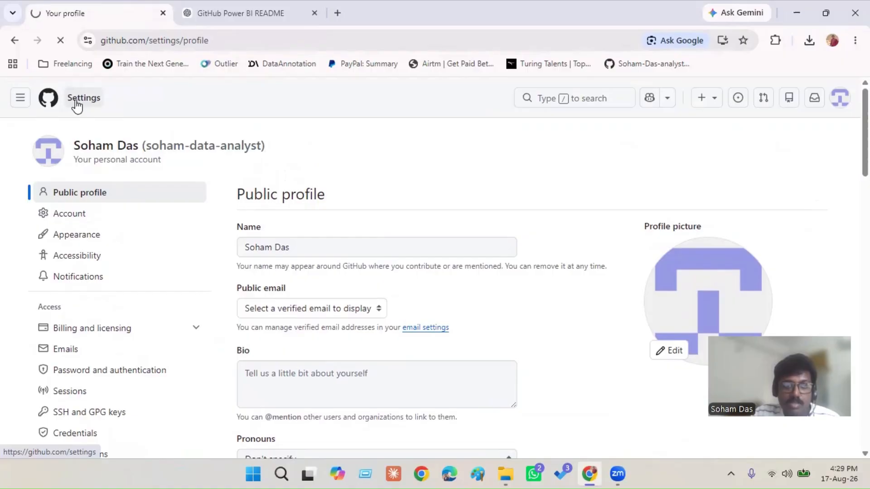
pyautogui.click(106, 155)
# Pin the Customer-Complaint-Dashboard repository to the profile through the pin customization and save the pins
pyautogui.scroll(-13, 428, 240)
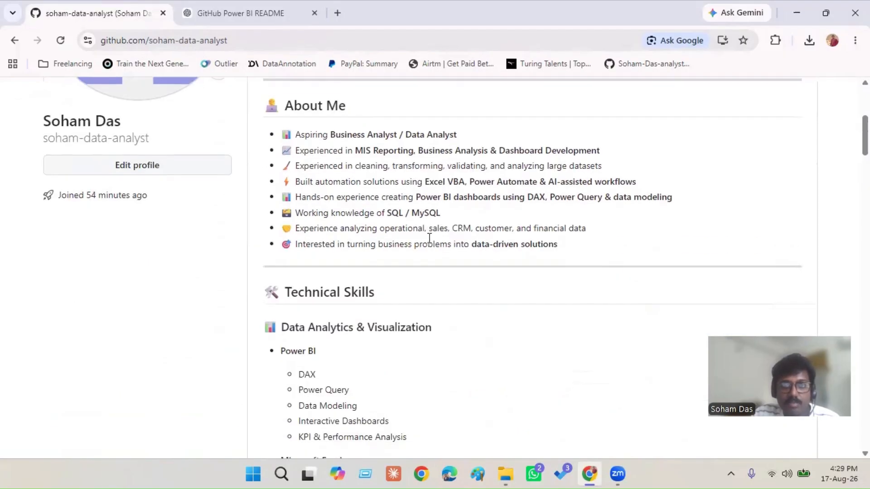
pyautogui.scroll(-20, 429, 238)
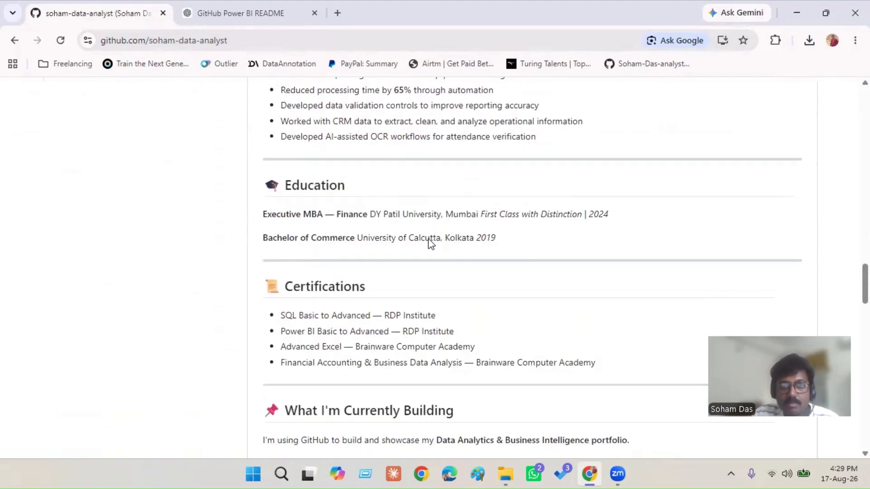
pyautogui.scroll(-5, 429, 243)
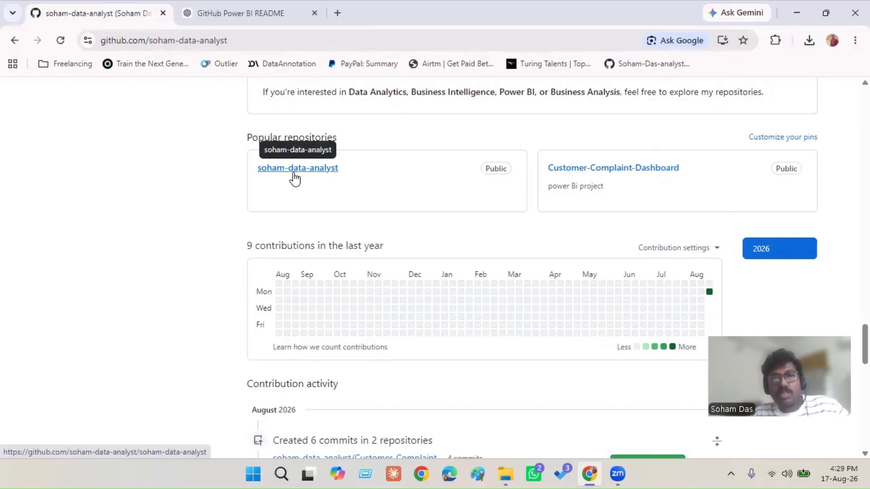
pyautogui.click(772, 144)
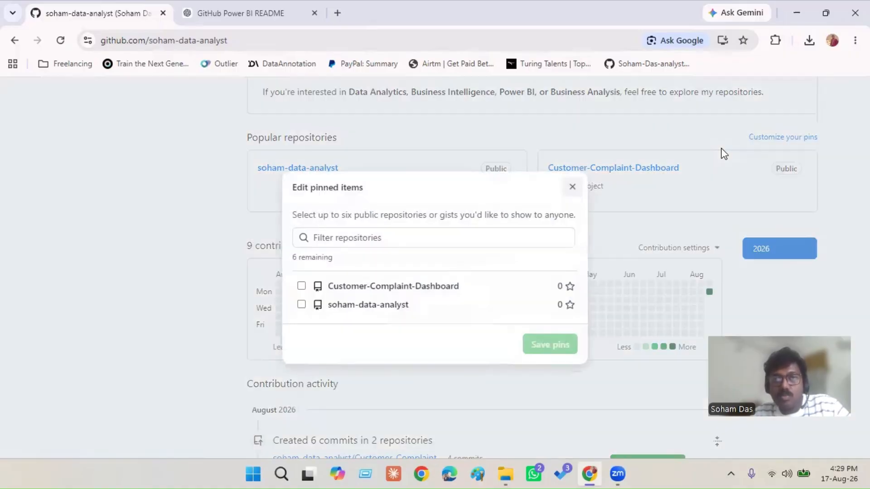
pyautogui.click(386, 289)
pyautogui.click(553, 342)
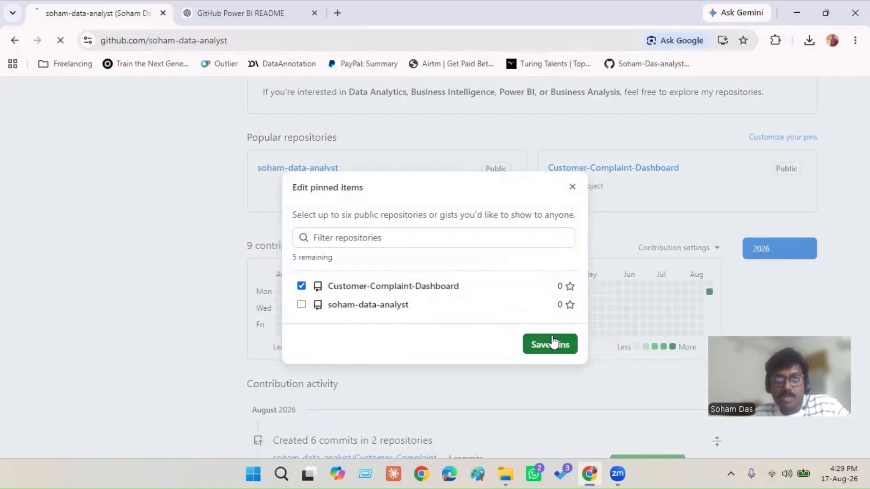
# Check the Pinned section and contribution graph below the profile README, and return to the beginning of the page
pyautogui.scroll(-18, 448, 267)
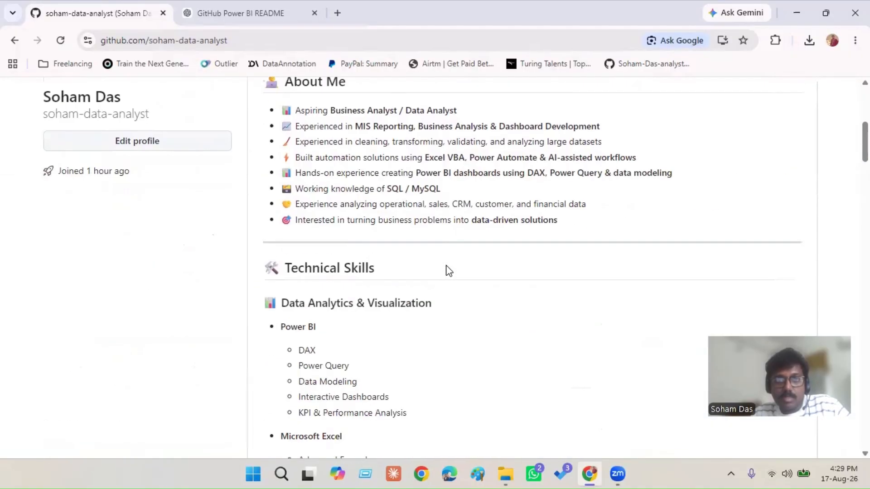
pyautogui.scroll(-20, 452, 270)
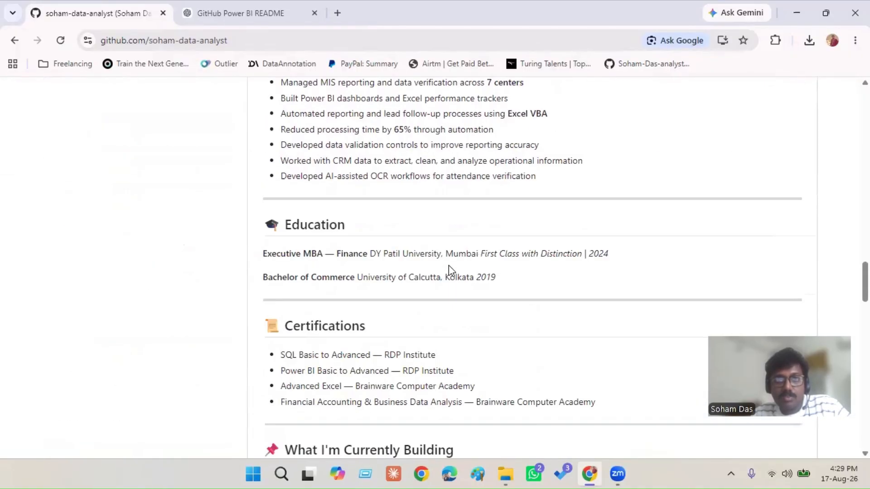
pyautogui.scroll(-1, 450, 271)
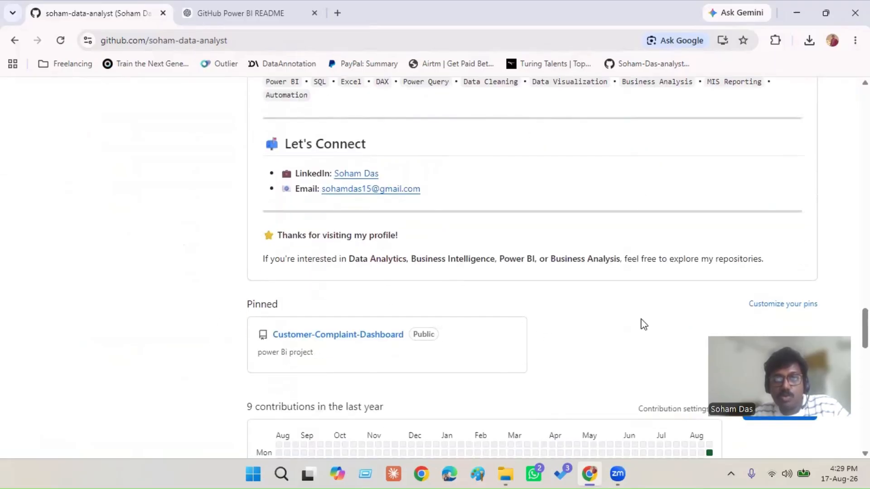
pyautogui.scroll(-3, 644, 324)
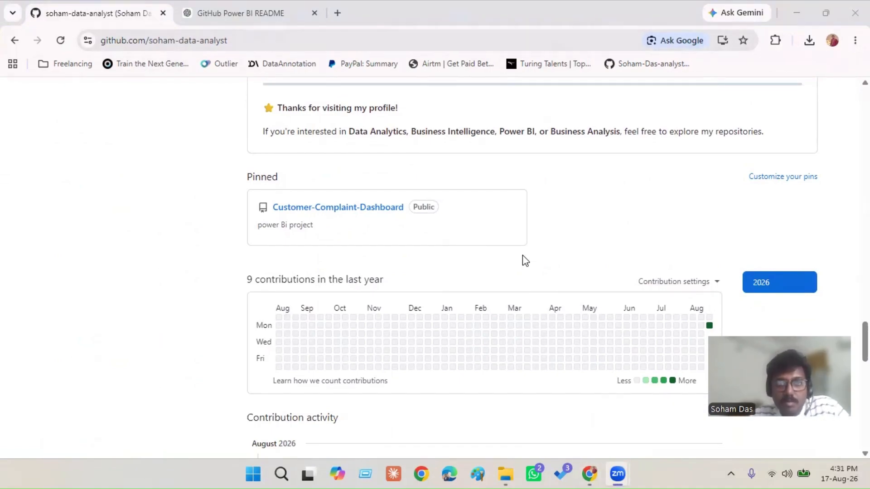
pyautogui.scroll(-4, 522, 258)
pyautogui.scroll(20, 520, 255)
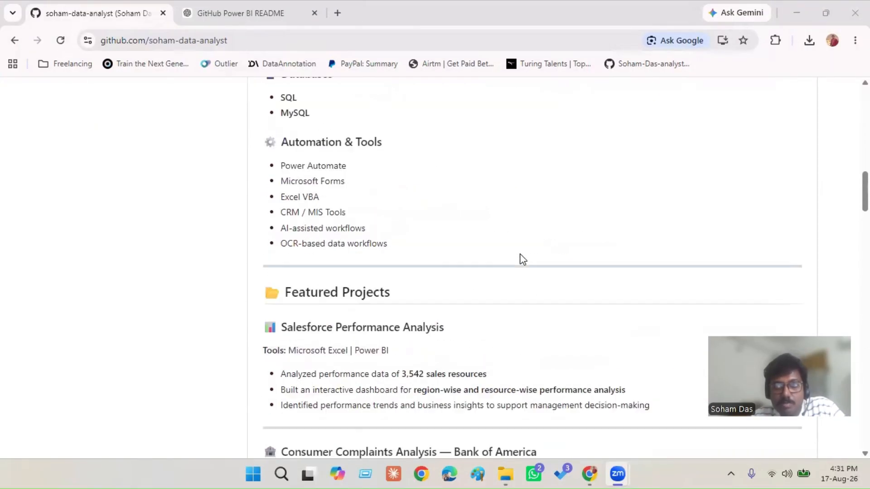
pyautogui.scroll(4, 522, 259)
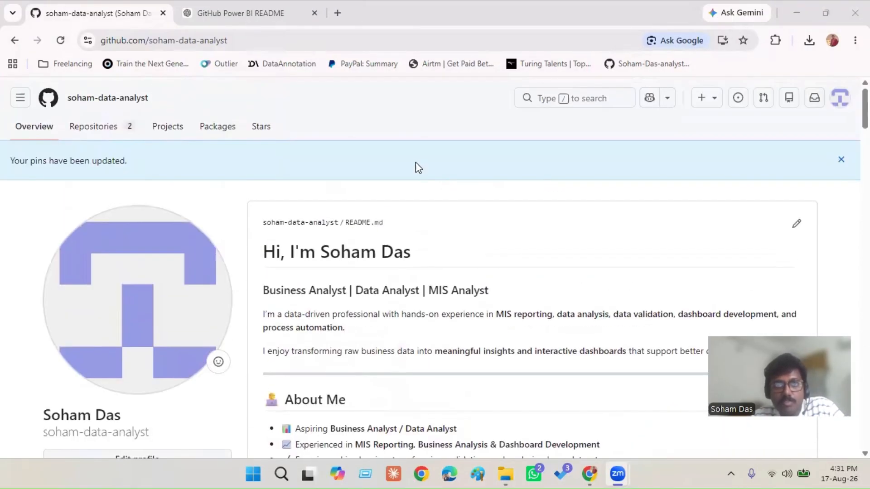
# Open the bookmarked GitHub analyst profile in a new browser tab and examine its README from the introduction through the Let's Connect section
pyautogui.click(336, 17)
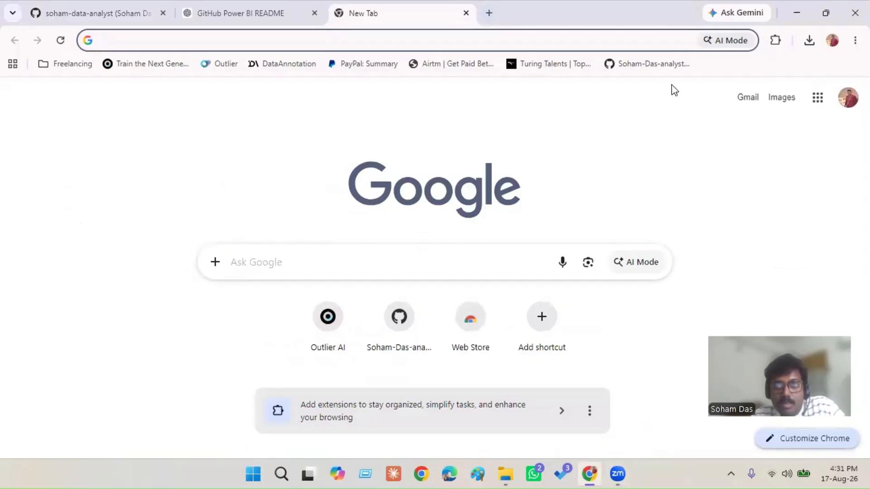
pyautogui.click(656, 67)
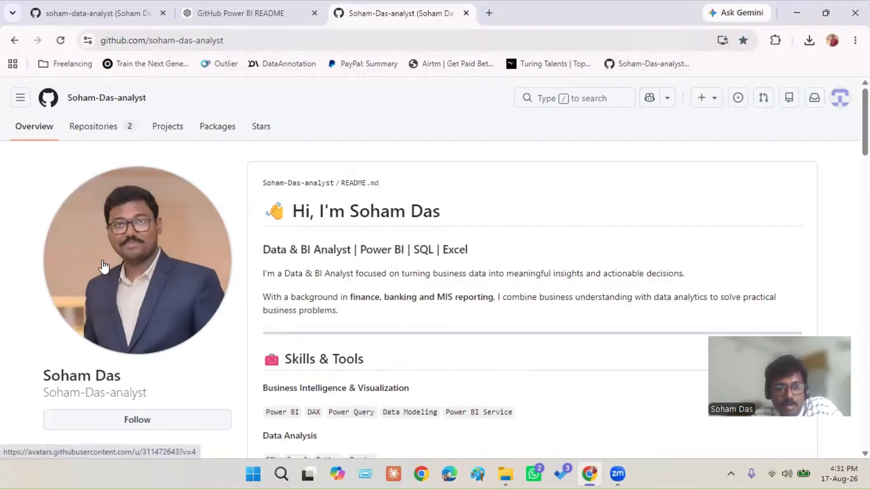
pyautogui.scroll(-3, 103, 266)
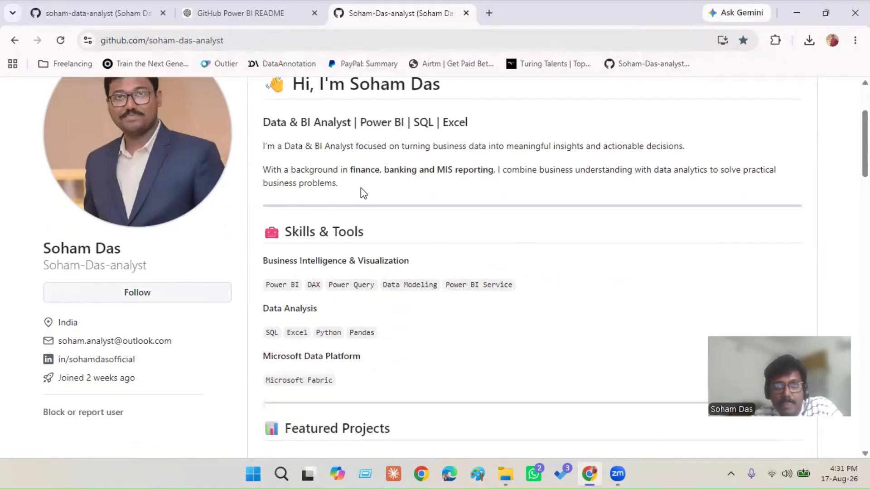
pyautogui.scroll(3, 361, 188)
pyautogui.scroll(-3, 462, 235)
pyautogui.scroll(-1, 426, 151)
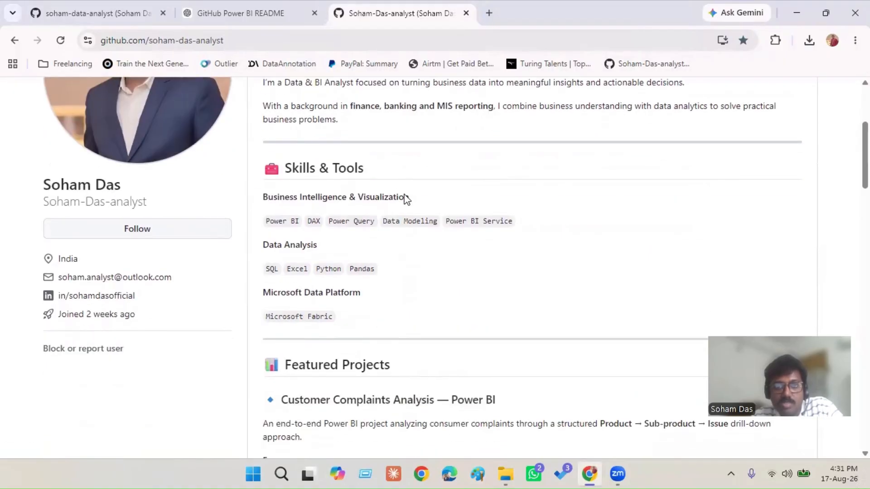
pyautogui.scroll(-3, 428, 251)
pyautogui.scroll(-3, 376, 244)
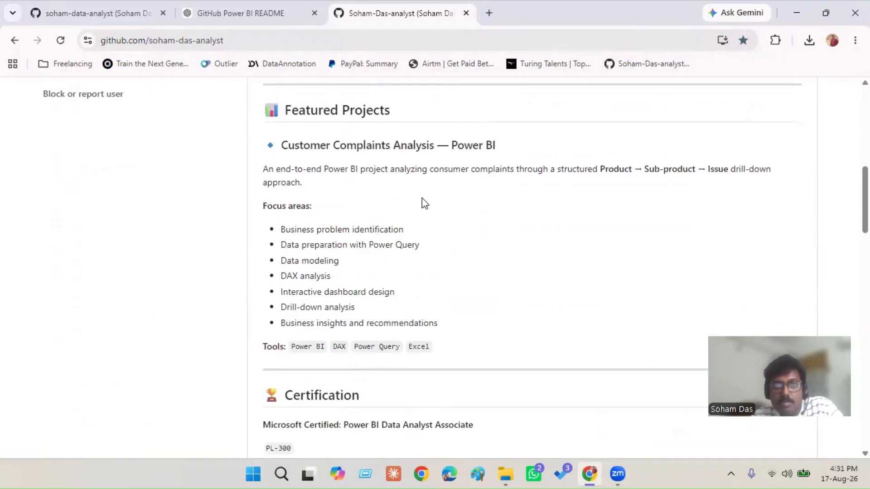
pyautogui.scroll(-4, 544, 216)
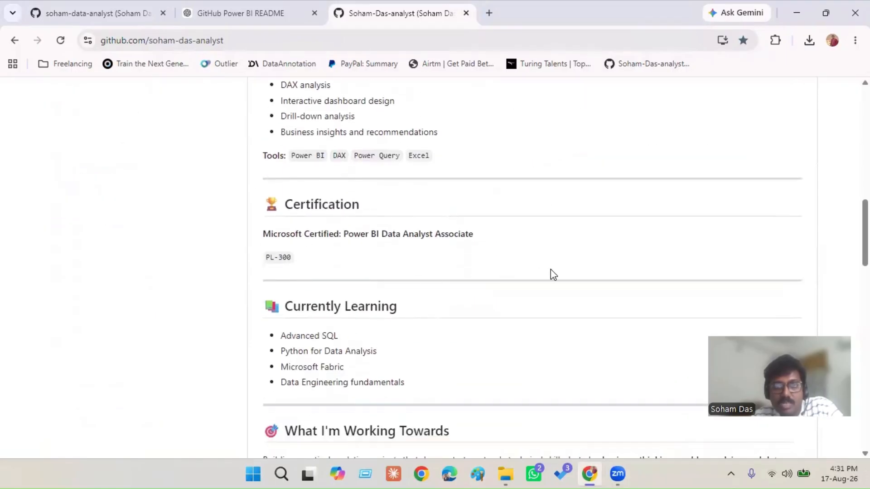
pyautogui.scroll(-2, 462, 249)
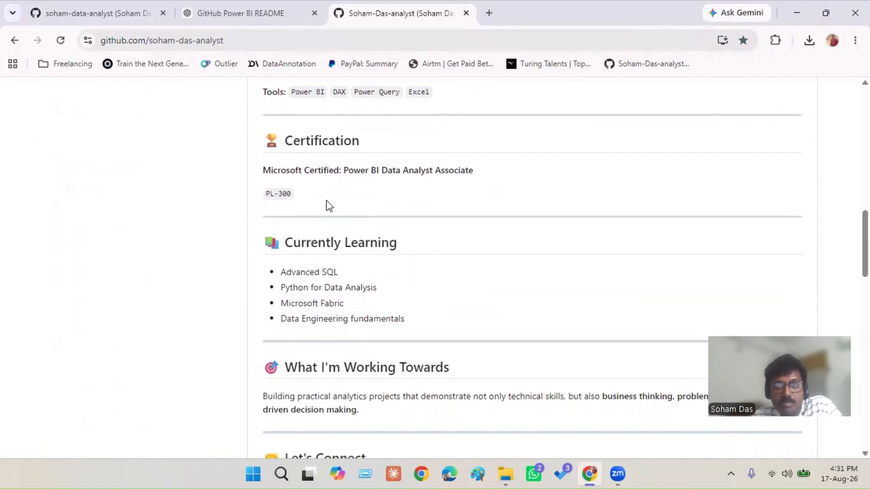
pyautogui.scroll(-3, 414, 206)
pyautogui.scroll(-3, 414, 206)
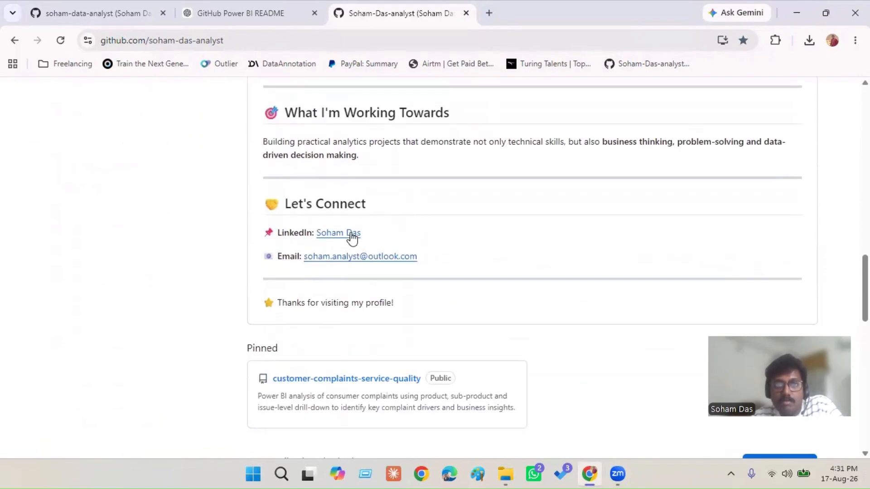
# Open that profile's pinned customer-complaints-service-quality repository and review its folders and README through the overall performance and Complaint Drivers & Root Cause sections
pyautogui.scroll(-2, 497, 252)
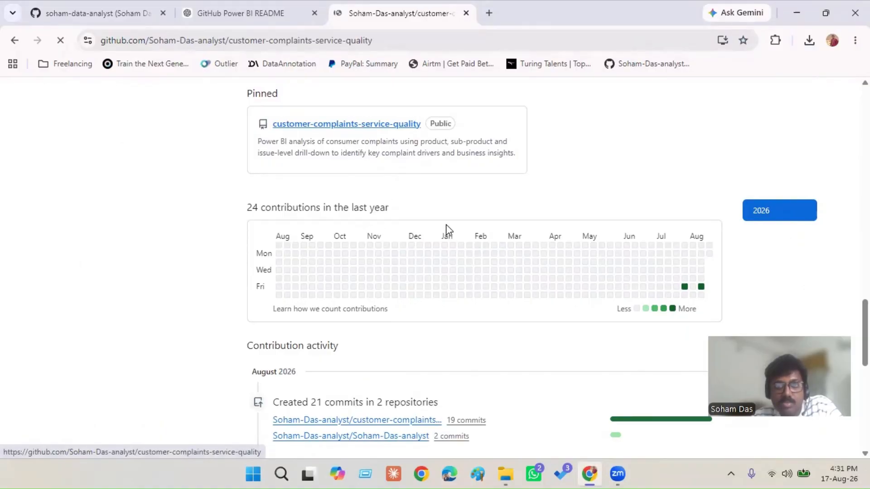
pyautogui.scroll(-2, 294, 190)
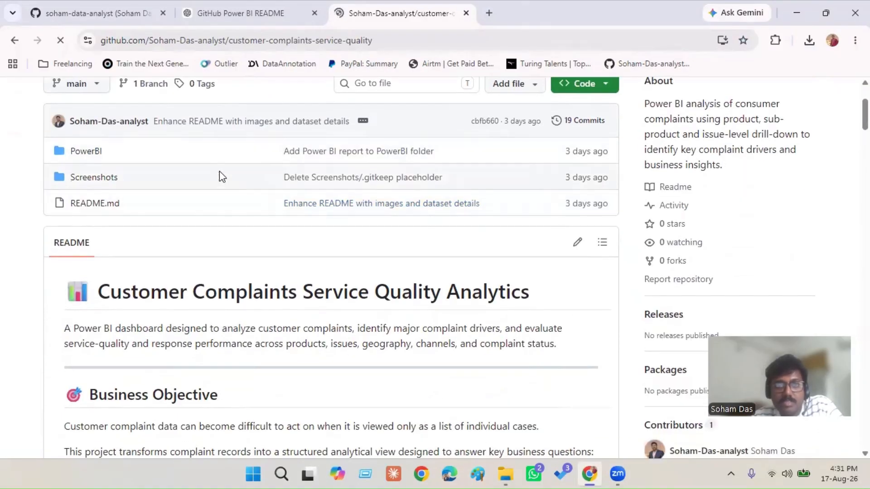
pyautogui.scroll(-8, 219, 176)
pyautogui.scroll(7, 162, 182)
pyautogui.scroll(-15, 161, 182)
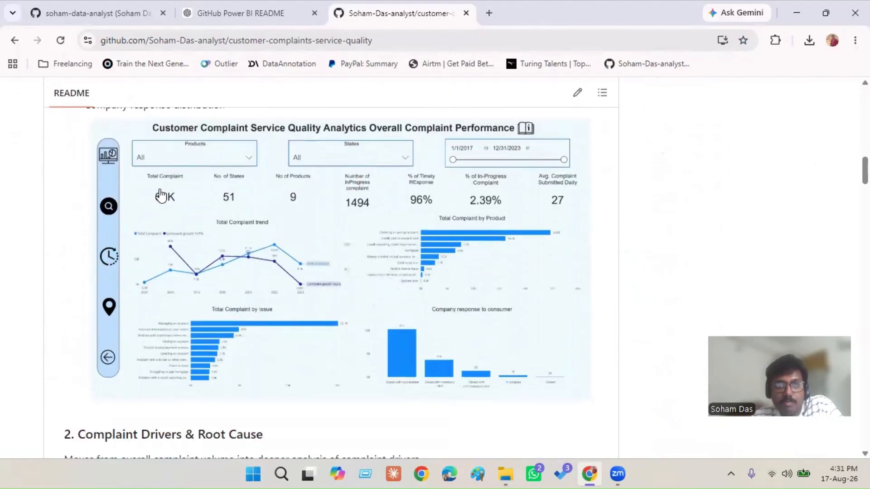
pyautogui.scroll(-8, 166, 183)
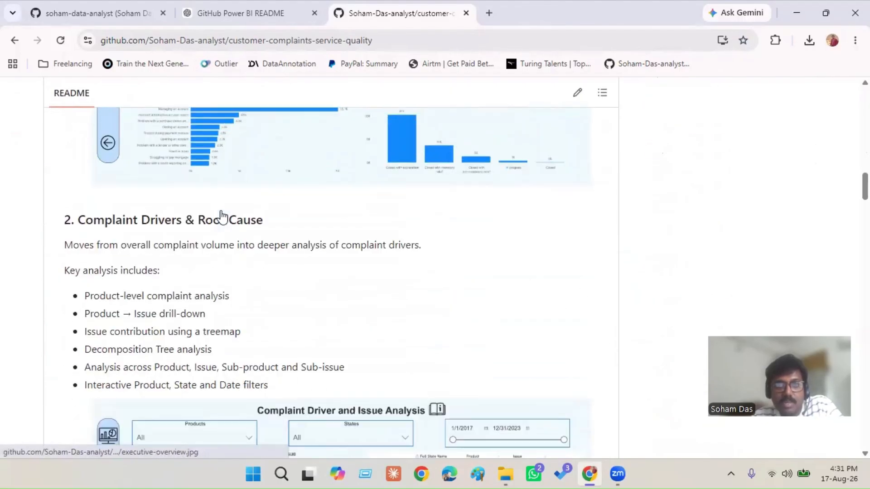
pyautogui.scroll(-4, 222, 216)
pyautogui.scroll(10, 353, 193)
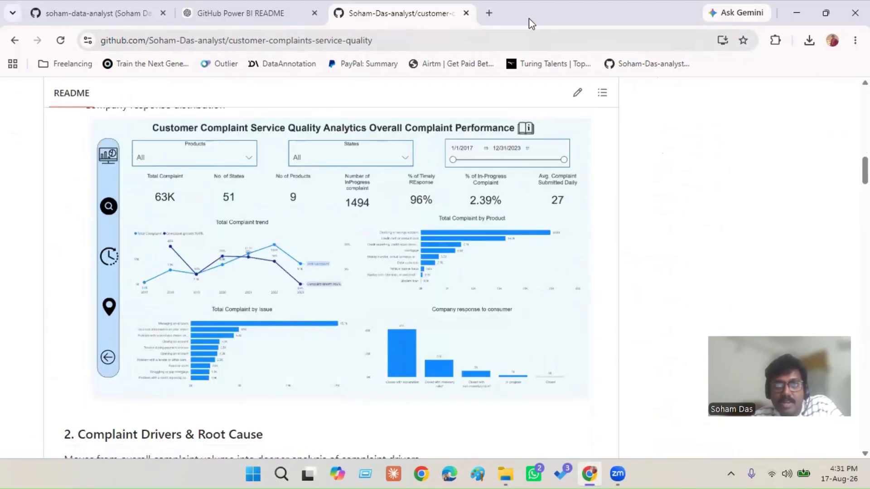